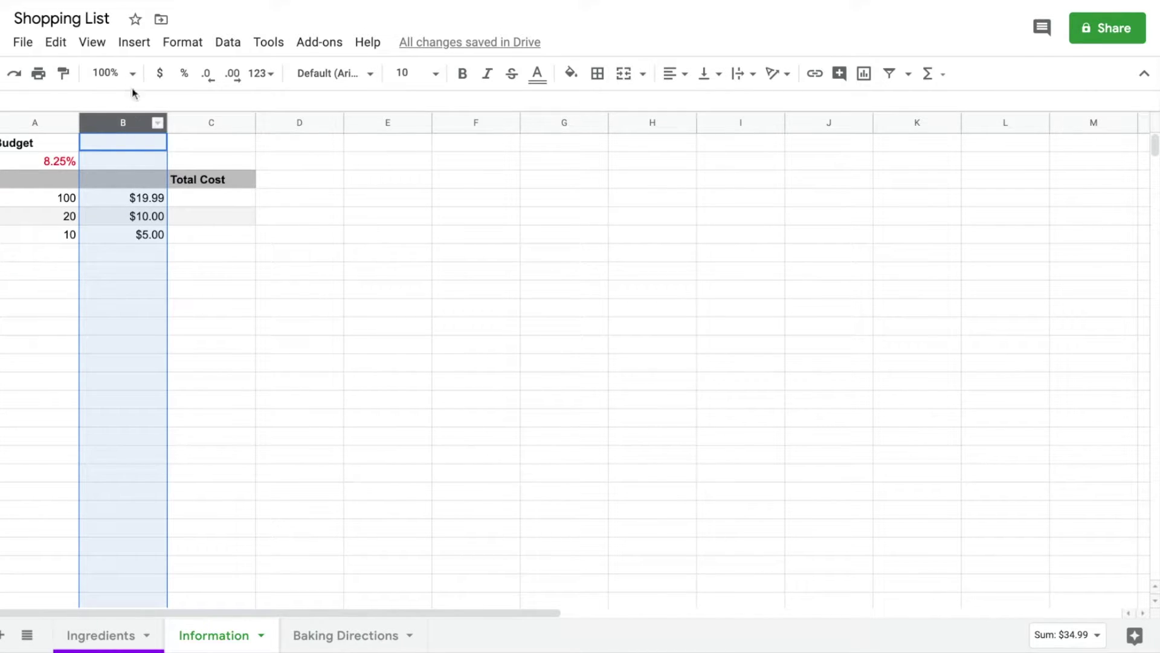
Insert a SUM function covering the whole of column B into cell B1
click(133, 43)
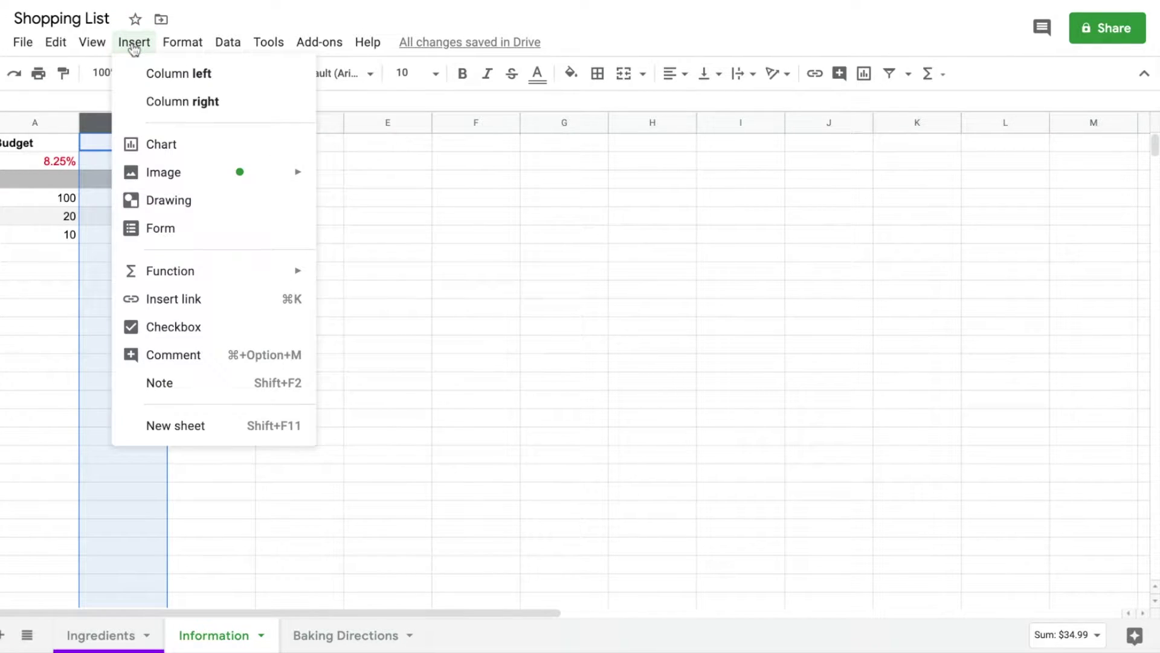
mouse_move(175, 270)
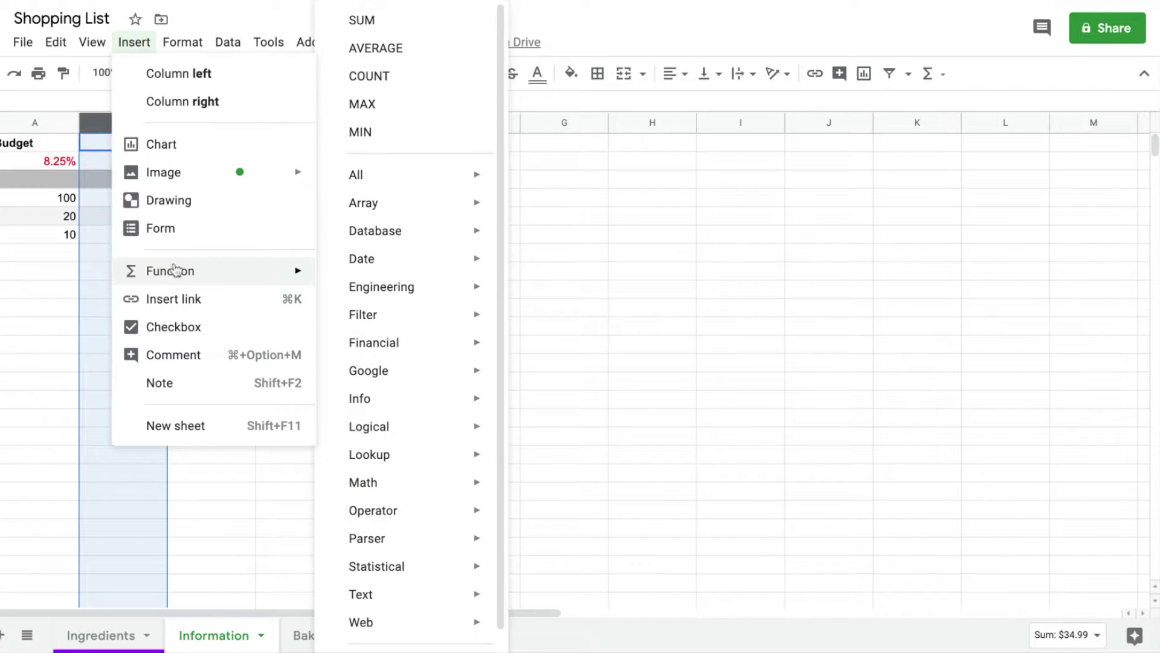
mouse_move(393, 270)
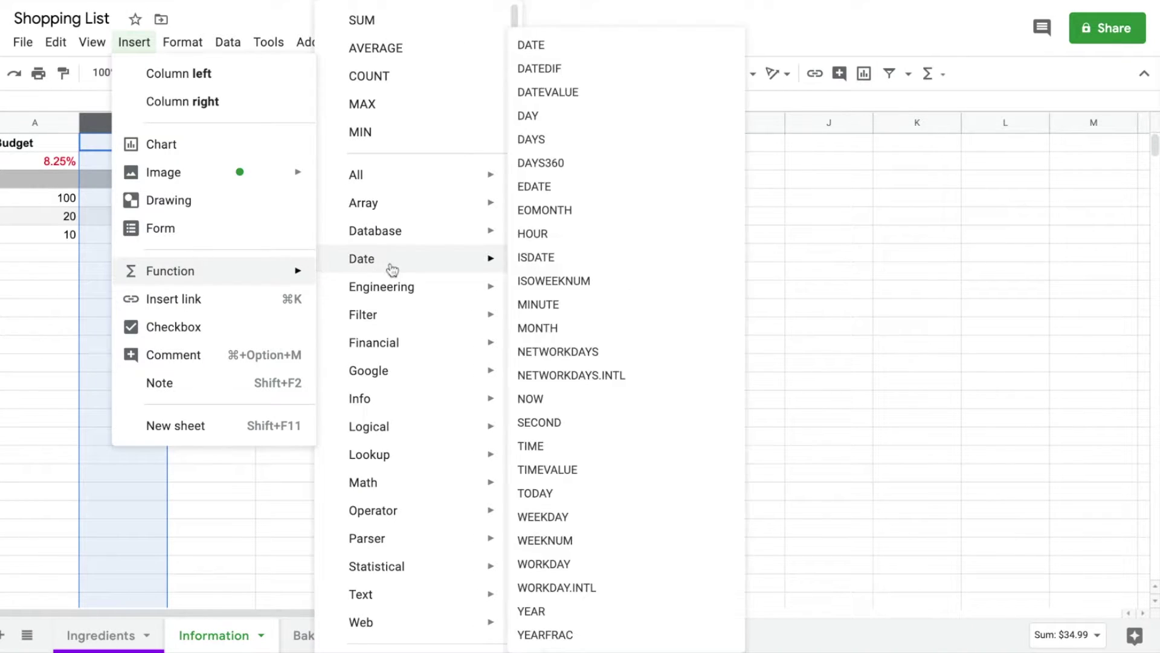
mouse_move(384, 311)
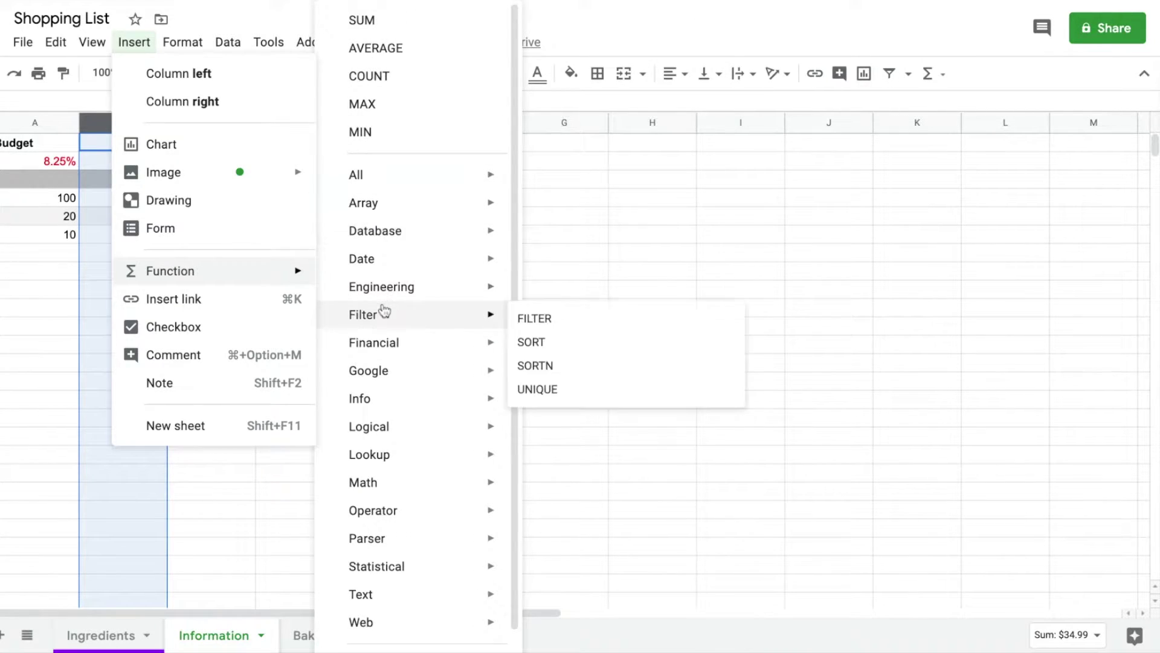
mouse_move(379, 638)
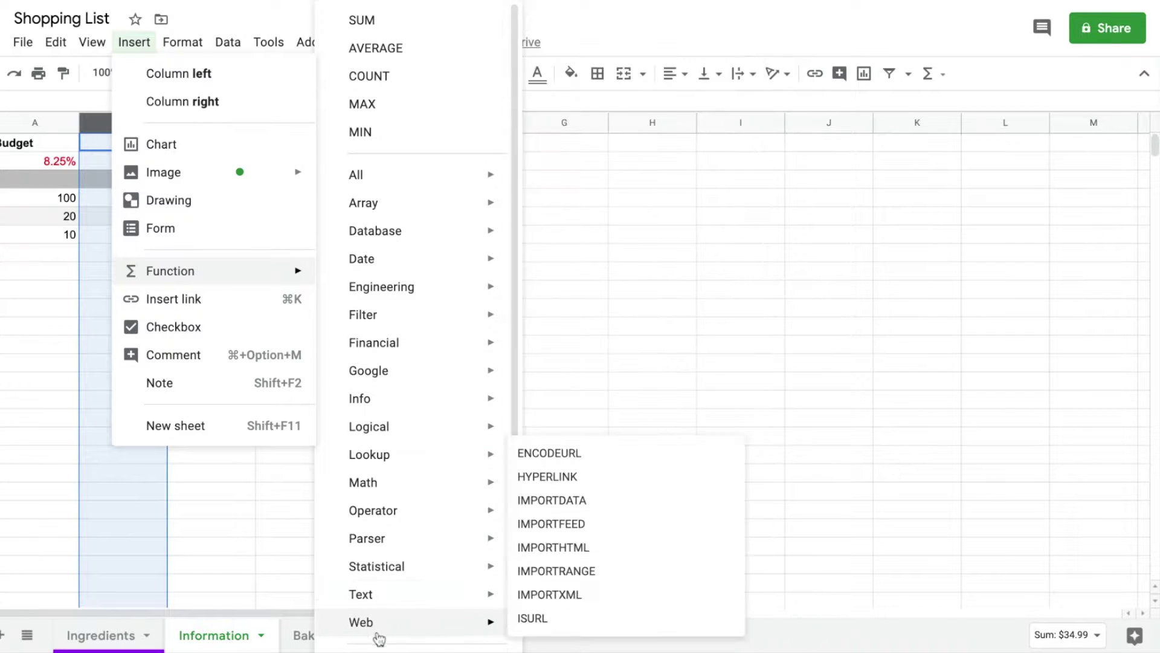
click(369, 24)
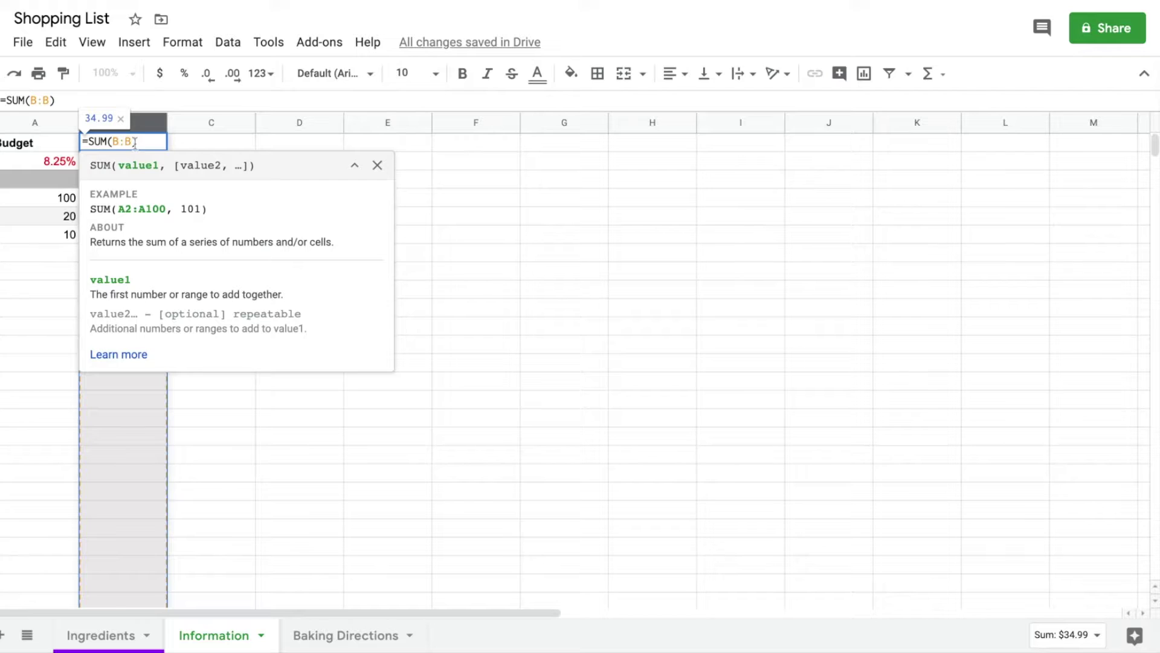
Limit the SUM range in cell B1 to B3:B6 and commit the formula
click(121, 141)
text(3)
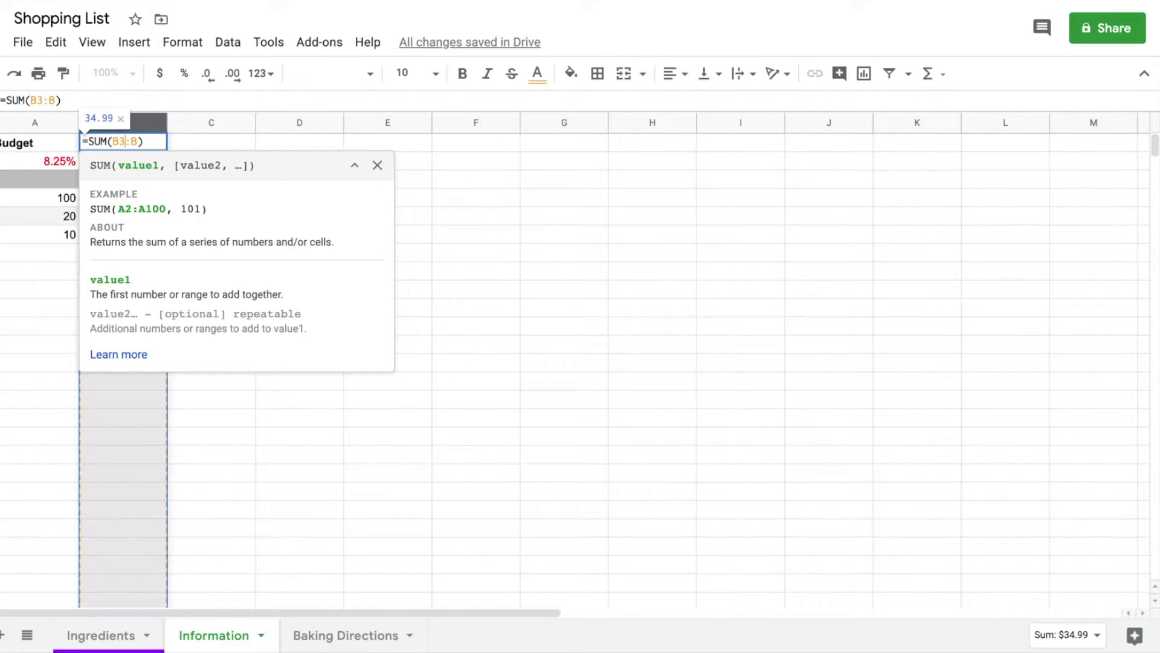
click(143, 142)
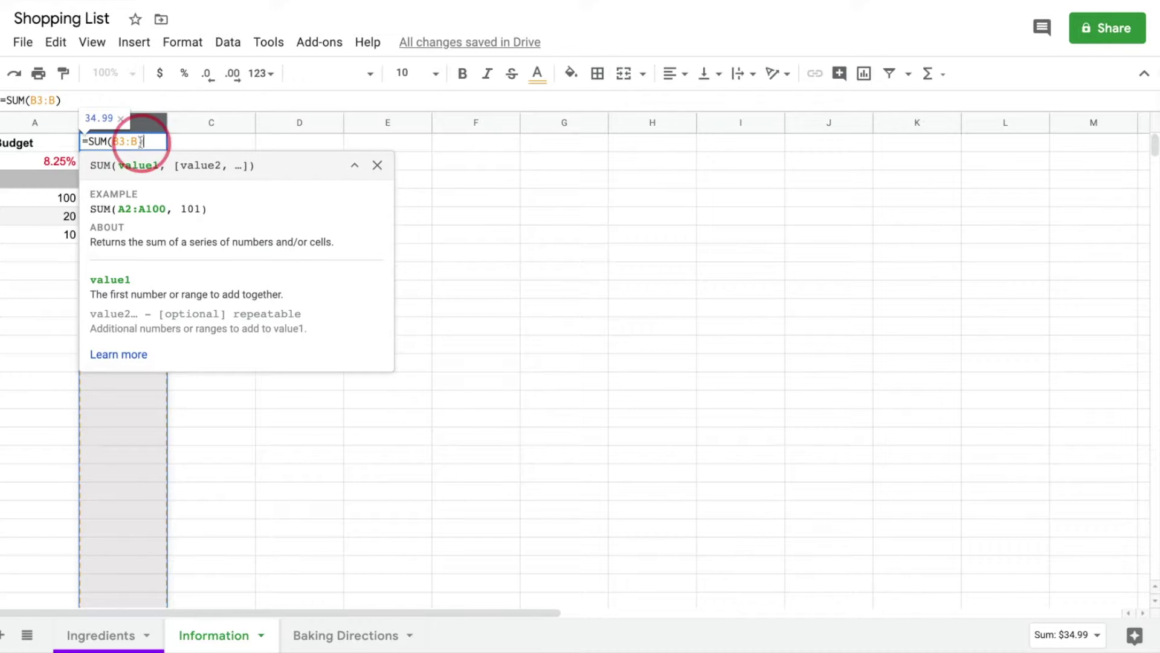
click(141, 139)
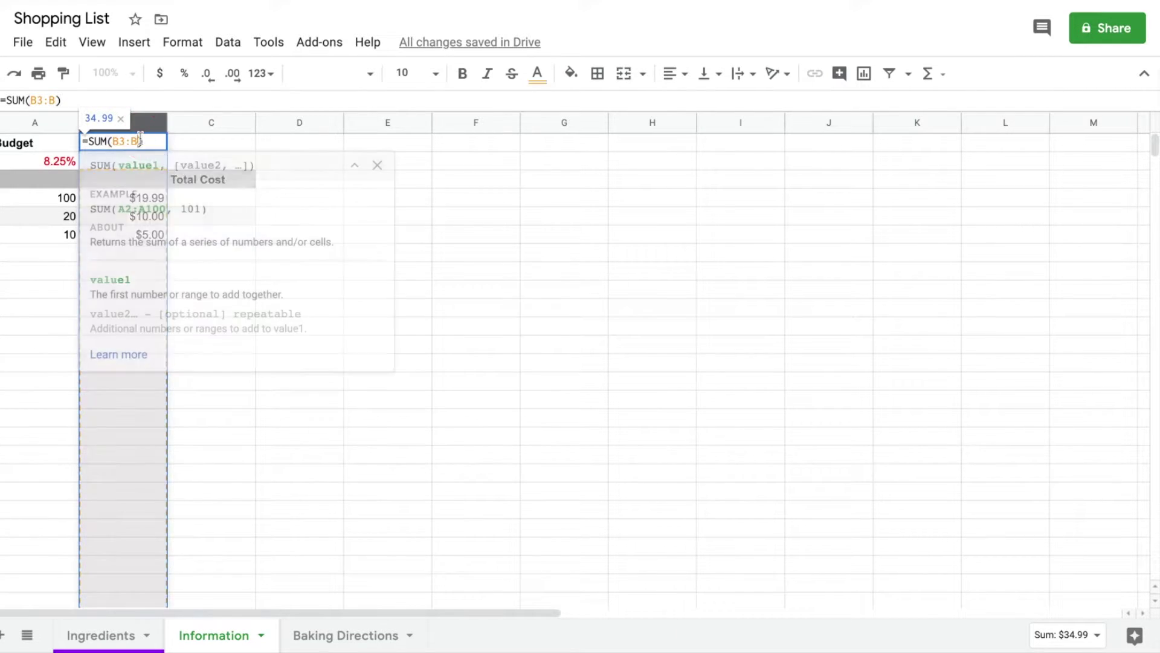
text(6)
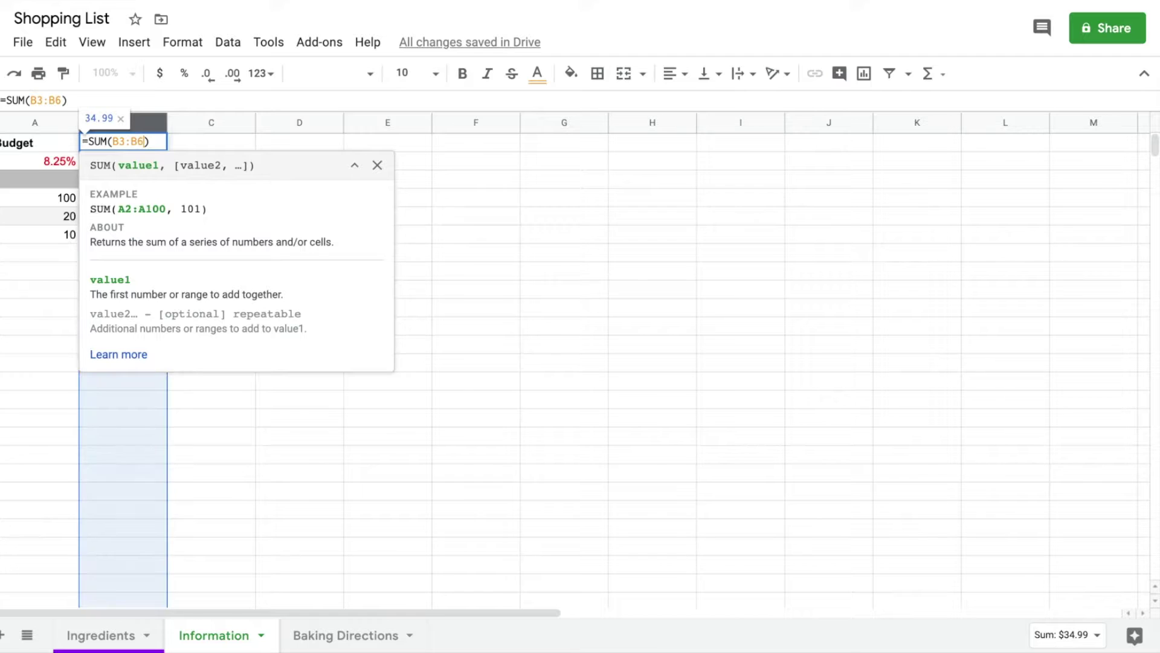
key(Return)
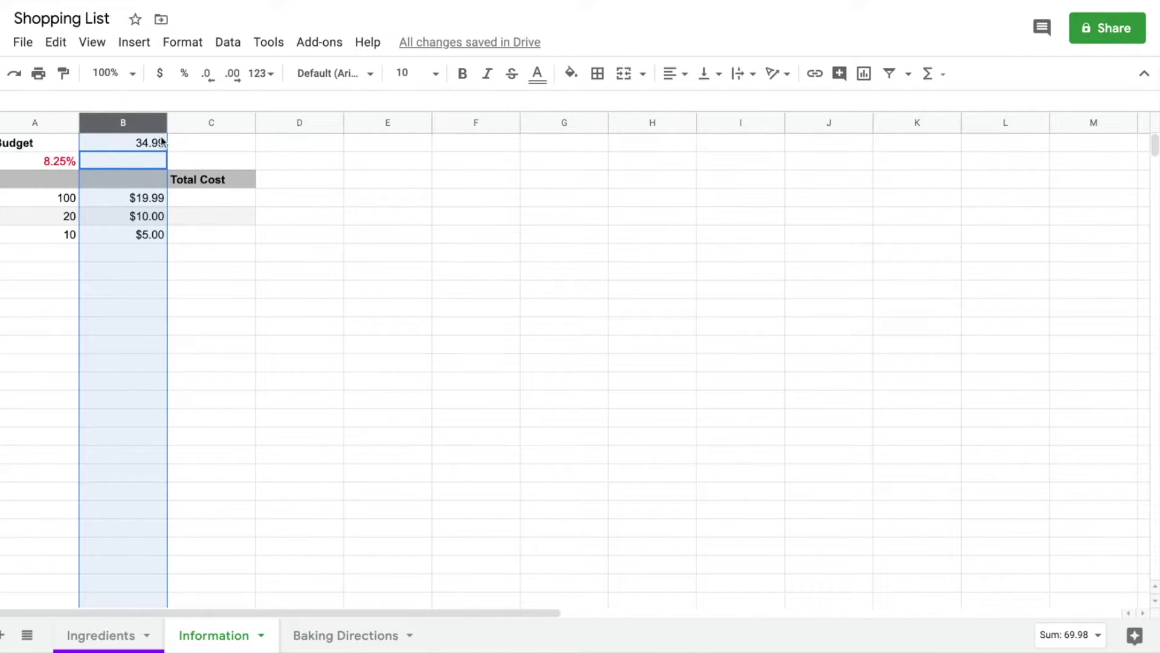
Add up the prices in B4:B6 with a SUM function placed in cell B7
click(135, 241)
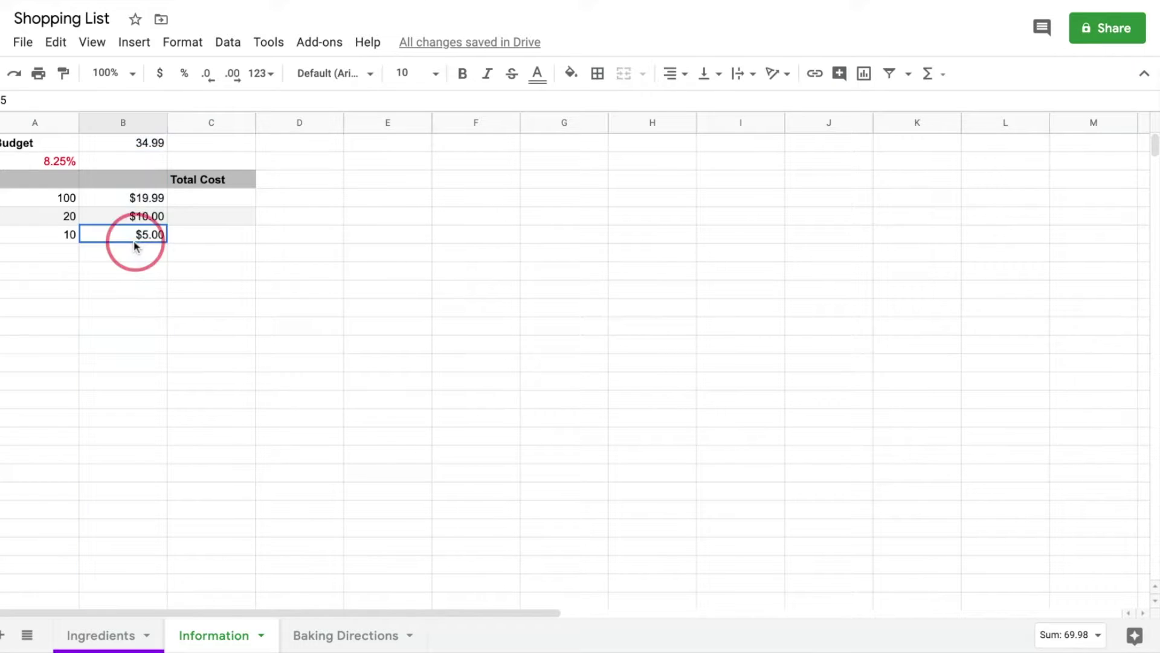
click(144, 202)
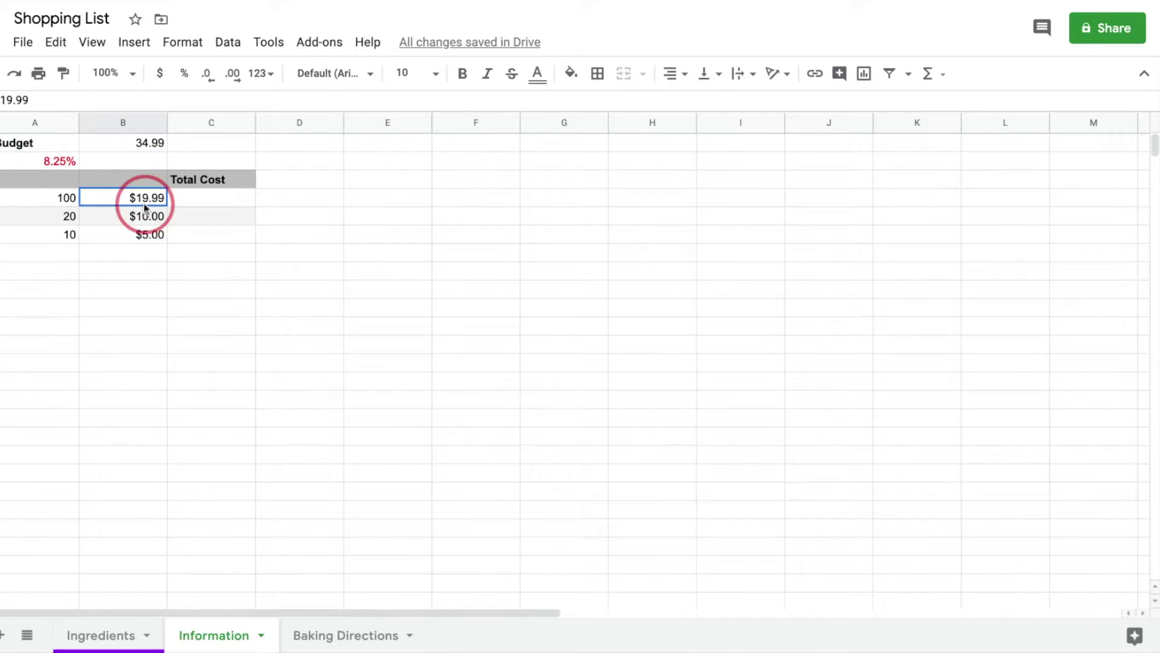
shift+click(147, 237)
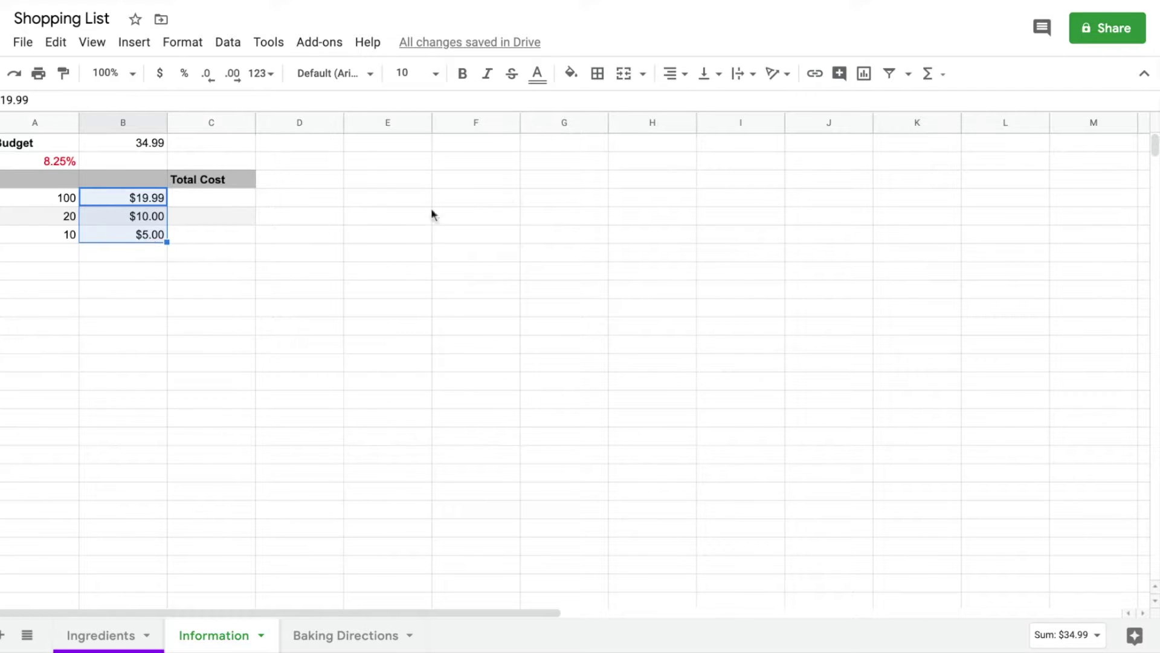
click(941, 75)
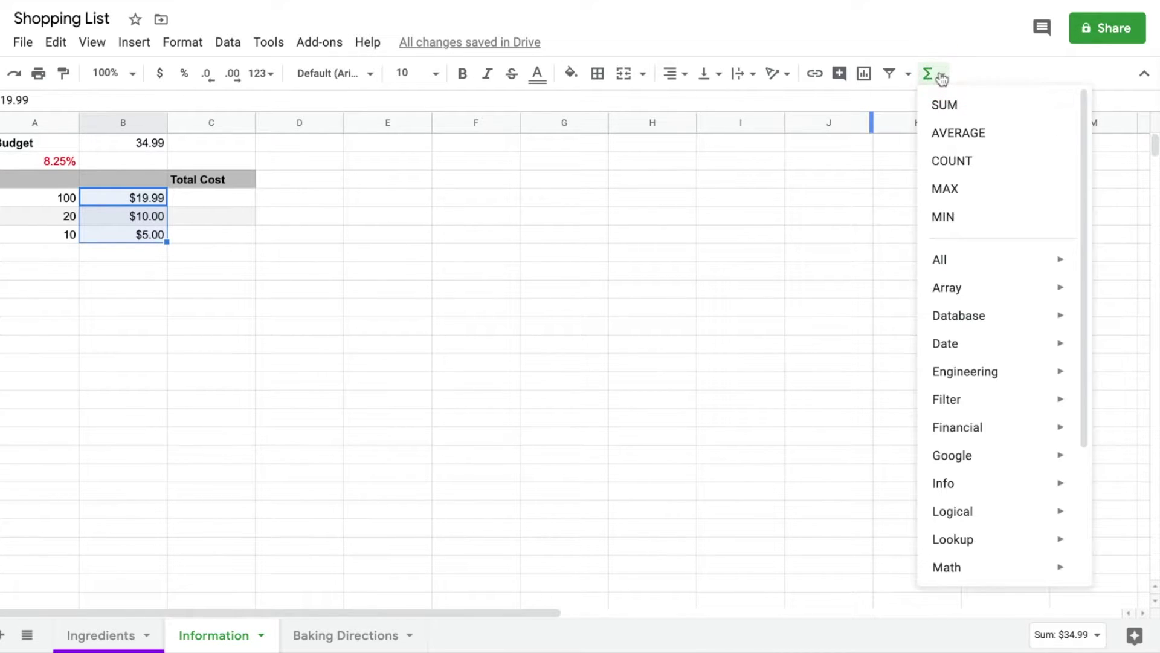
click(943, 104)
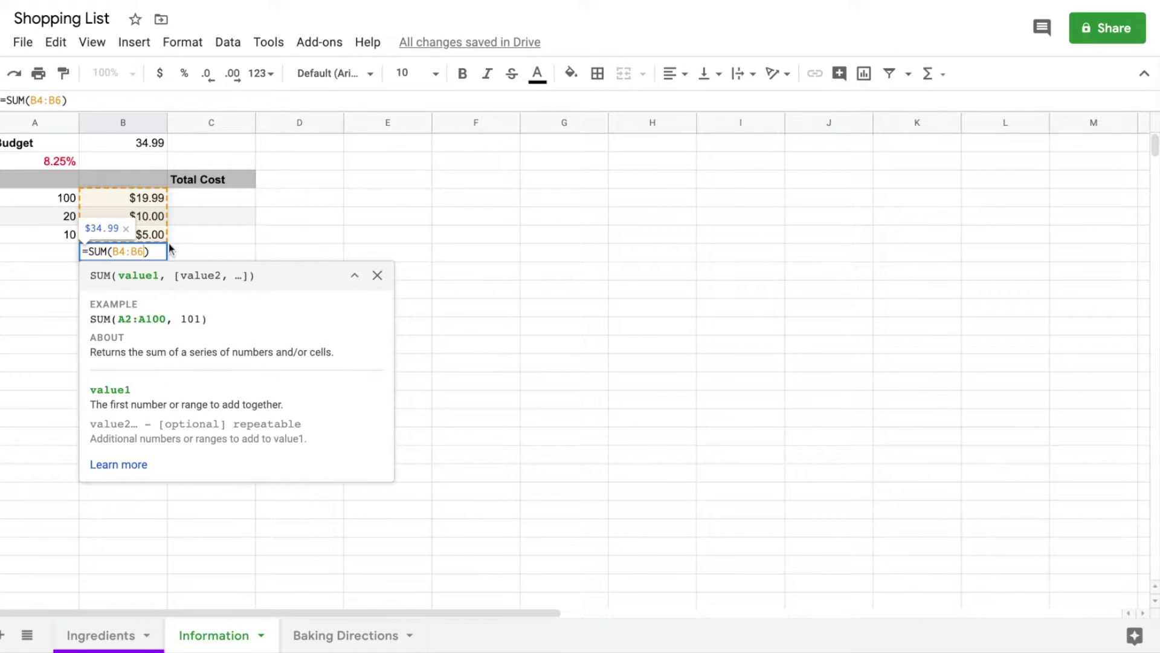
key(Return)
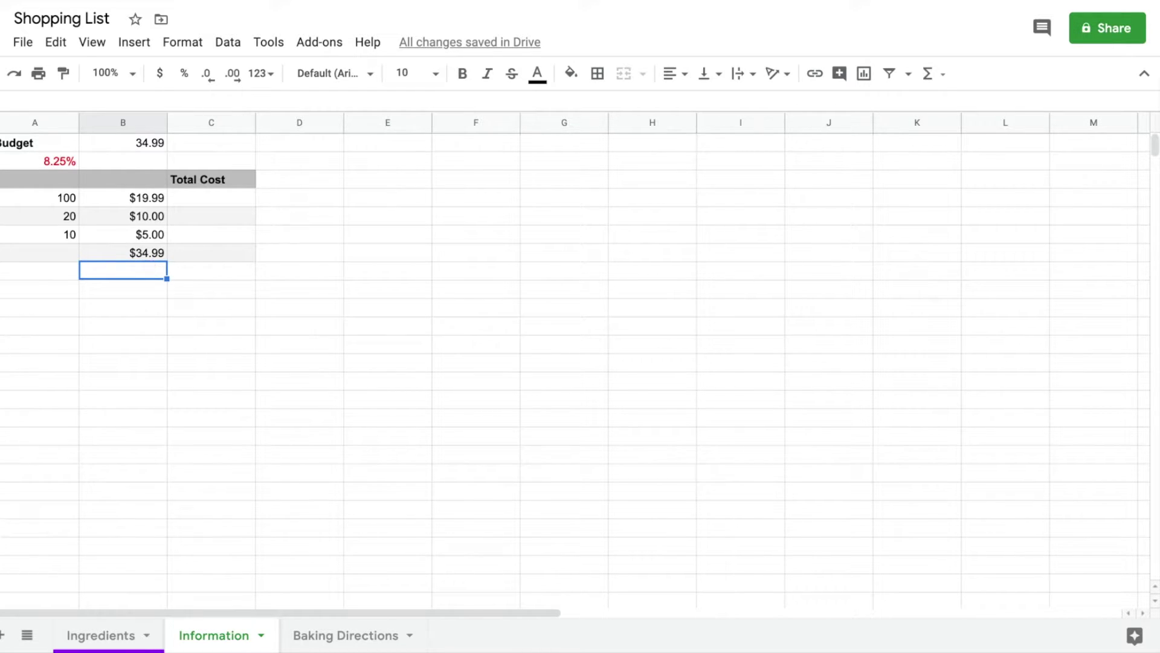
Decrease the price in cell B4 by one decimal place and restore its two decimal places
click(152, 201)
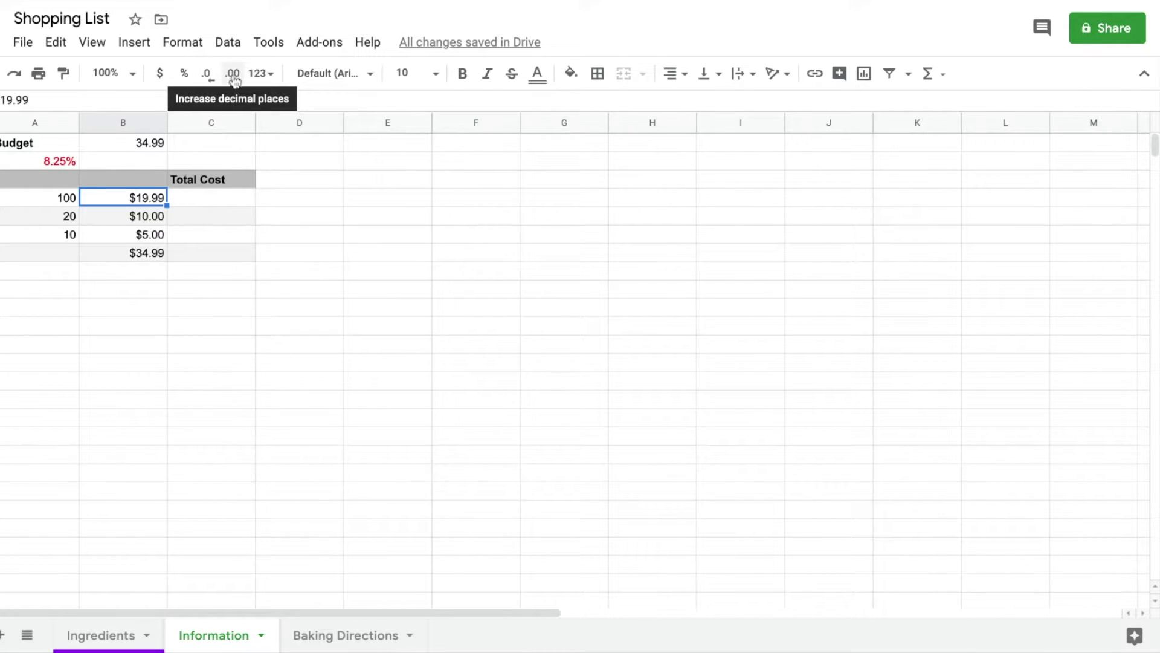
click(212, 80)
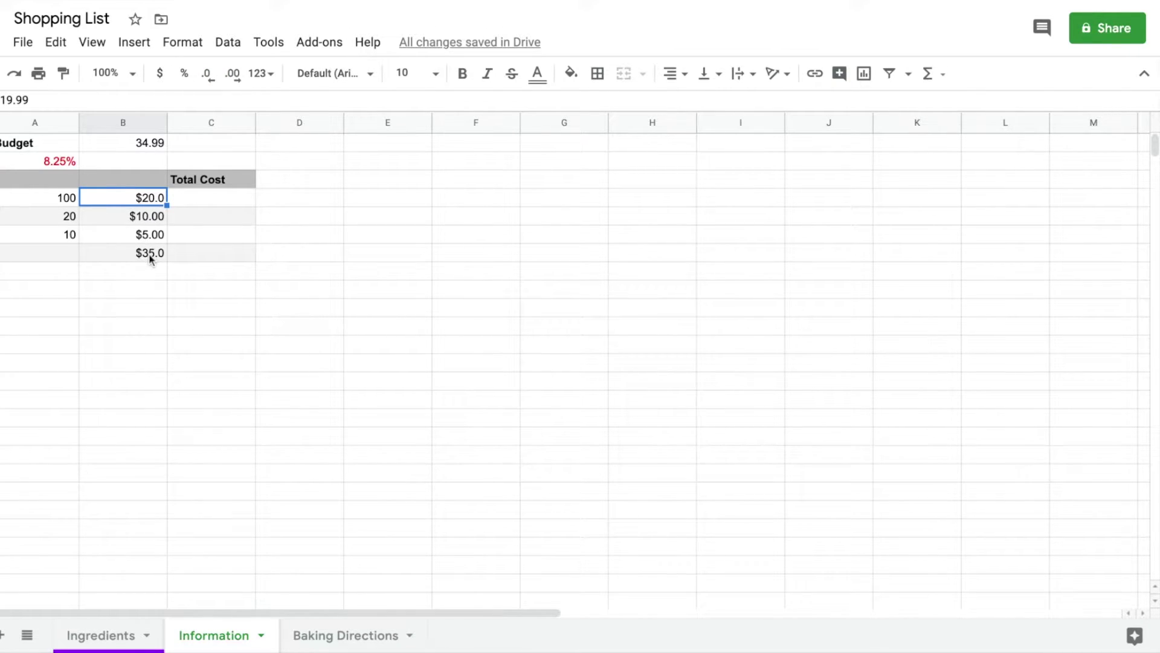
click(234, 81)
Enter the formula =A4*B4 in cell C4 to calculate the first item's total cost
click(203, 203)
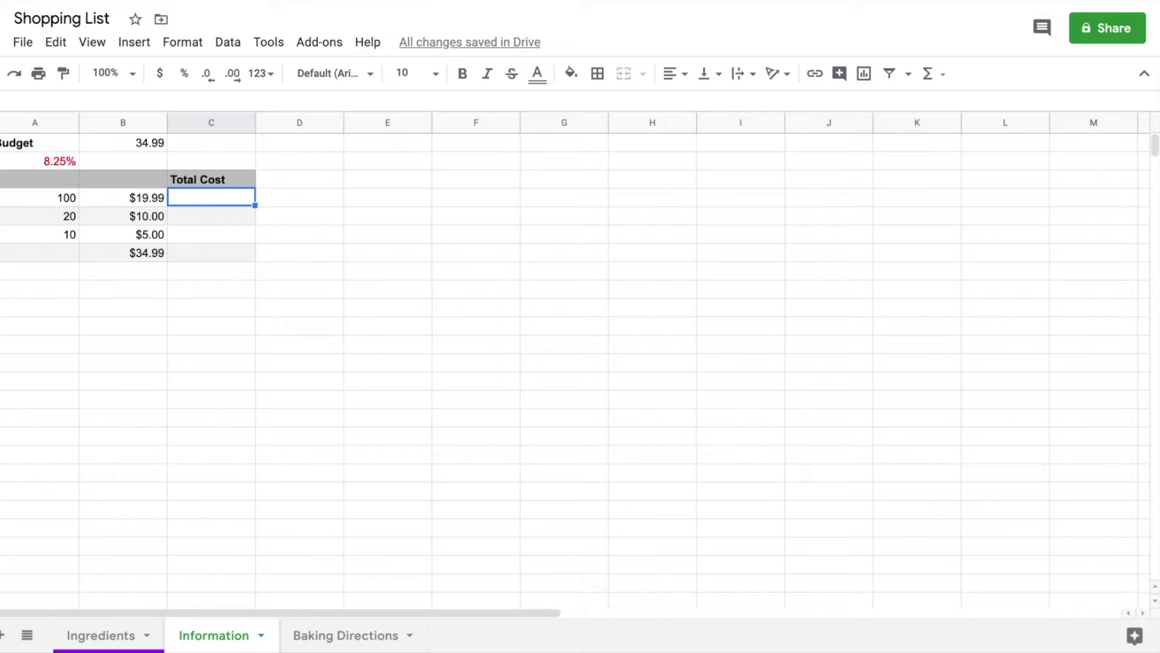
text(=)
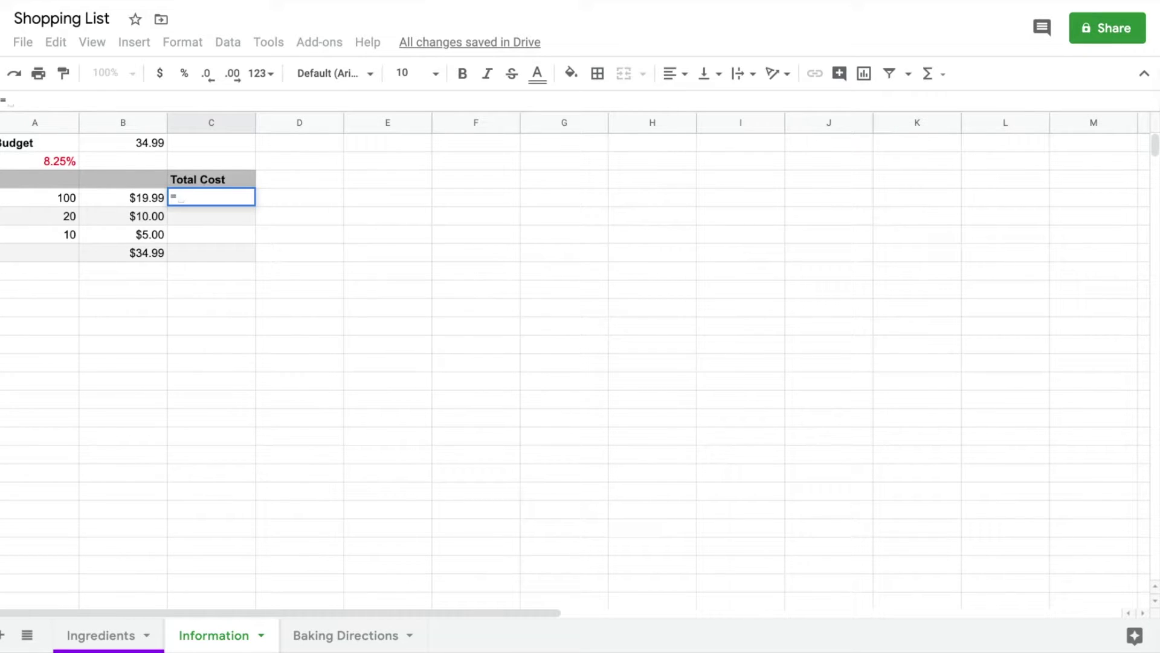
click(181, 199)
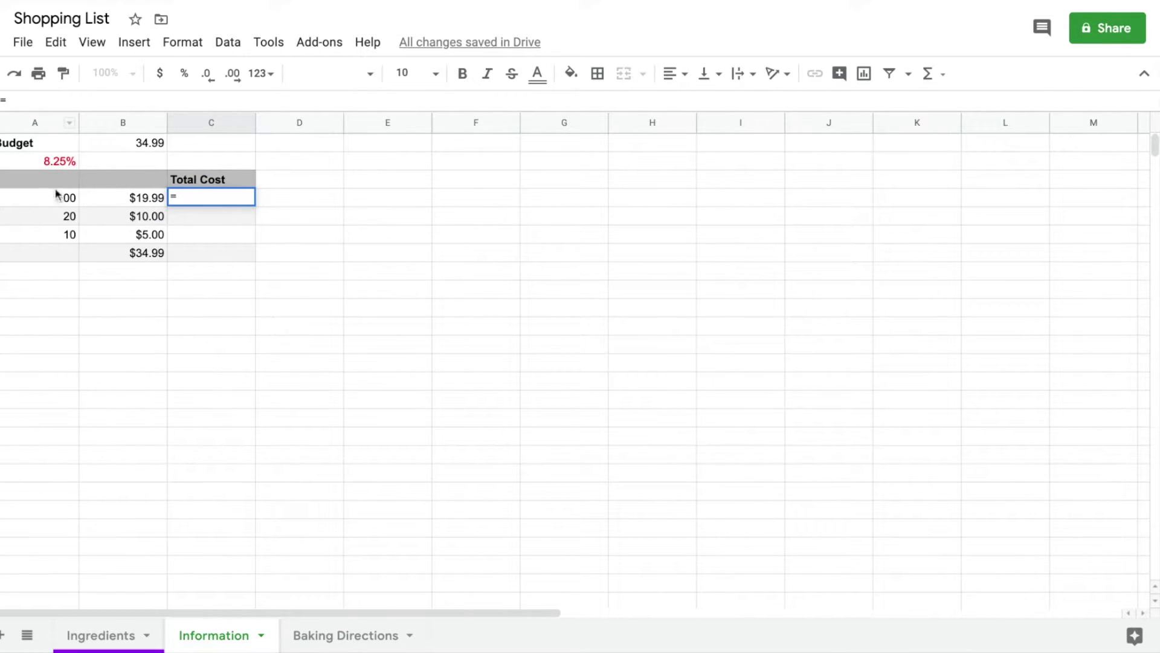
click(187, 198)
text(A)
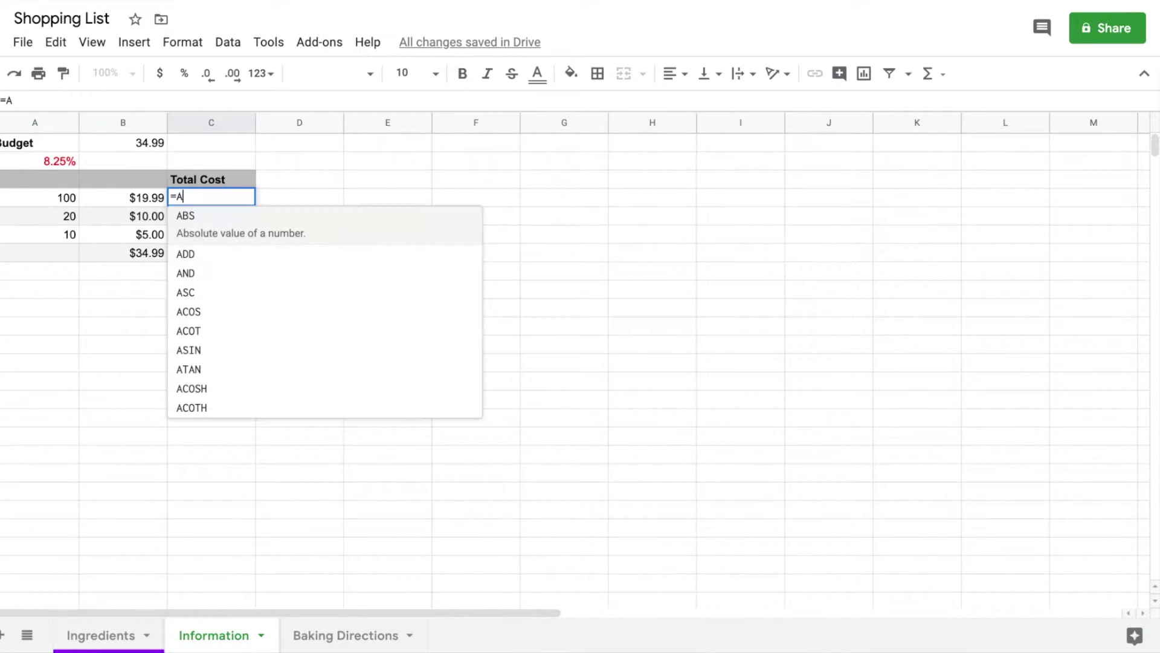
text(4)
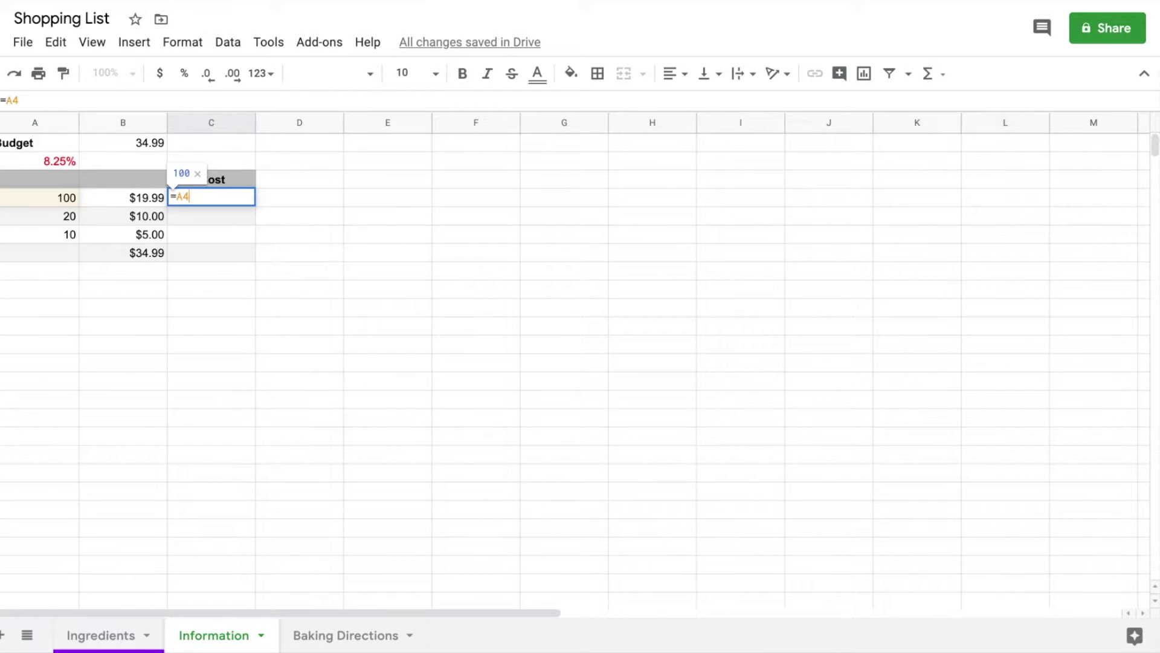
text(*)
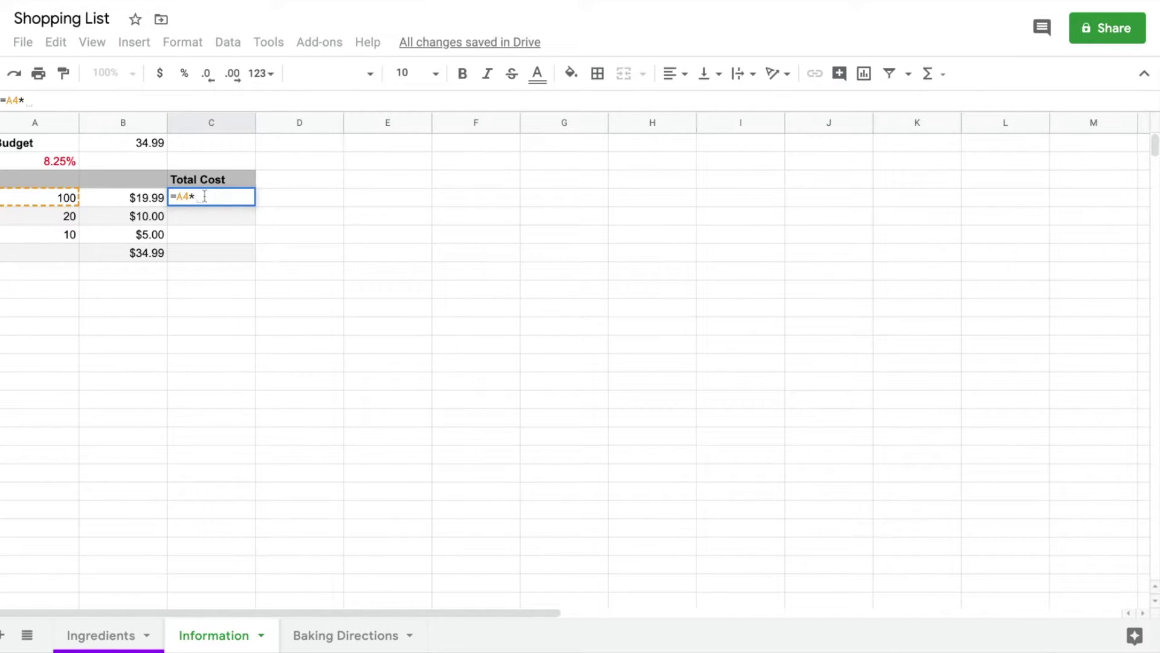
text(B4)
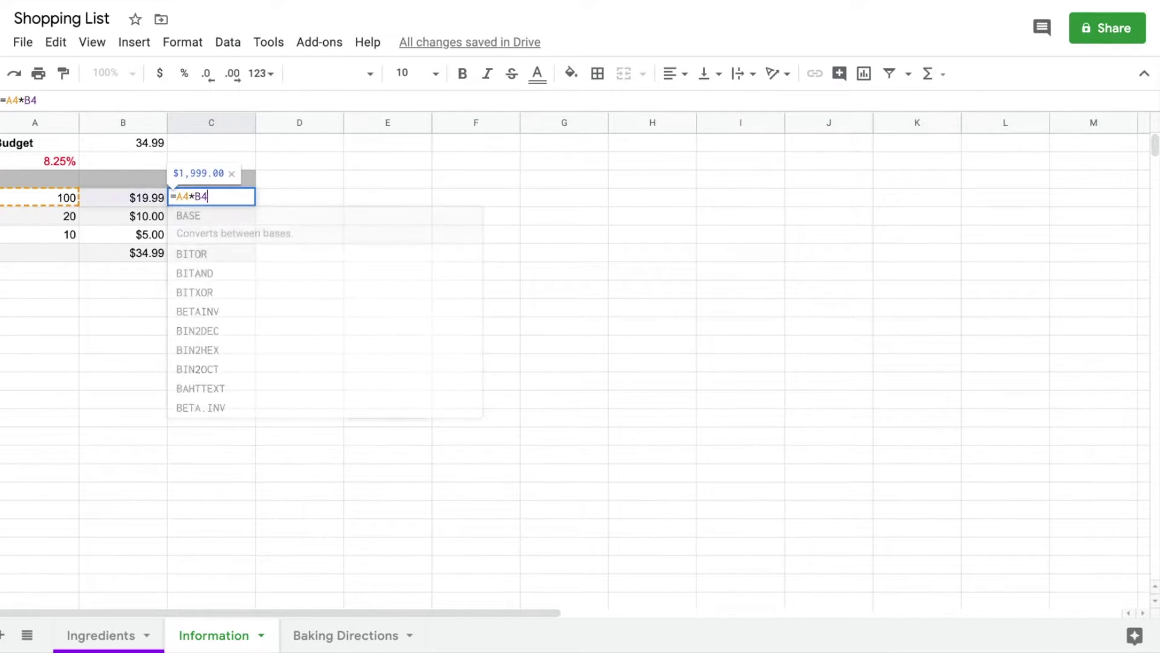
key(Return)
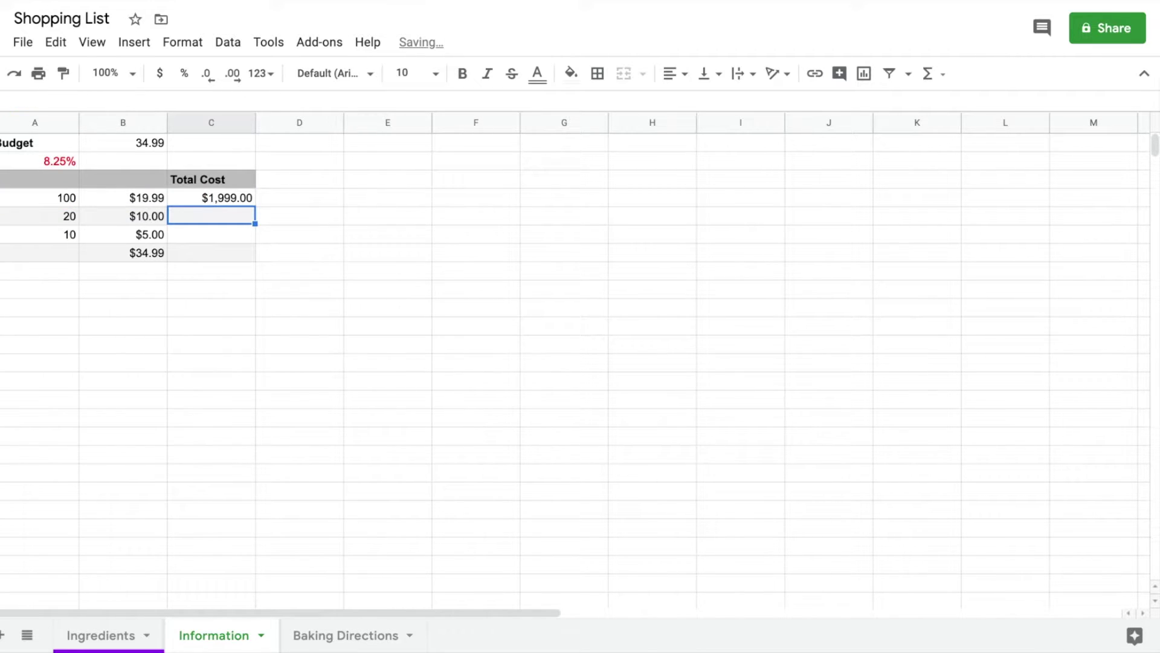
Enter the formula =A5*B5 in cell C5 to calculate the second item's total cost
click(176, 219)
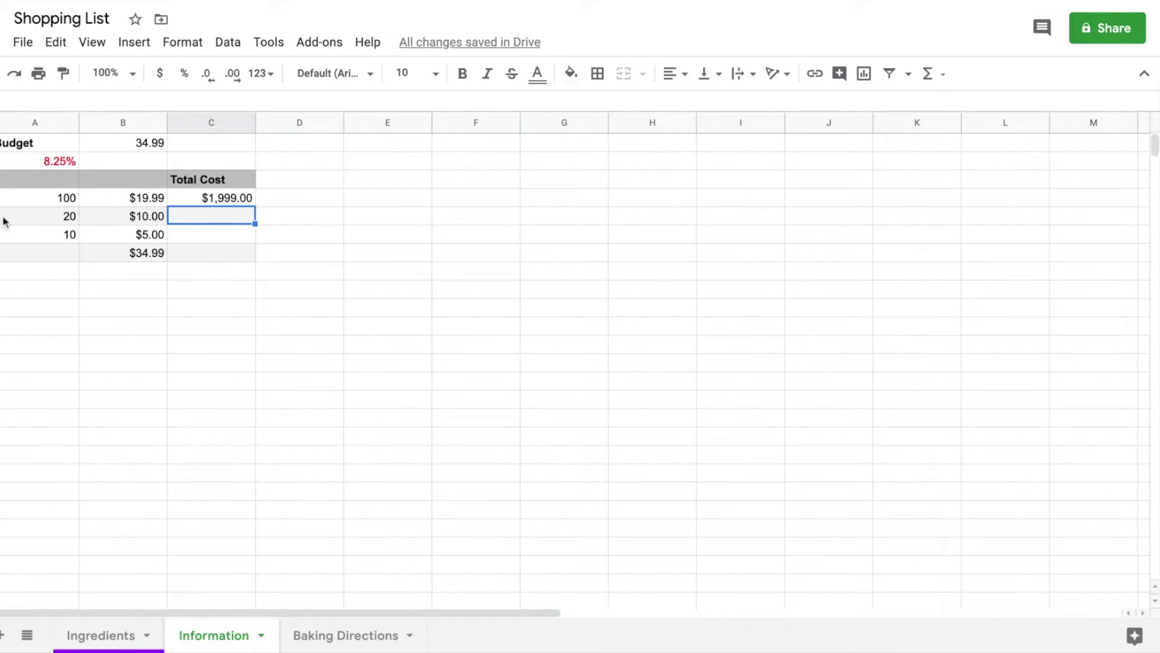
click(195, 222)
text(=)
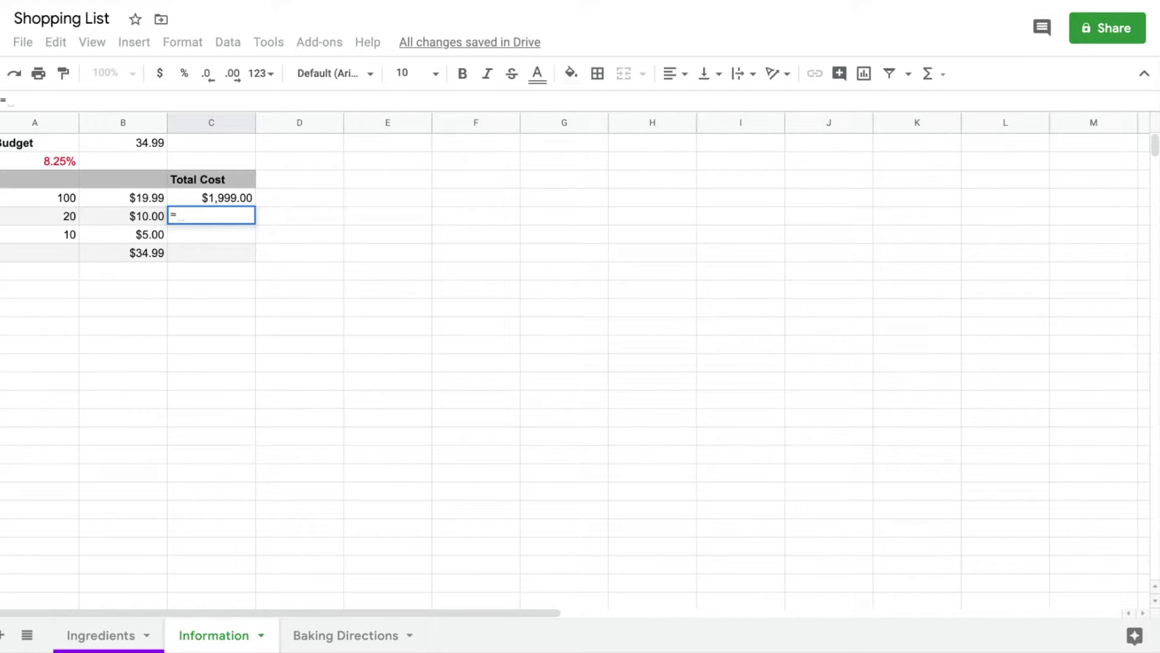
text(A5)
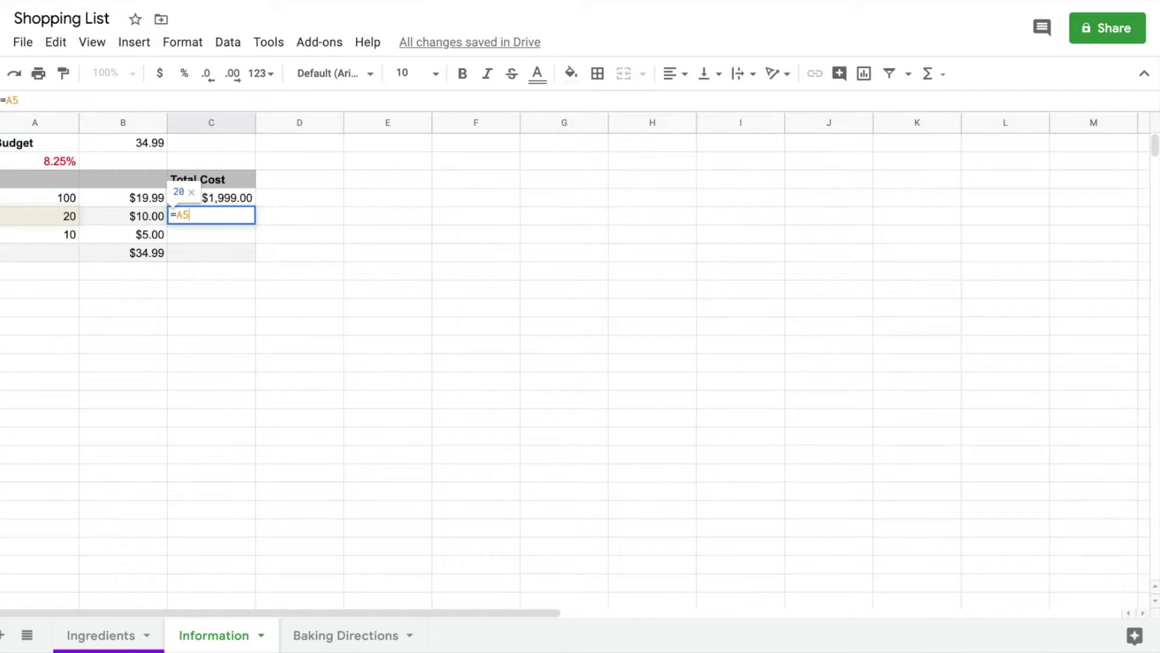
text(*)
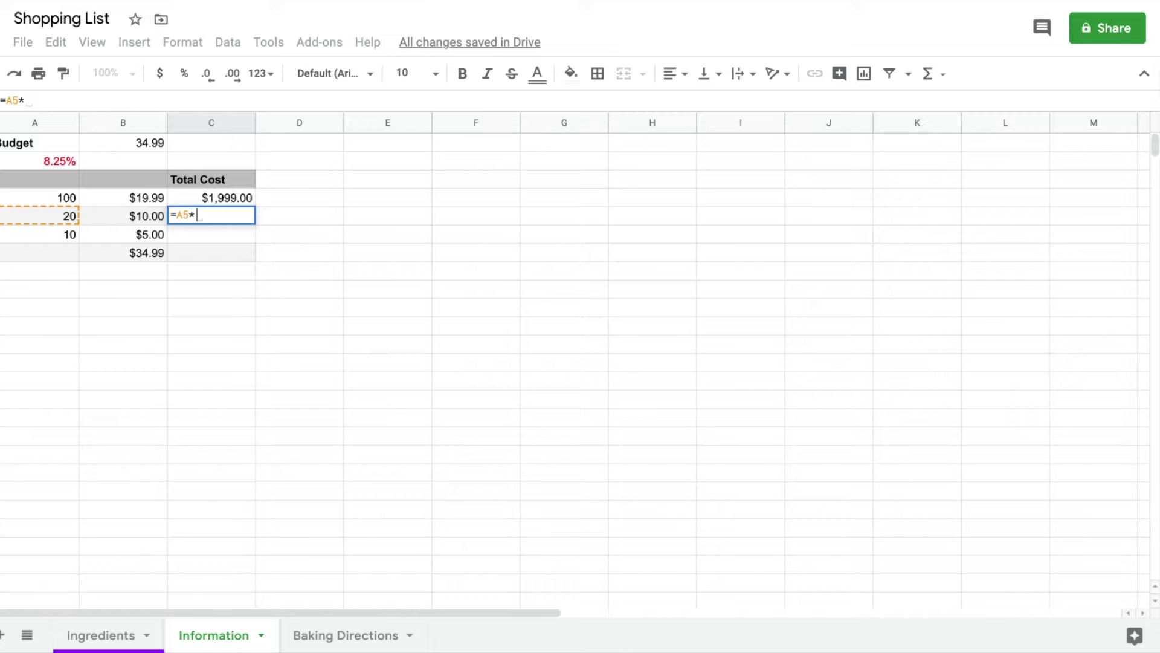
text(B5)
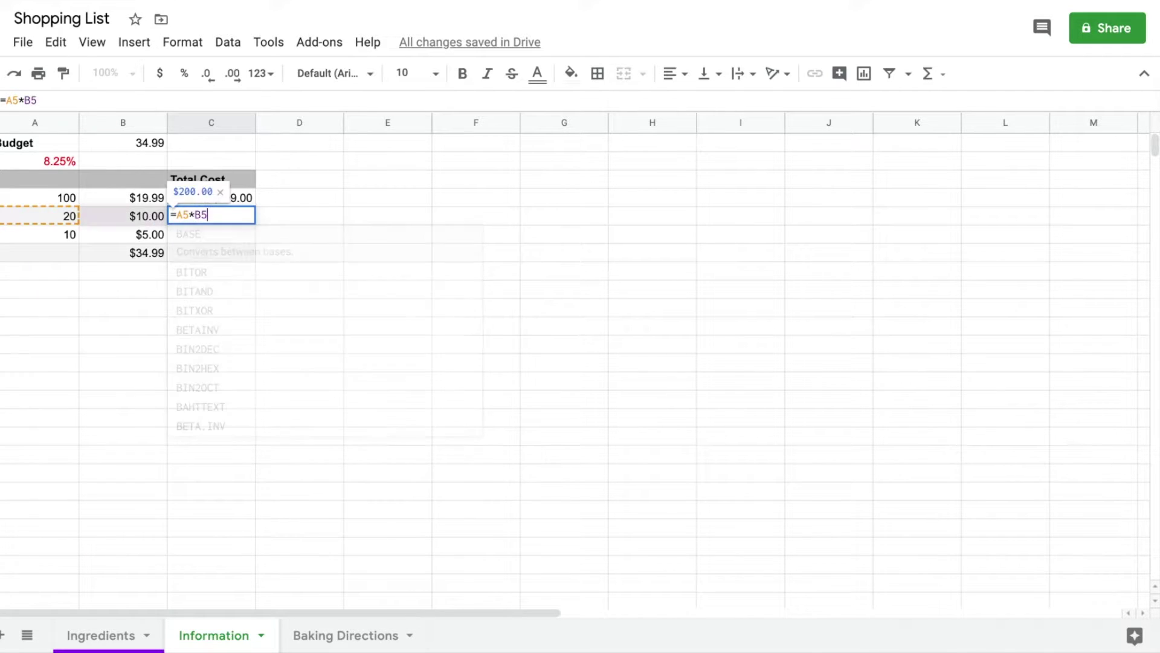
key(Return)
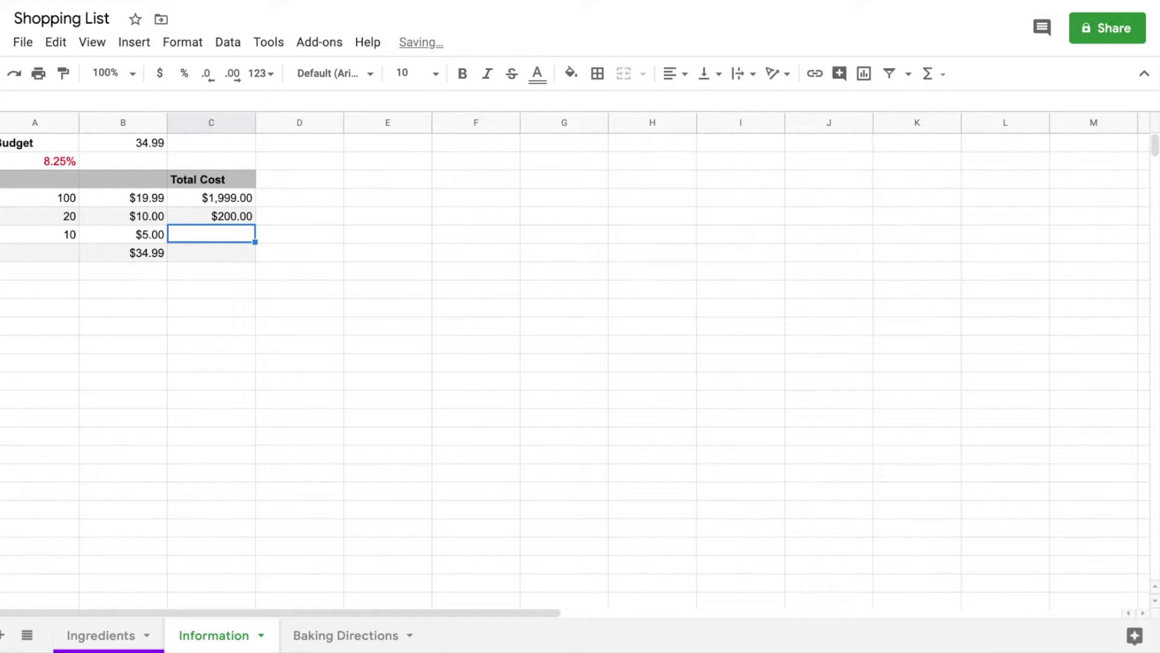
Fill the total cost formula from cell C5 down into C6
click(249, 216)
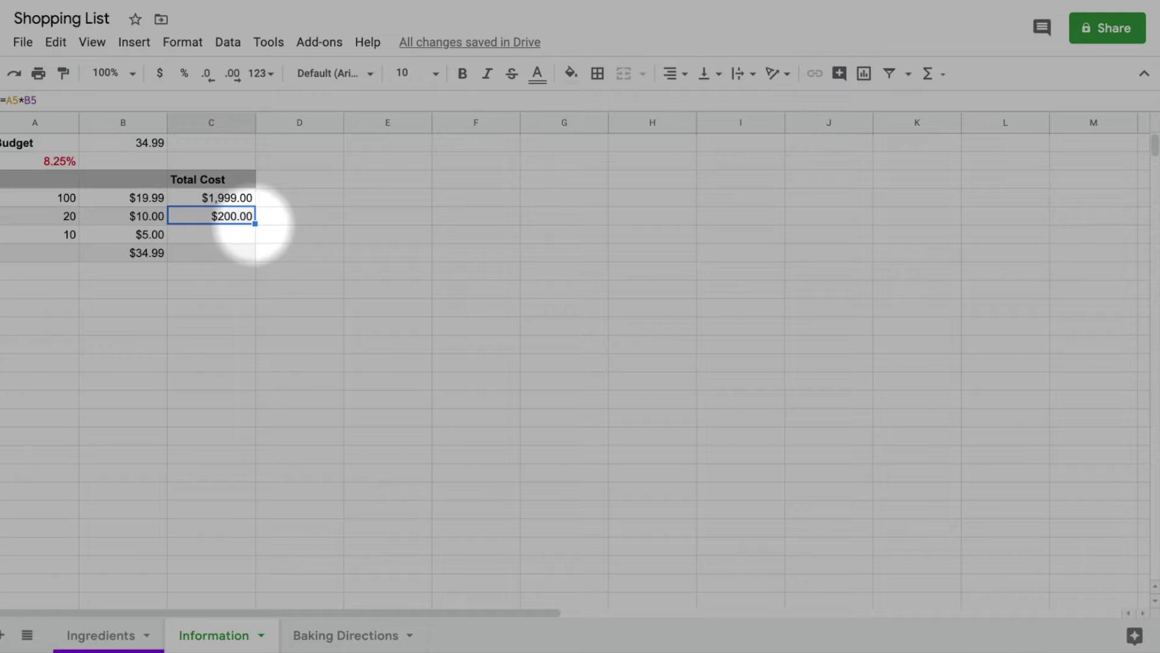
drag(256, 224, 255, 236)
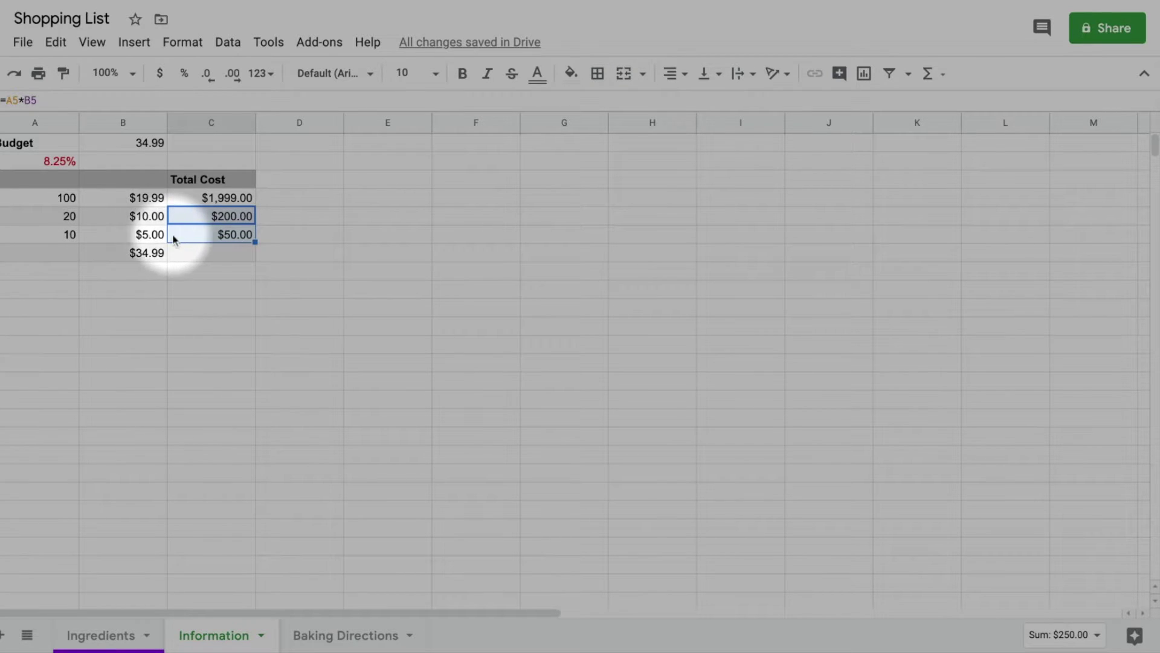
click(190, 236)
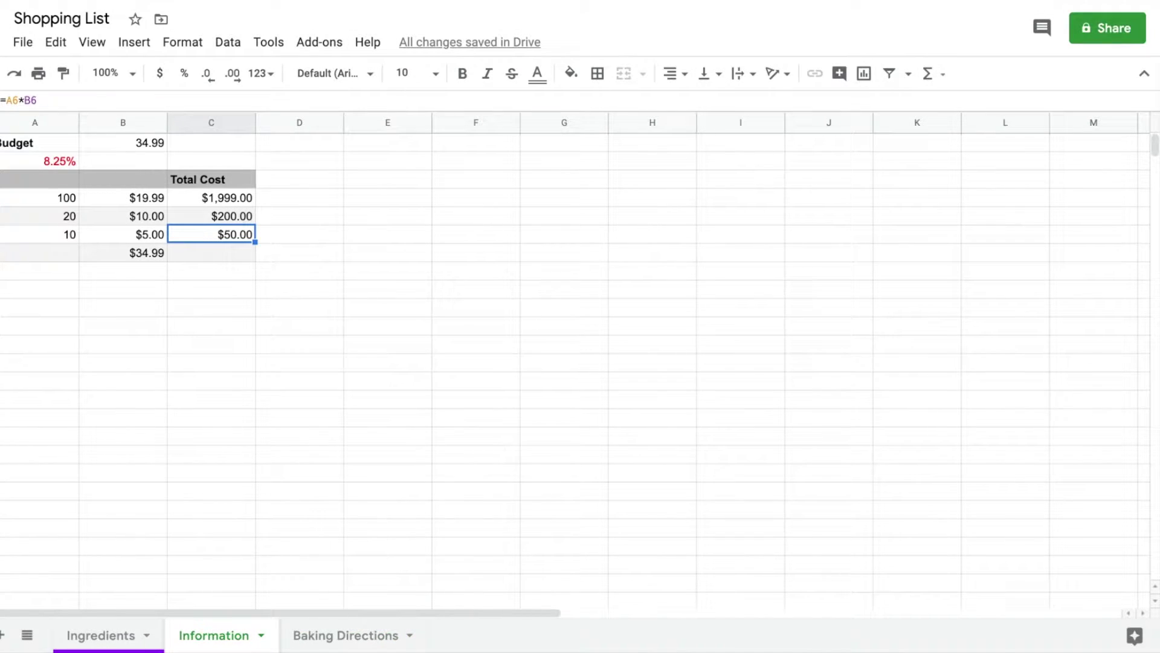
click(233, 202)
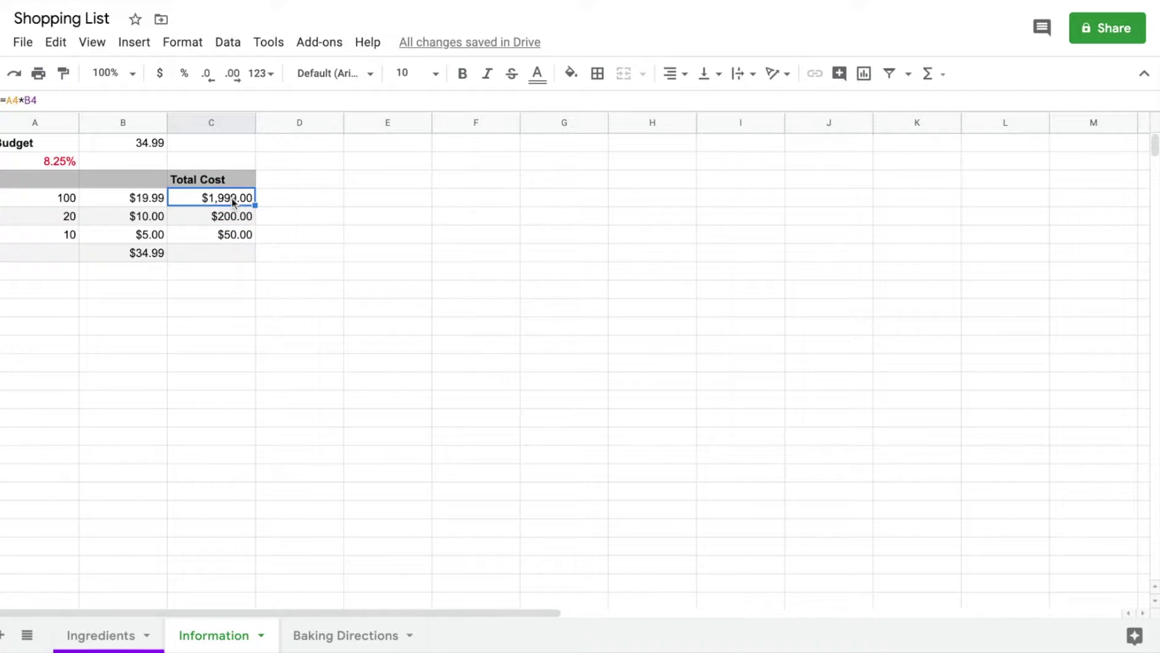
click(232, 236)
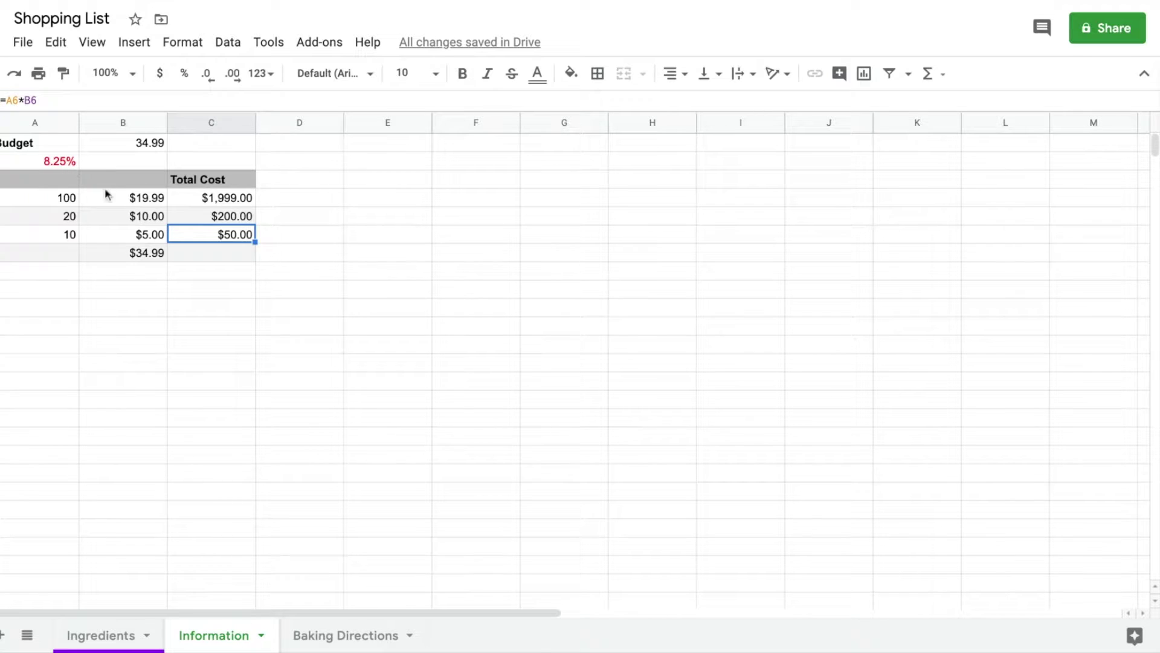
Sum the total costs in C4:C6 with the SUM function in cell C7
click(245, 201)
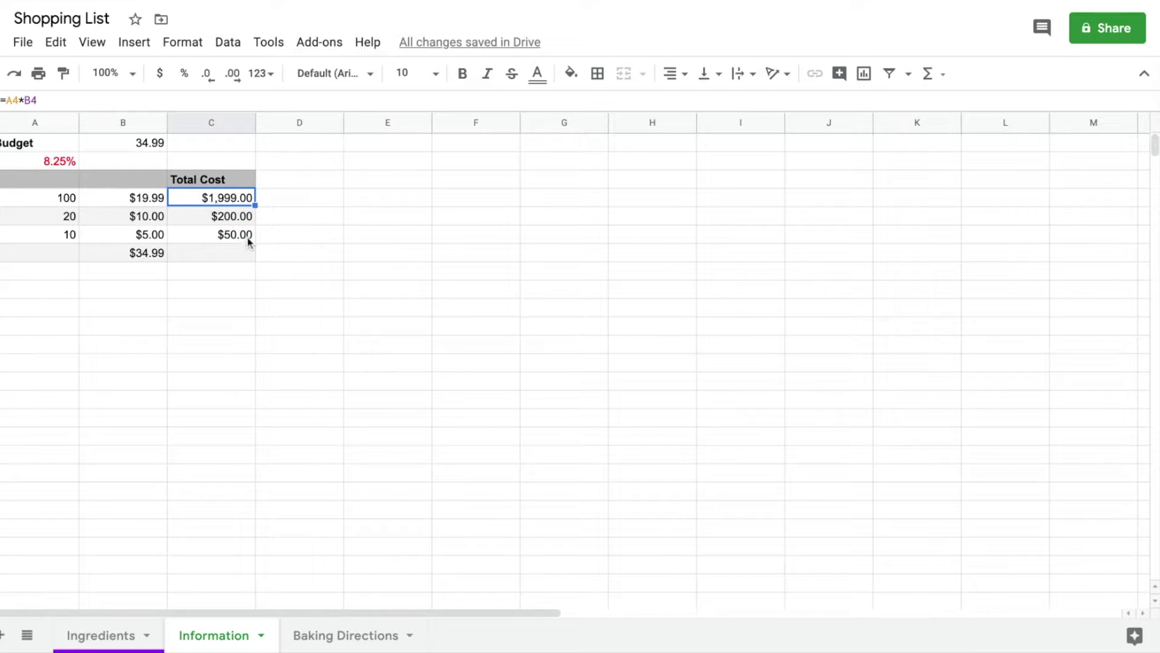
shift+click(248, 235)
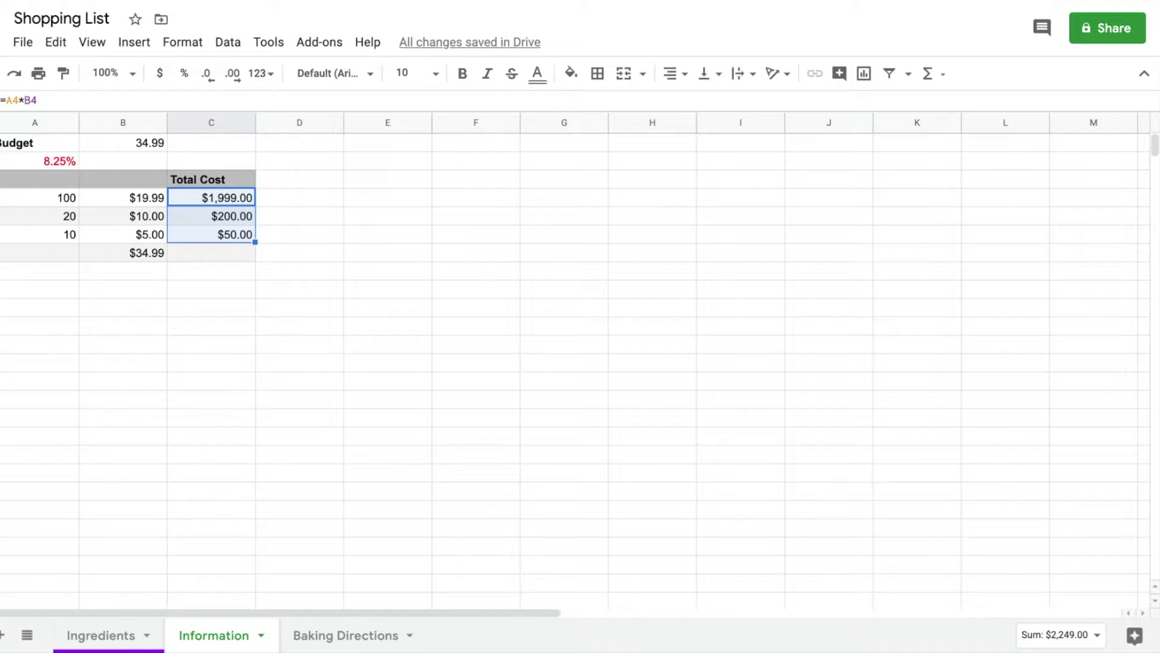
click(942, 75)
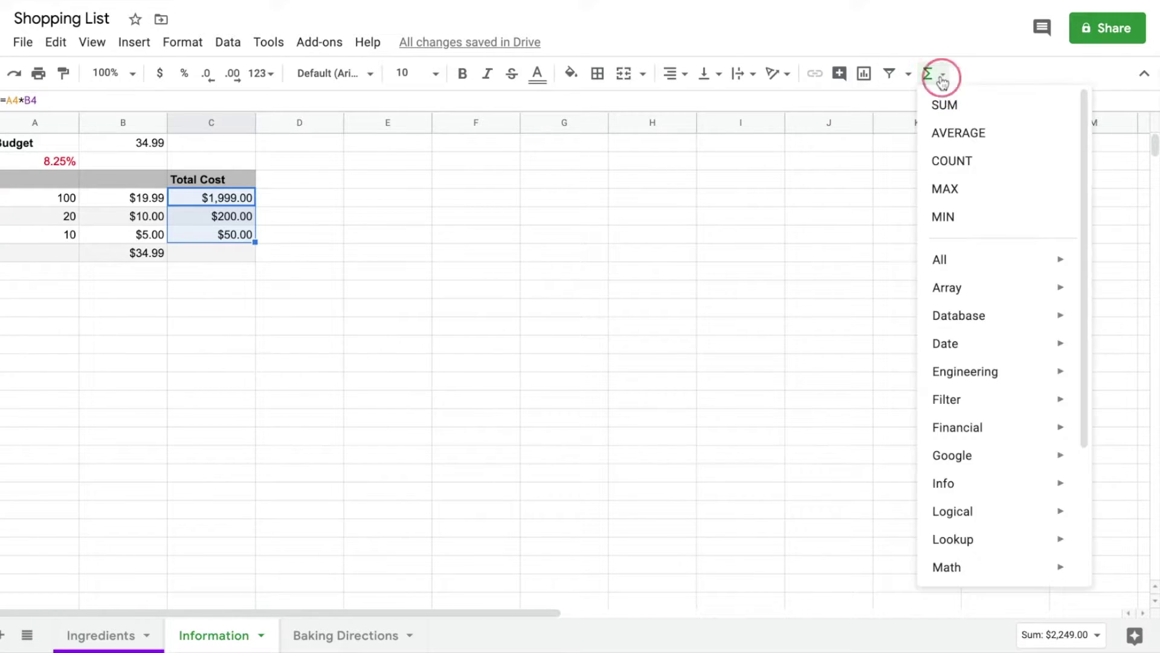
click(944, 103)
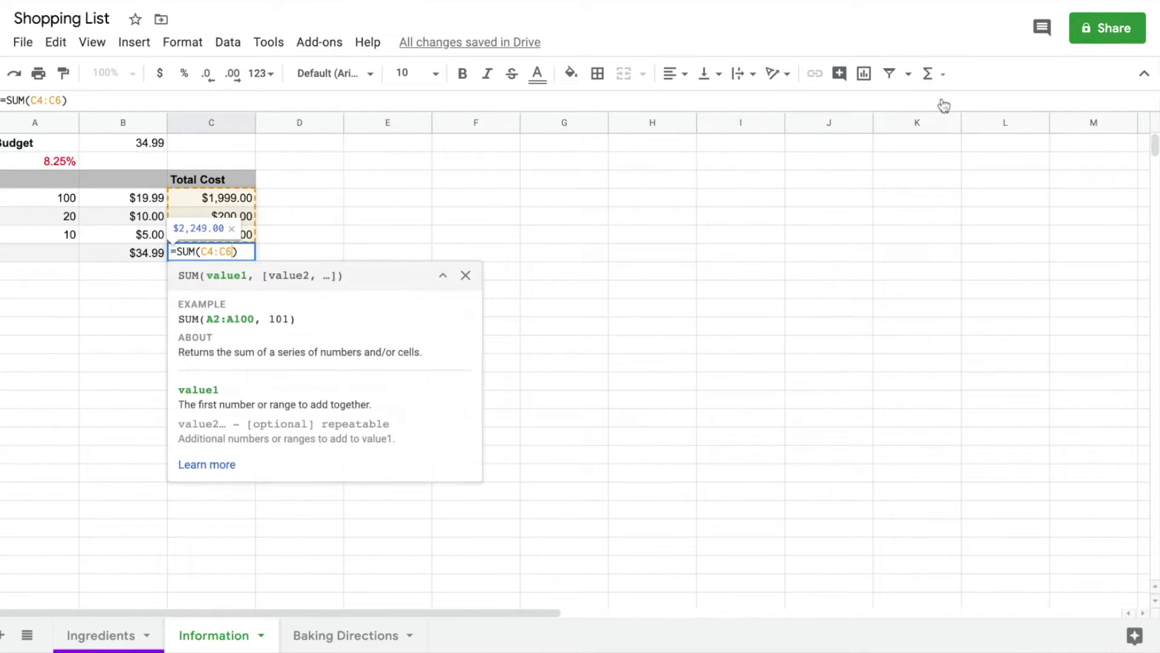
key(Return)
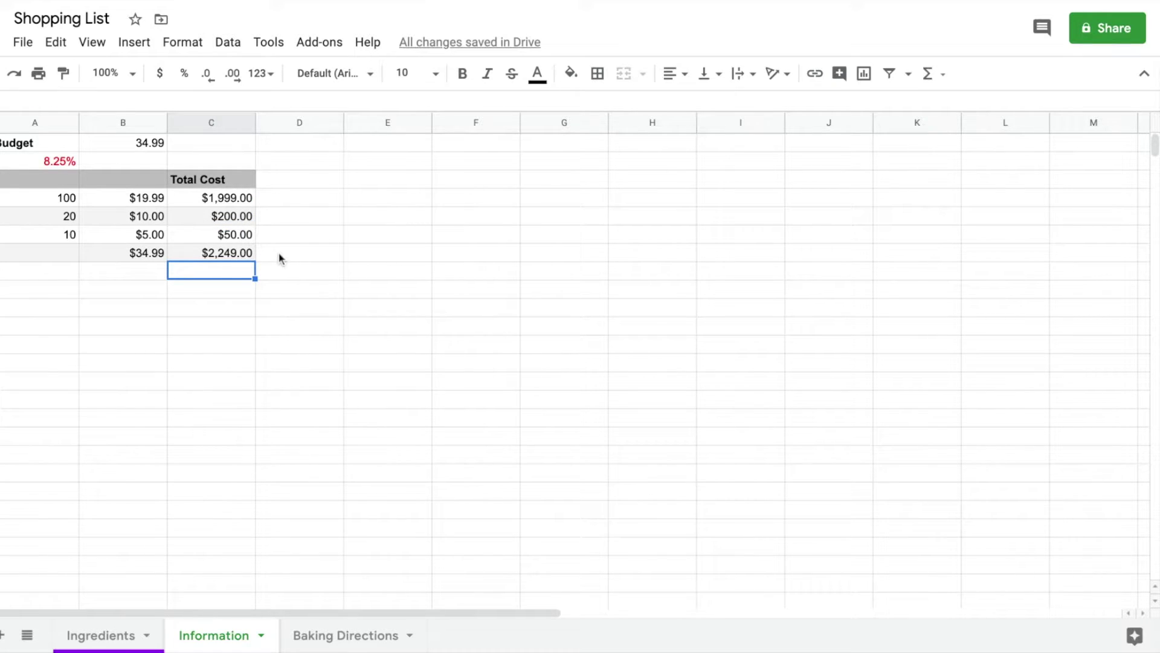
Enter the label Tax in cell D6, beside the last item's total cost
click(302, 241)
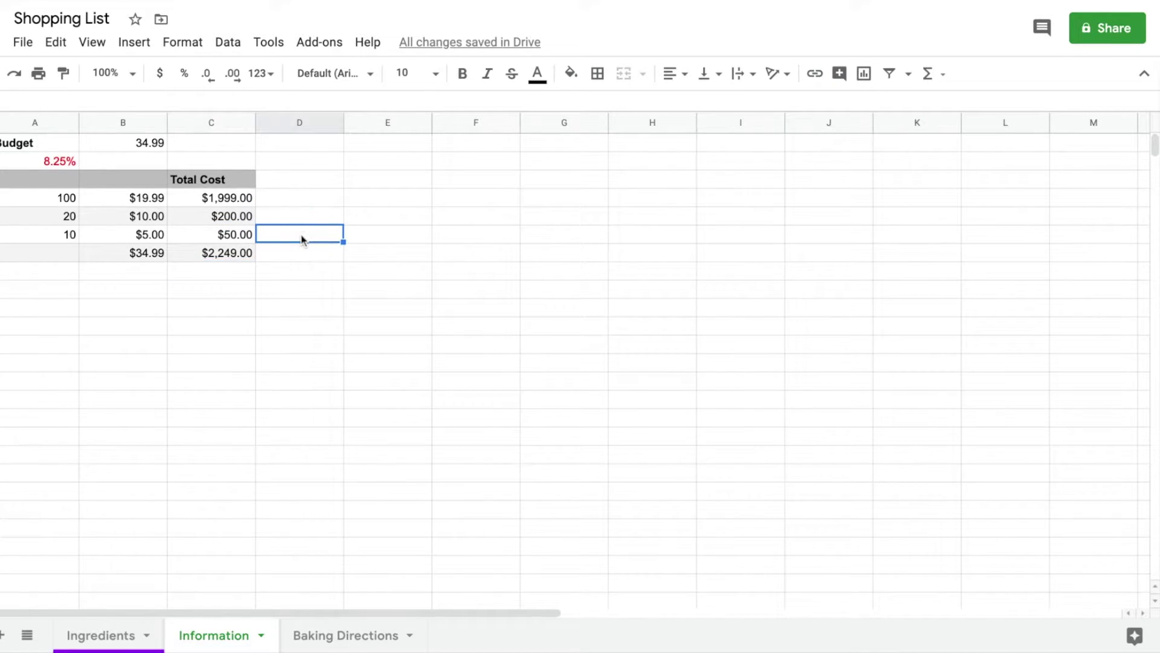
text(Tax)
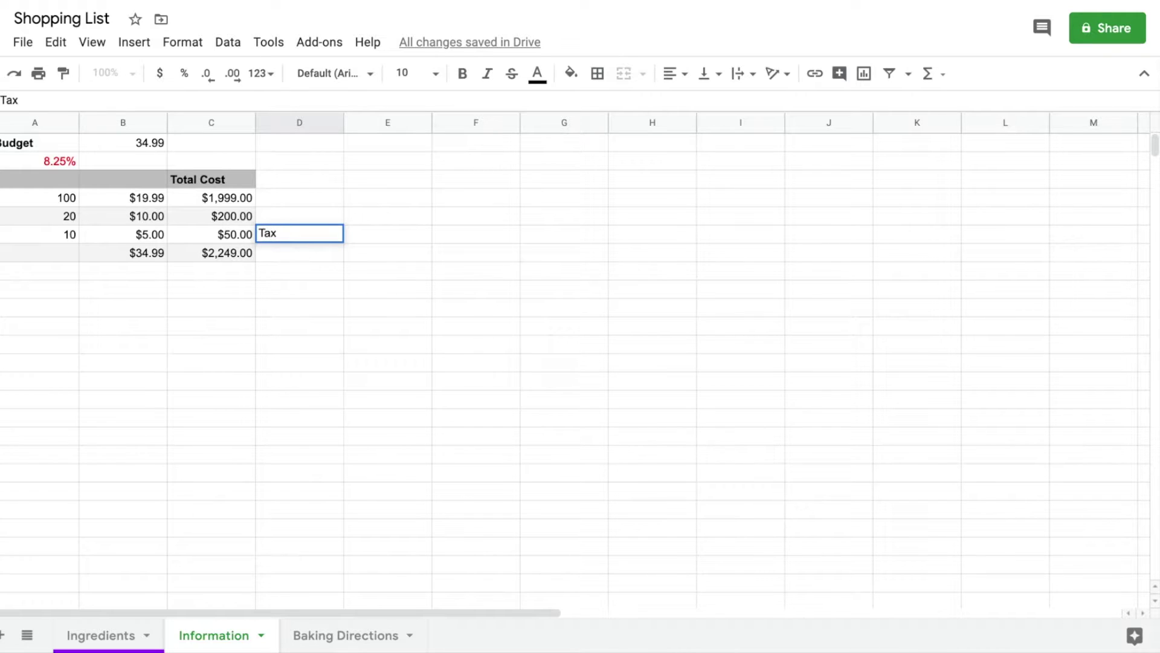
key(Return)
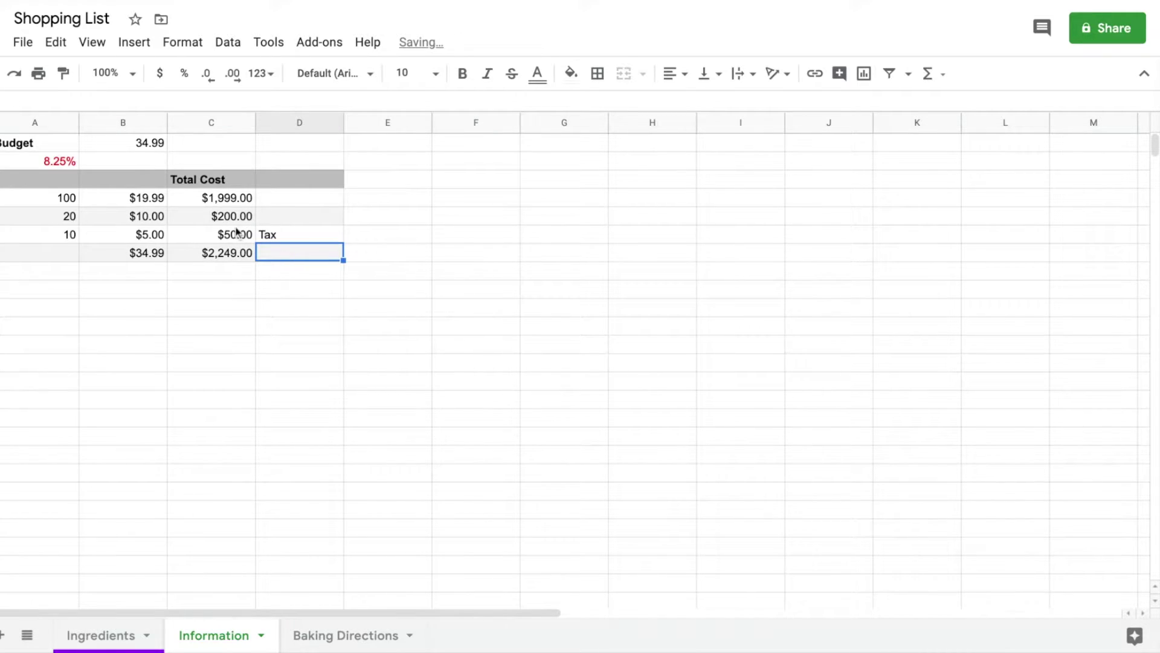
Enter the formula =C7*A2 in cell D7 to calculate the tax on the summed total cost
click(305, 254)
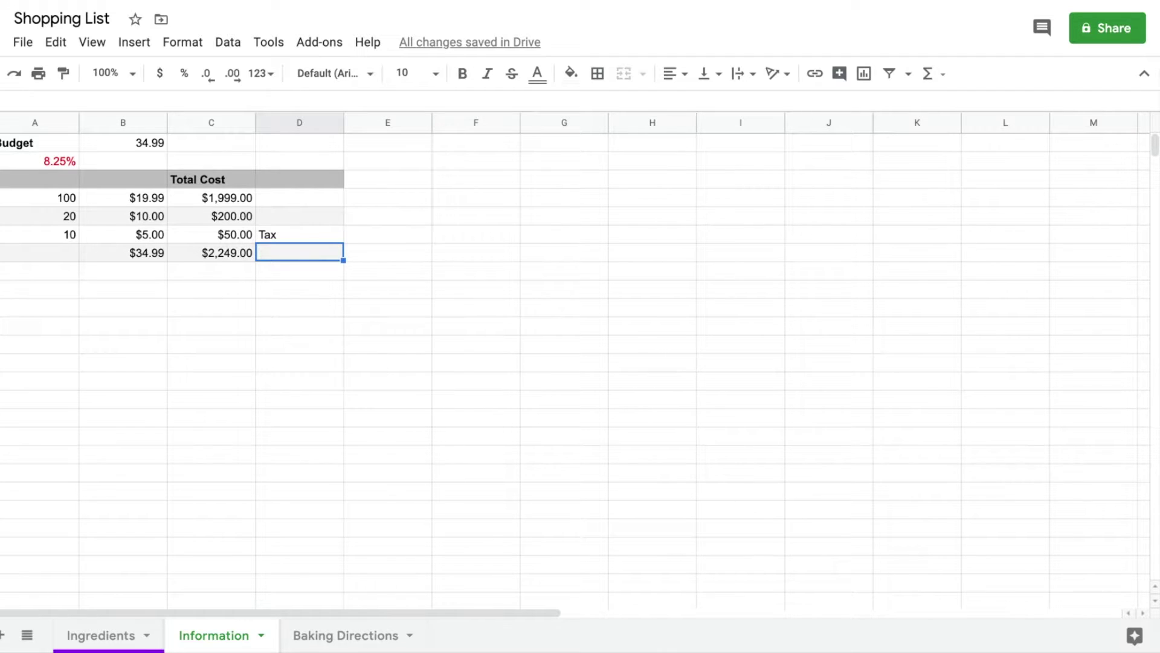
text(=)
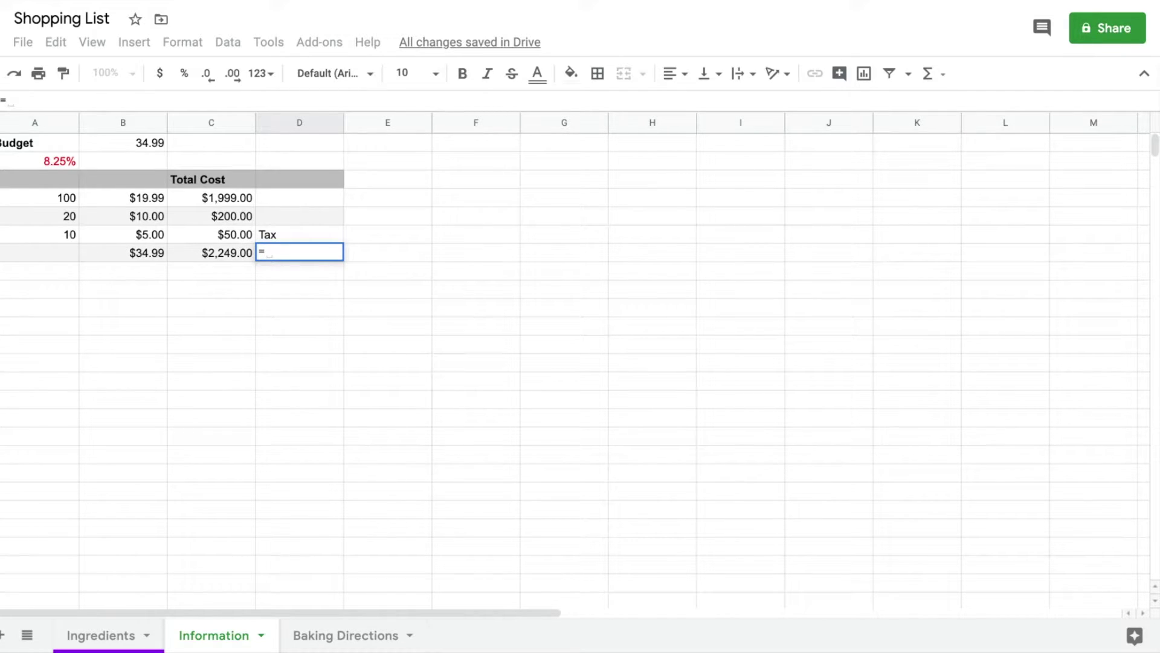
text(C)
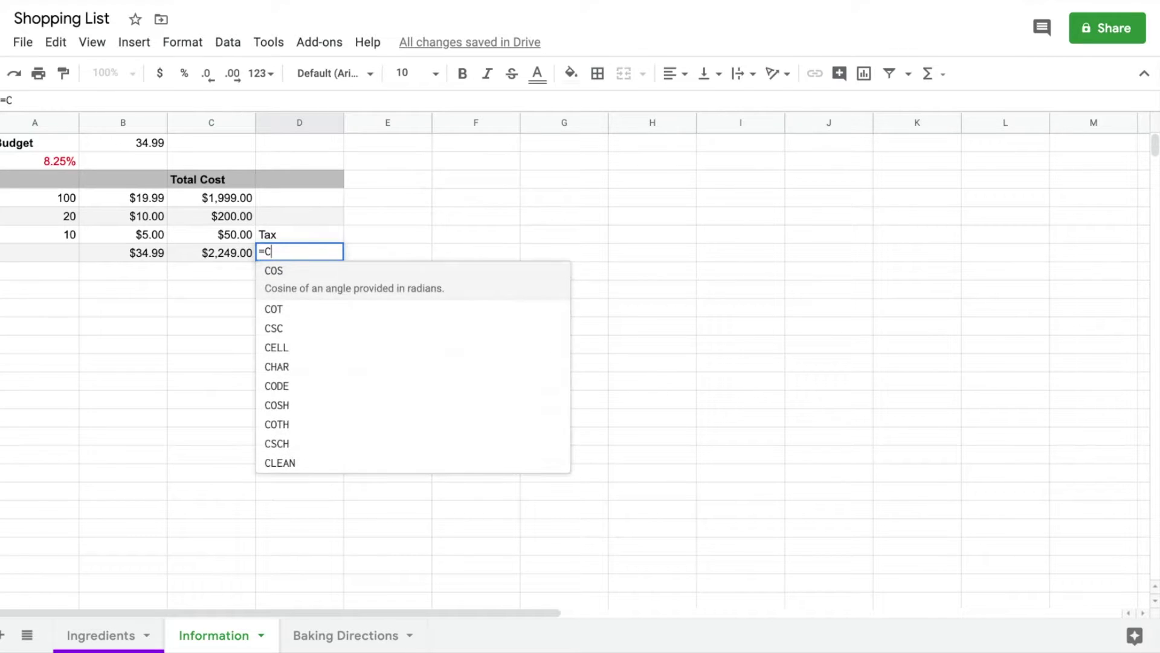
text(7)
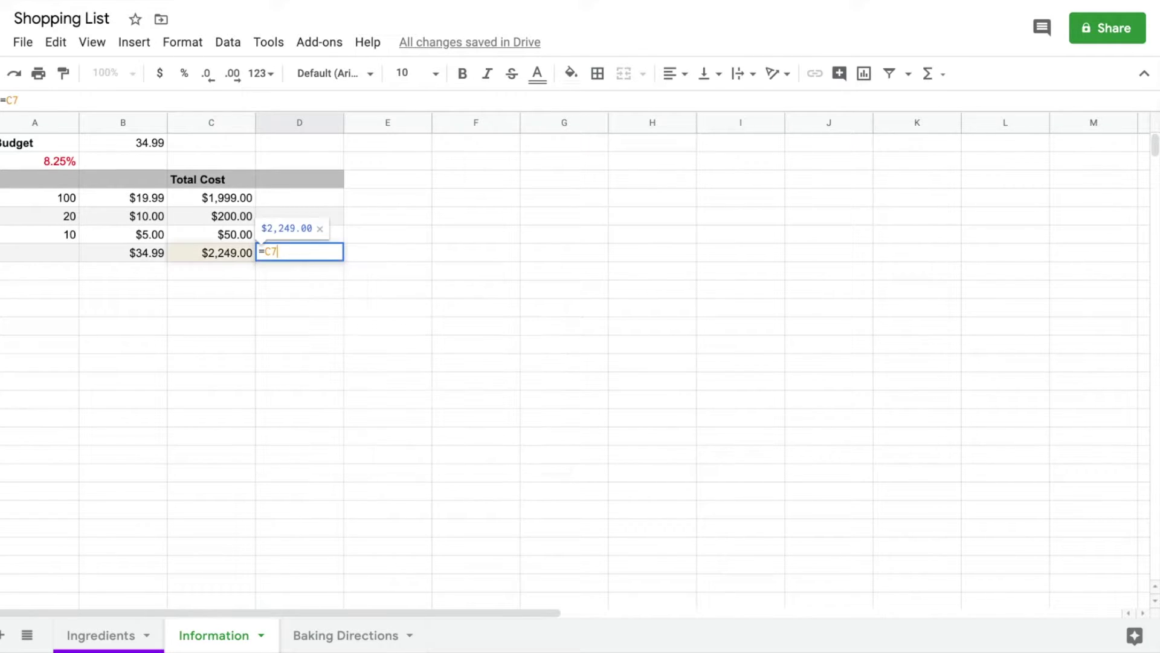
text(*)
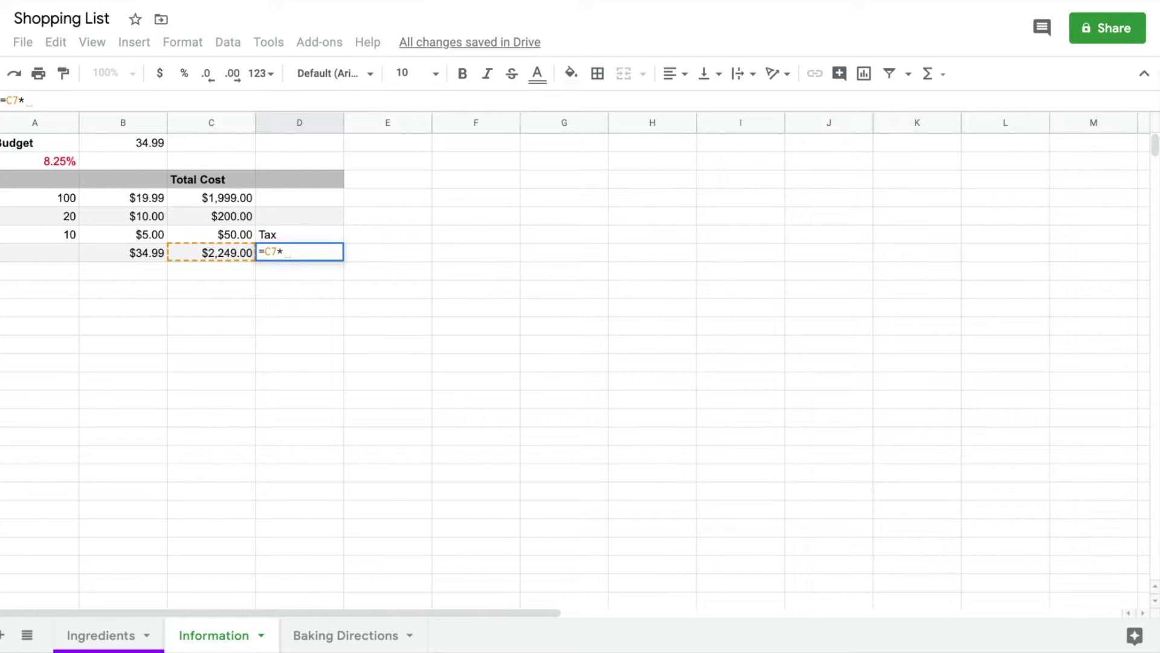
text(A2)
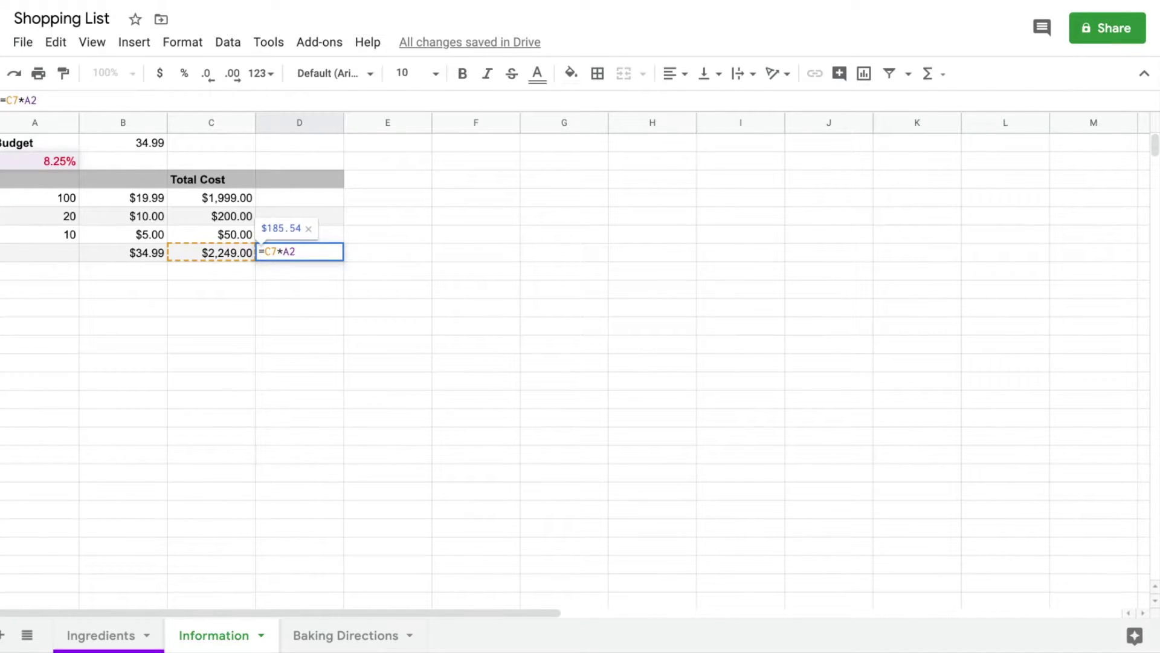
key(Return)
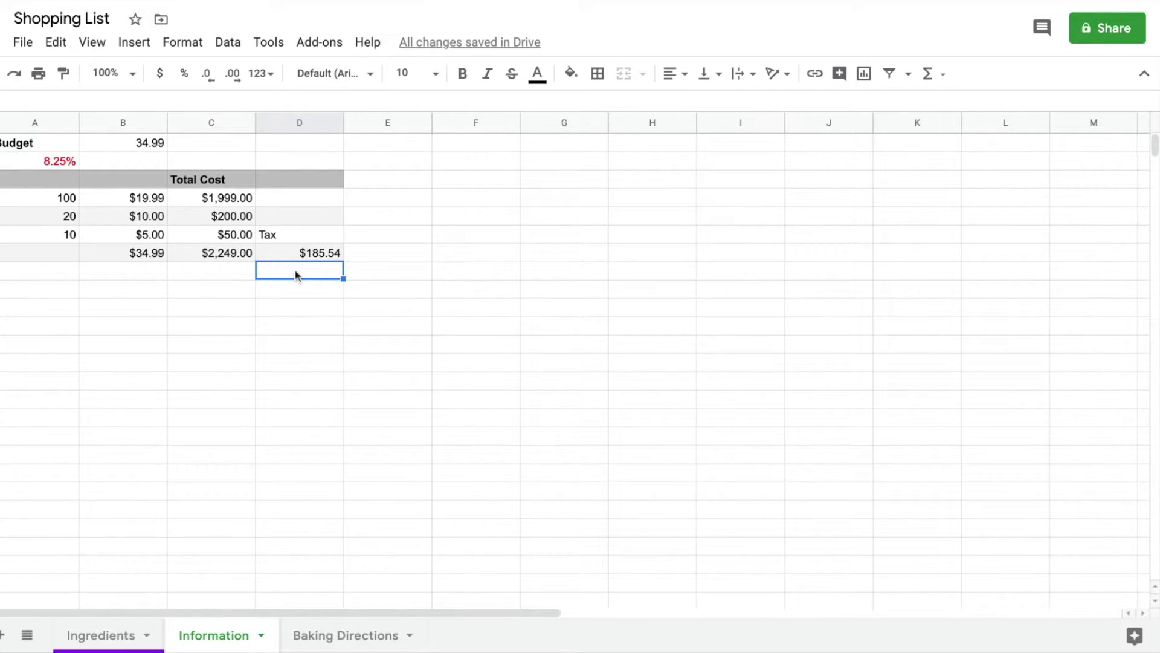
Enter the formula =C7+D7 in cell D8 to add the tax to the summed total cost
text(=)
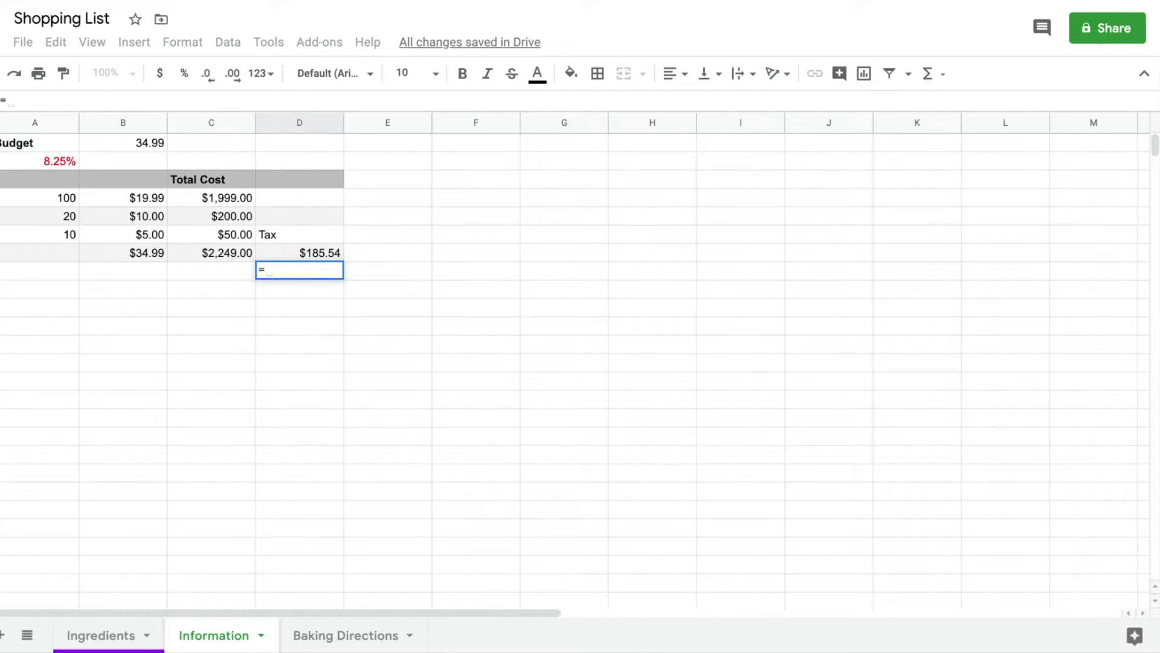
text(C)
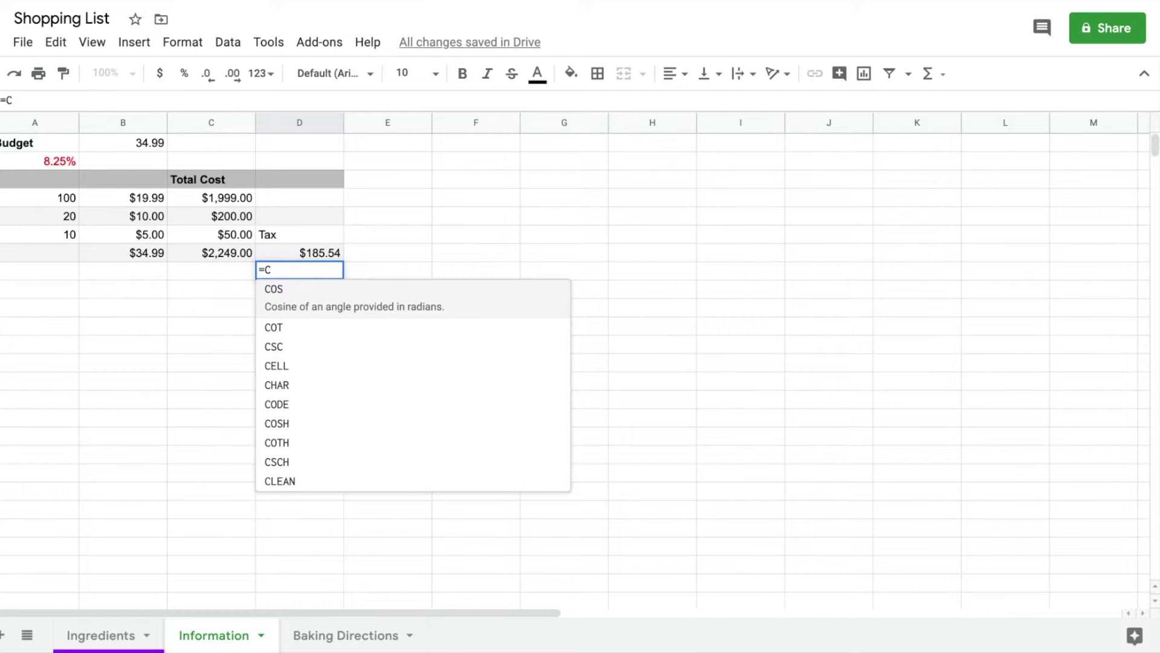
text(7)
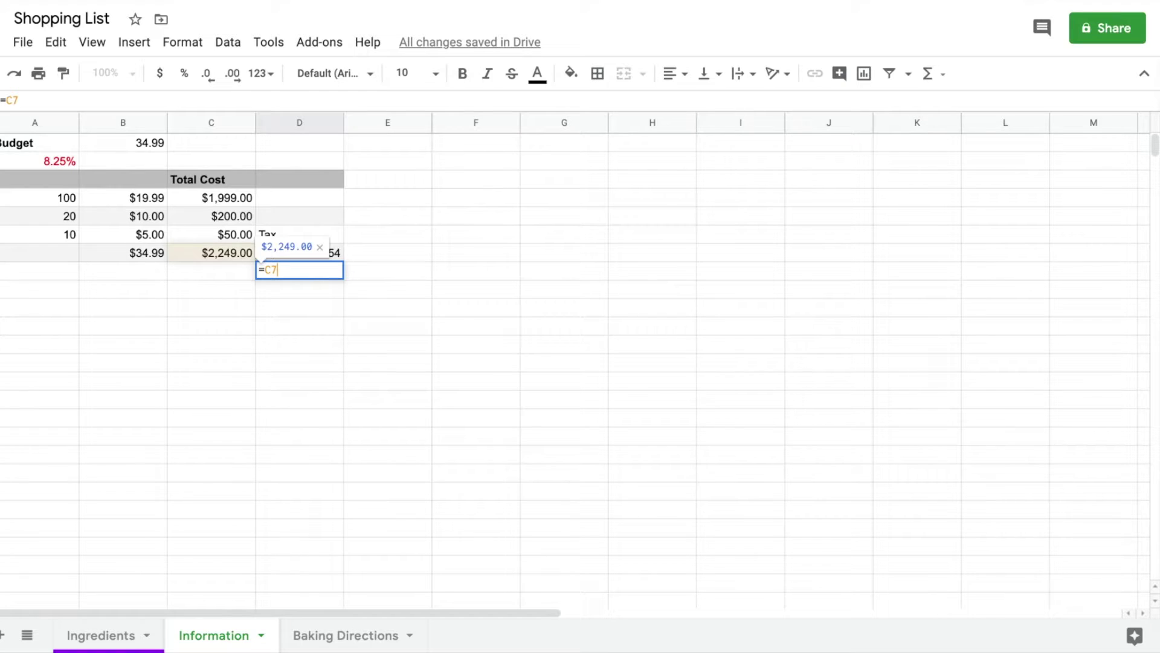
text(+)
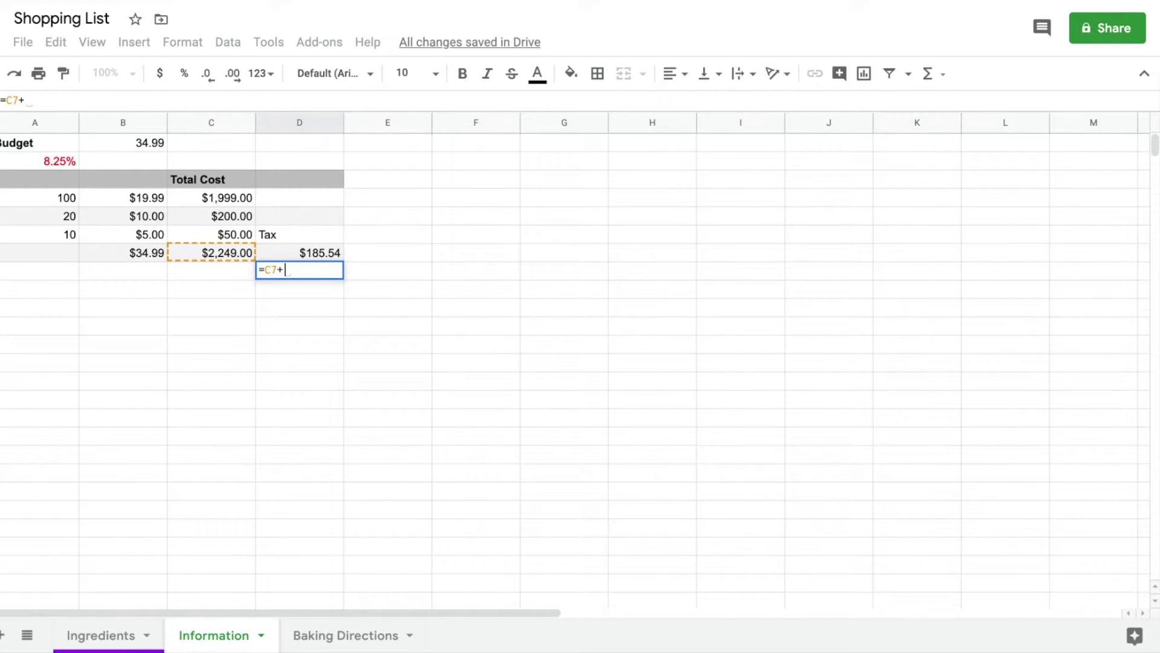
text(D7)
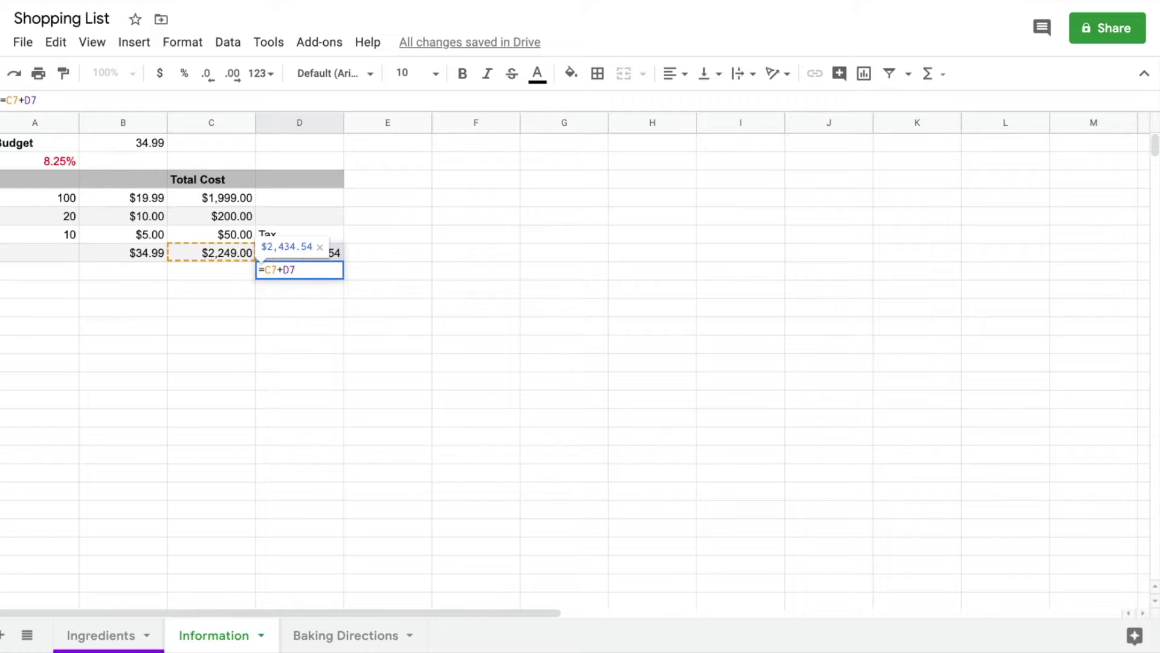
key(Return)
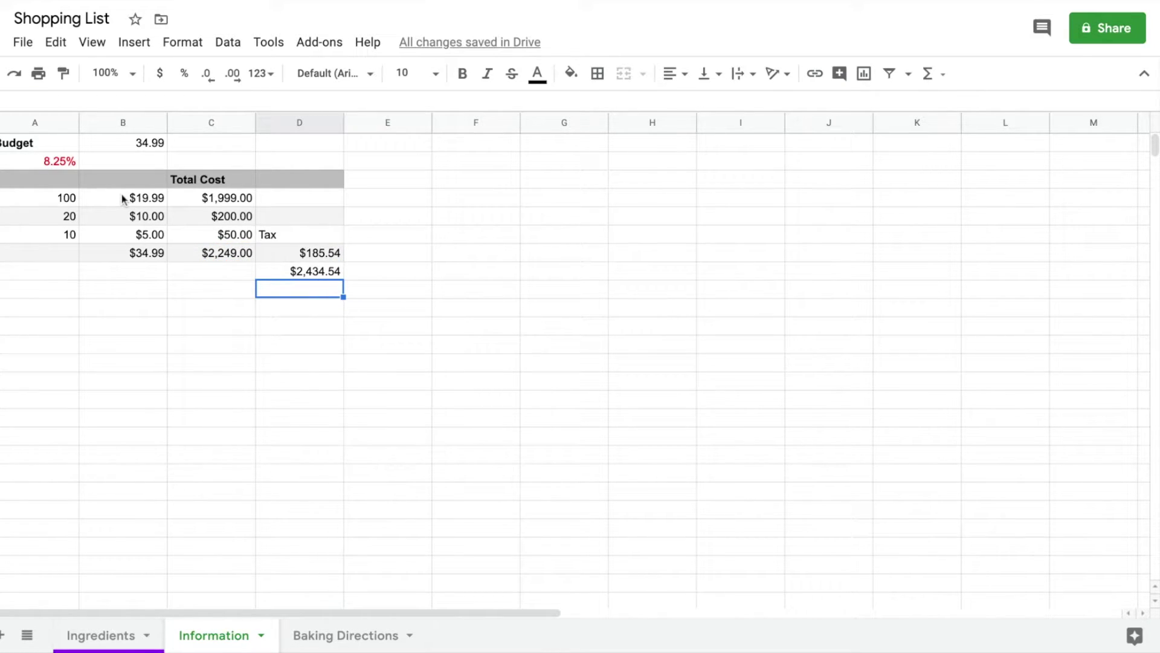
Set the first item's quantity in cell A4 to 150
click(70, 200)
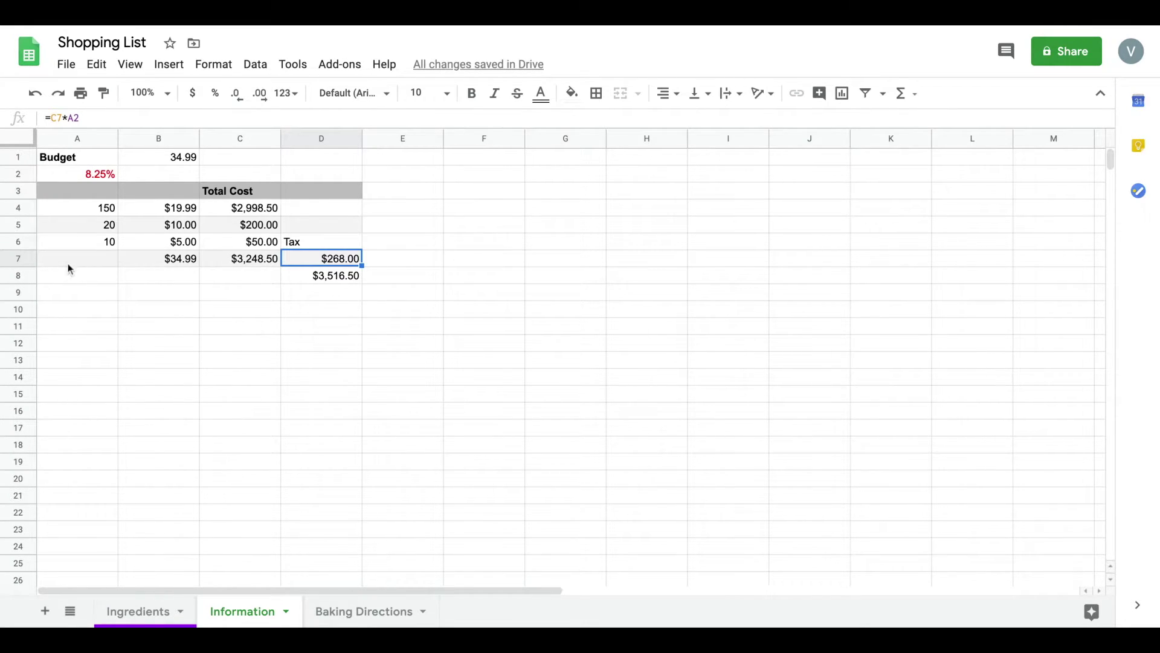
Insert one empty row below row 7
click(24, 258)
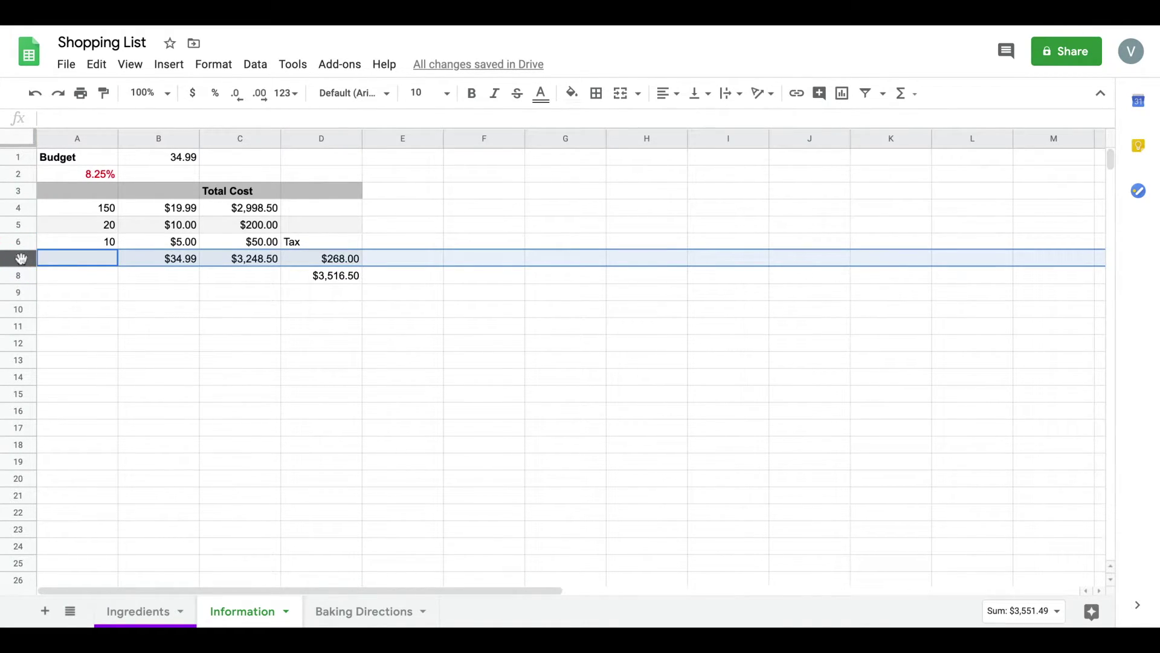
right_click(21, 258)
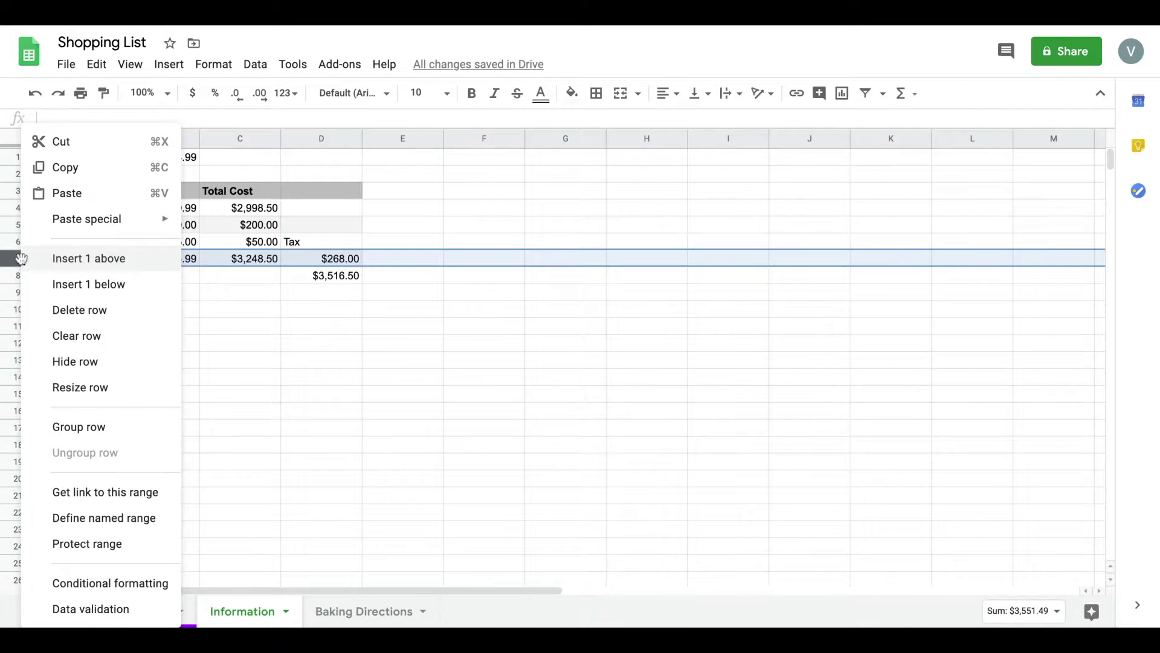
click(70, 283)
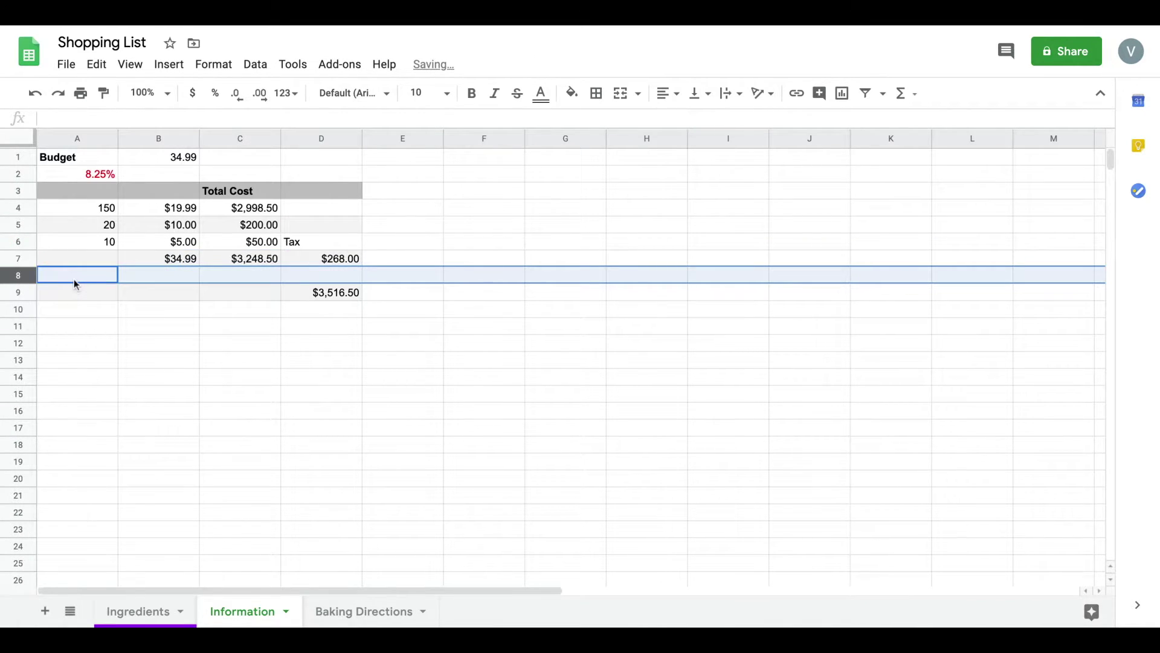
Clear the price sum from cell B7
click(120, 295)
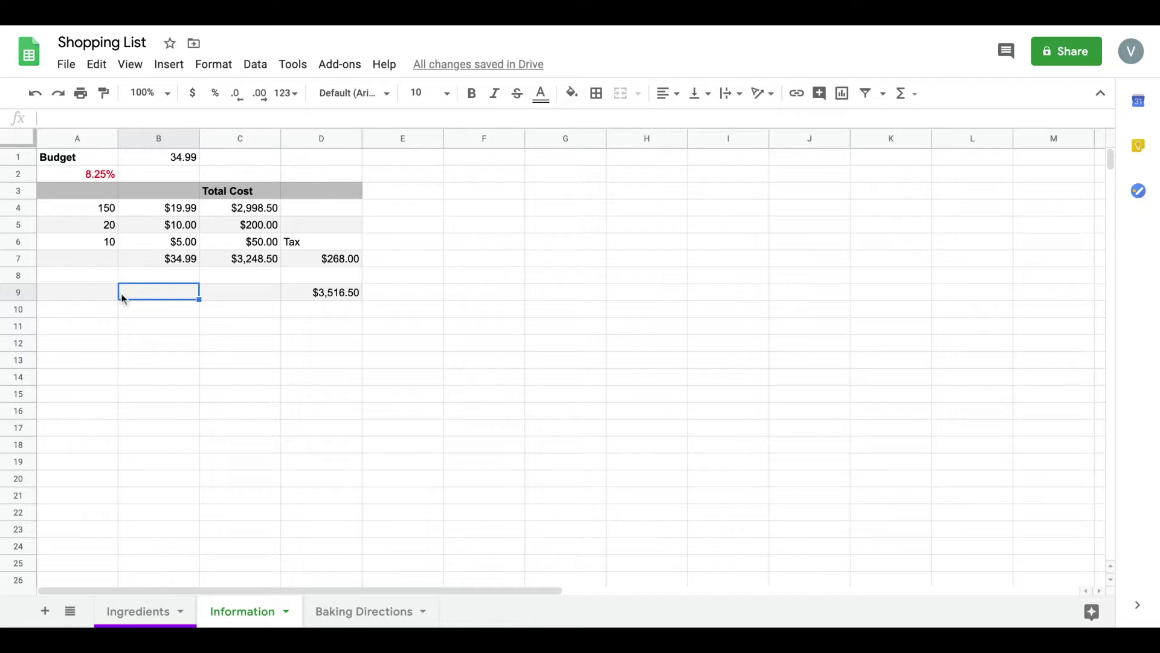
click(169, 263)
key(Delete)
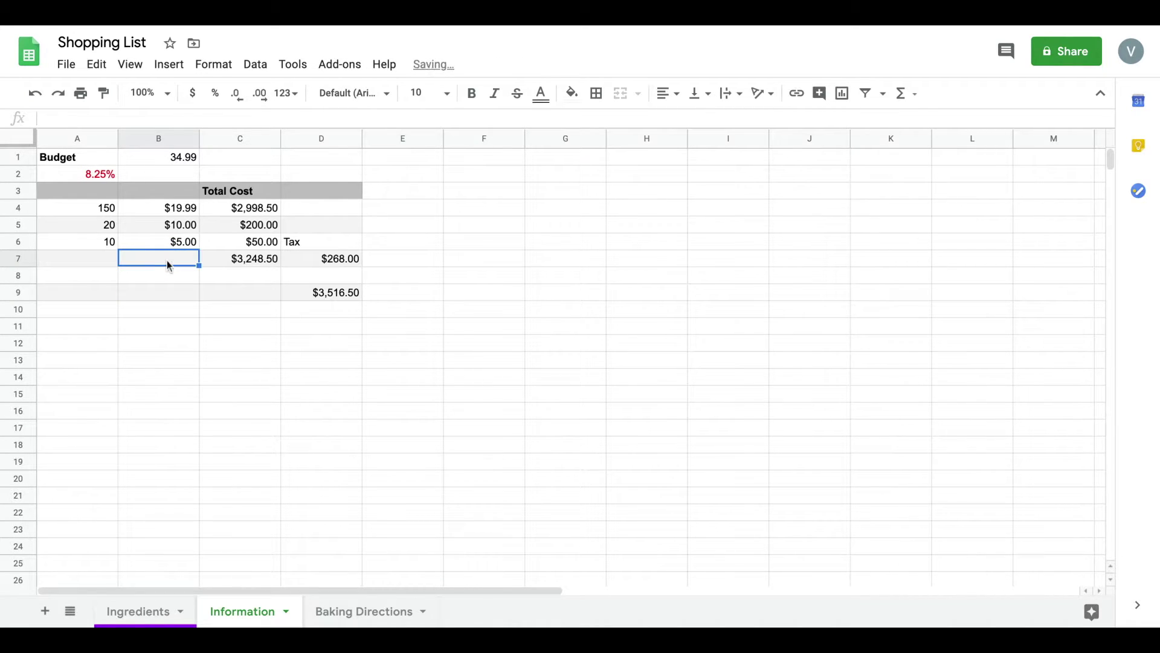
Enter a price of $3.99 in cell B8 of the inserted row
key(Down)
text($)
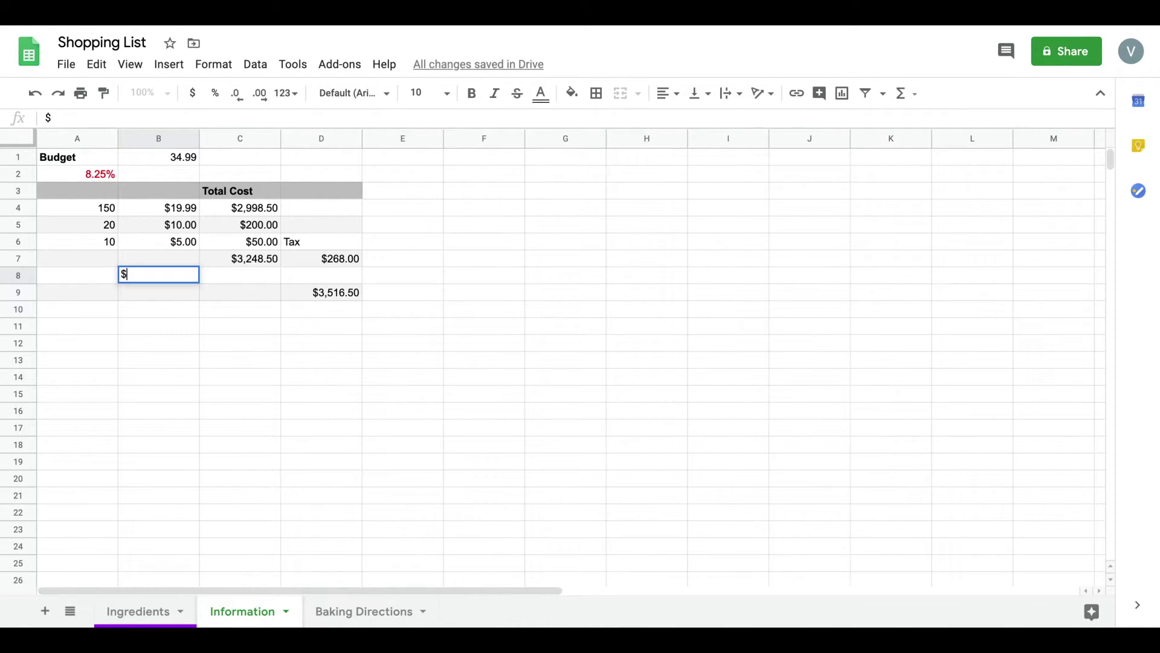
text(3.99)
key(Return)
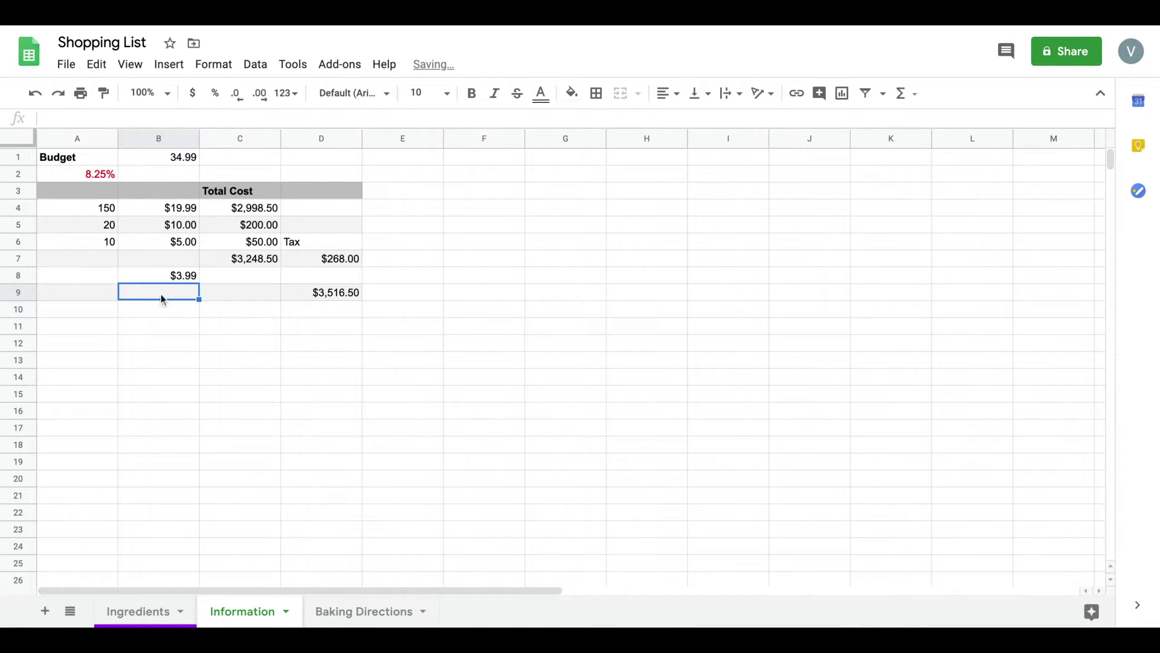
View the Ingredients sheet and return to the Information sheet
click(115, 275)
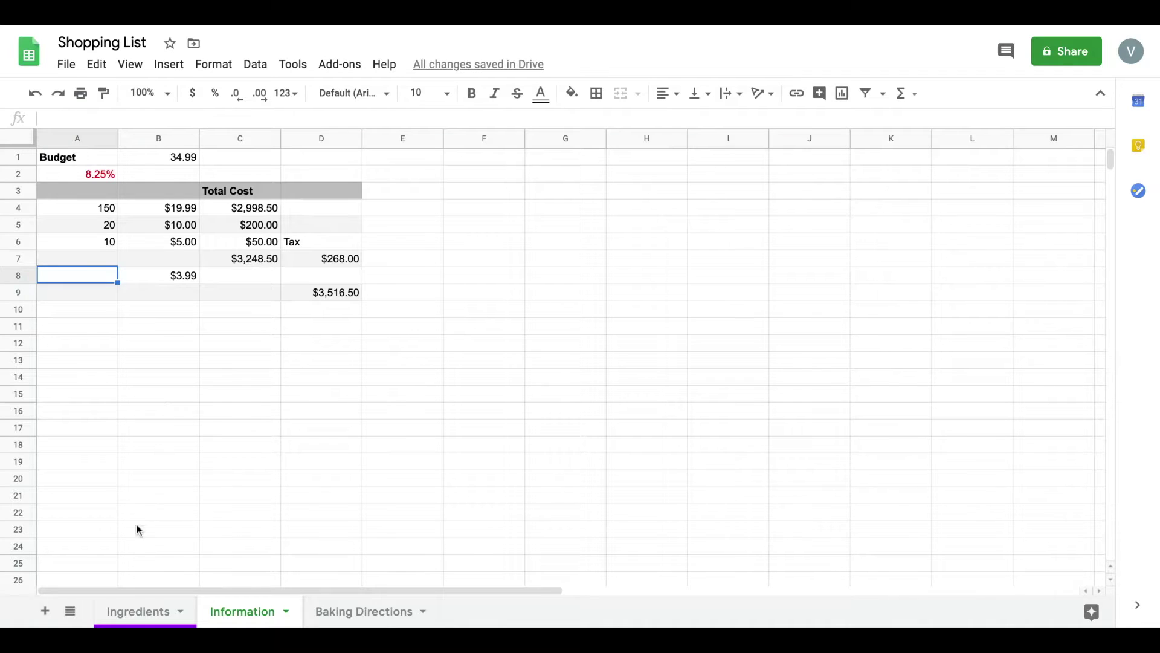
click(142, 612)
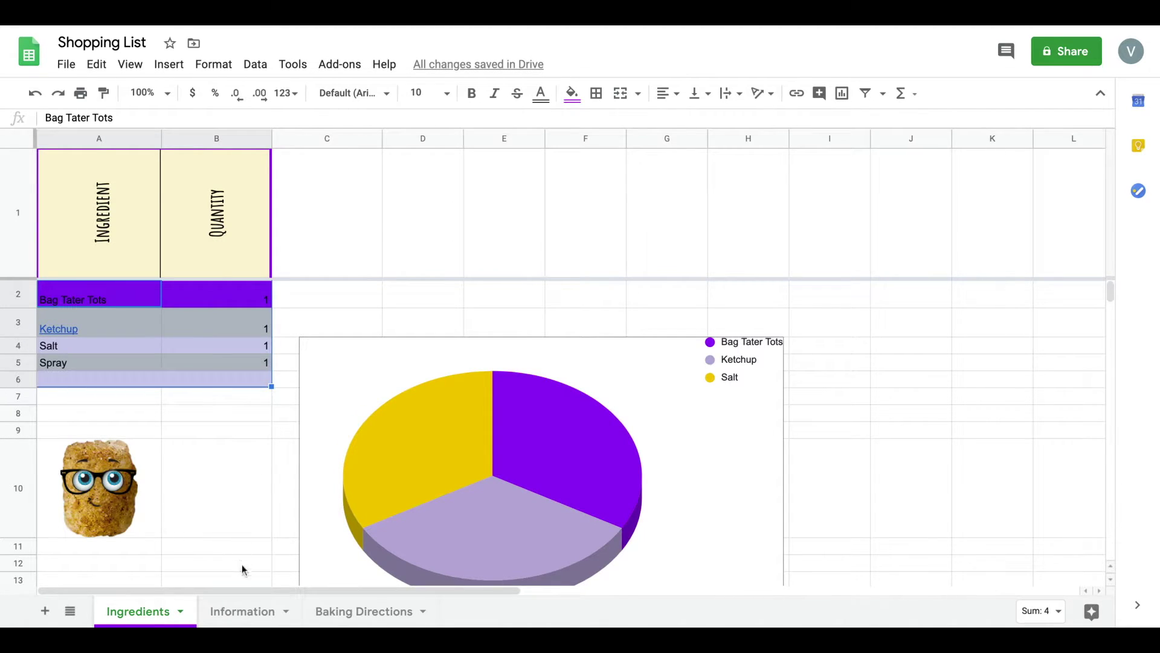
click(244, 610)
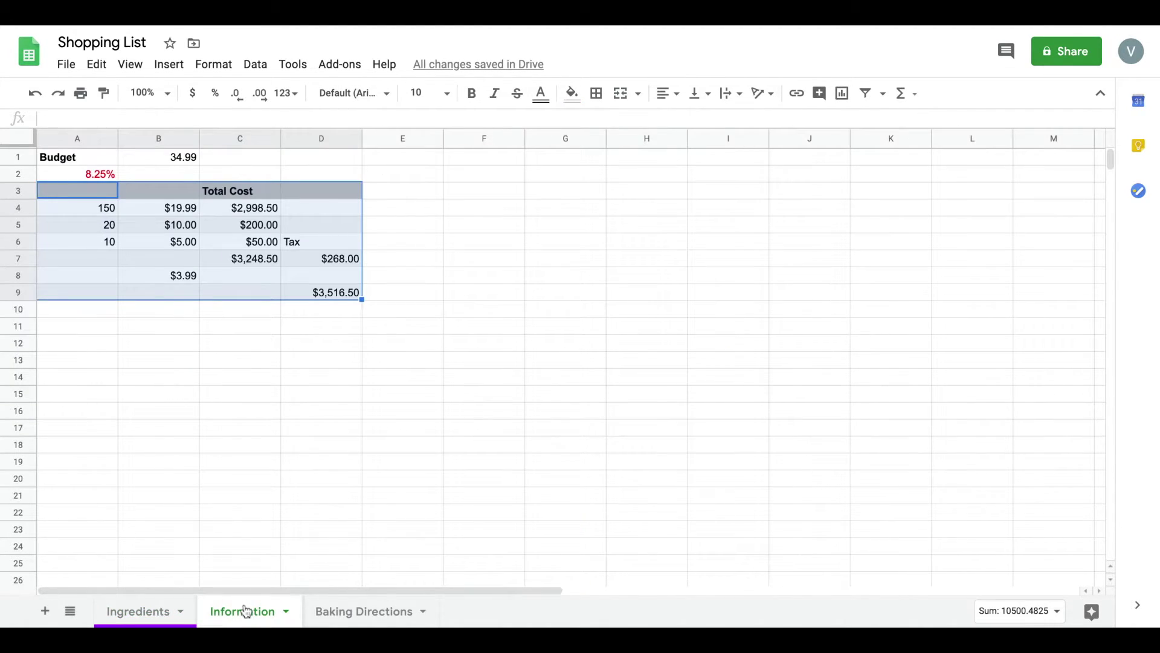
Link cell A8 to the ketchup quantity with the formula ='Ingredients'!B3
click(111, 279)
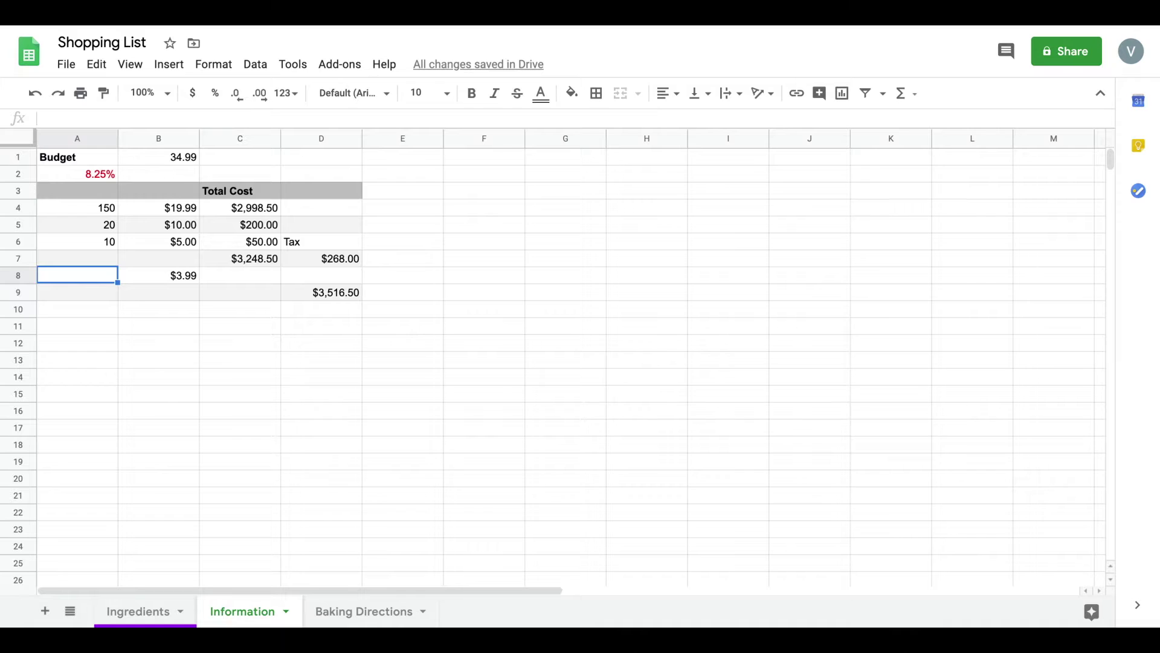
text(=)
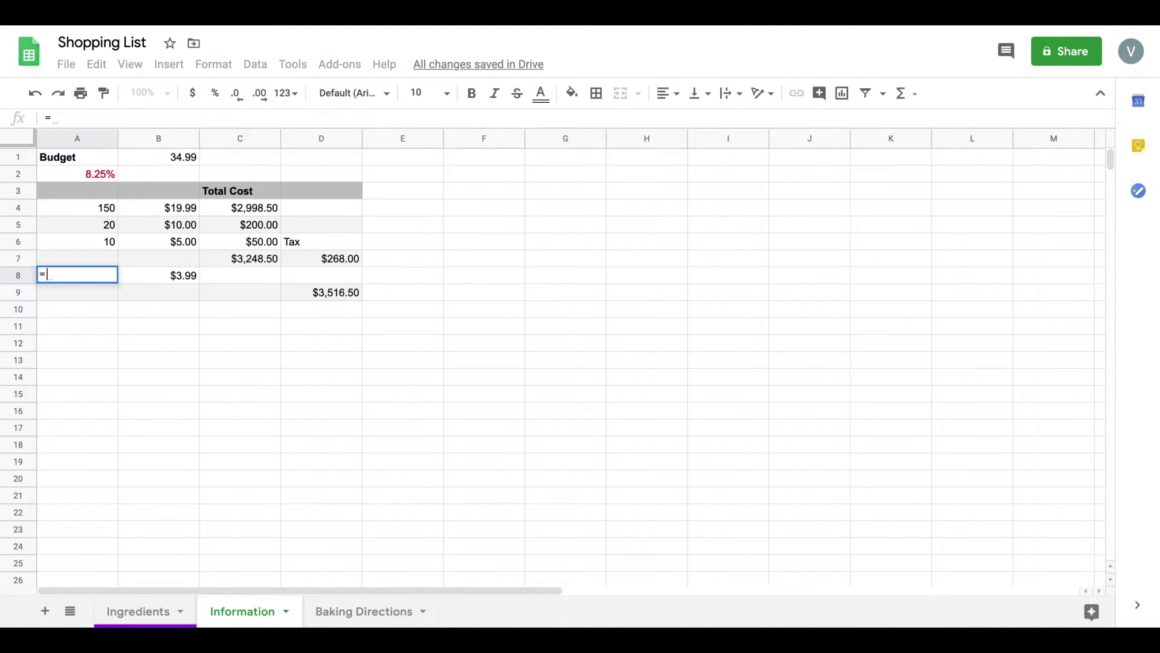
text(')
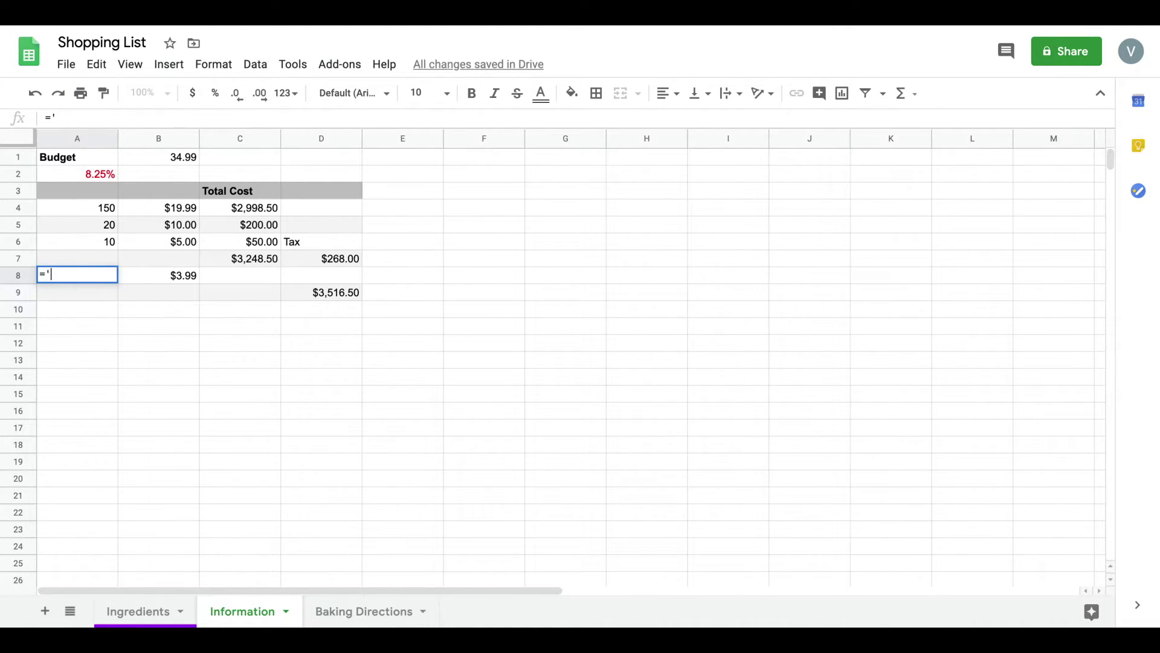
text(Ingredients')
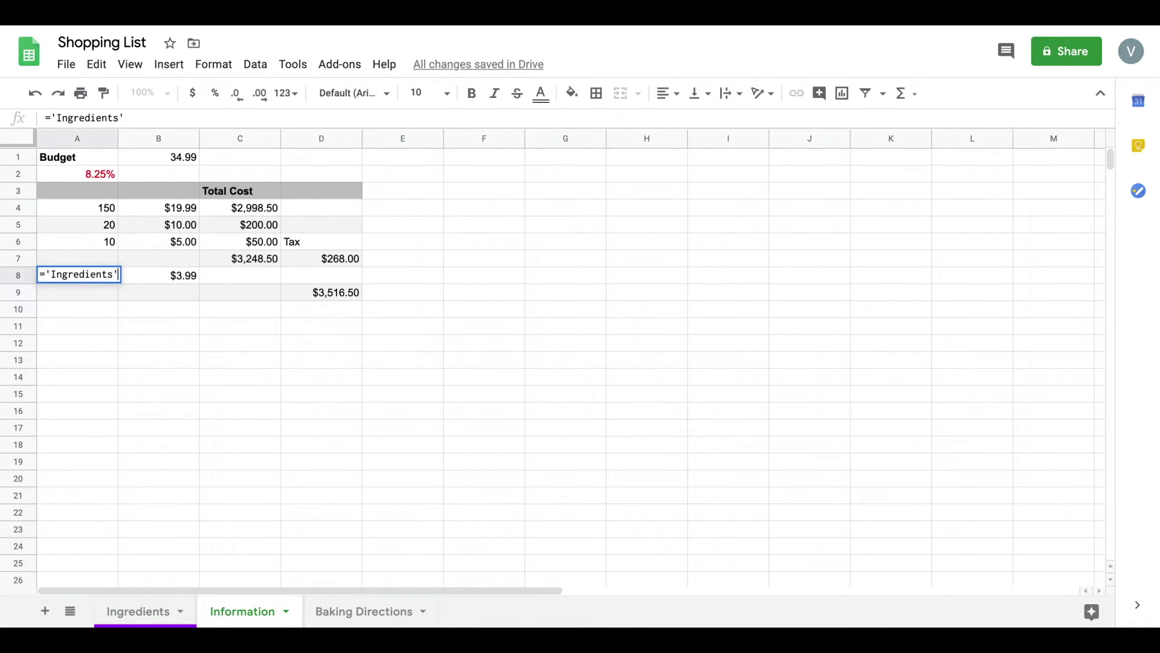
text(!B3)
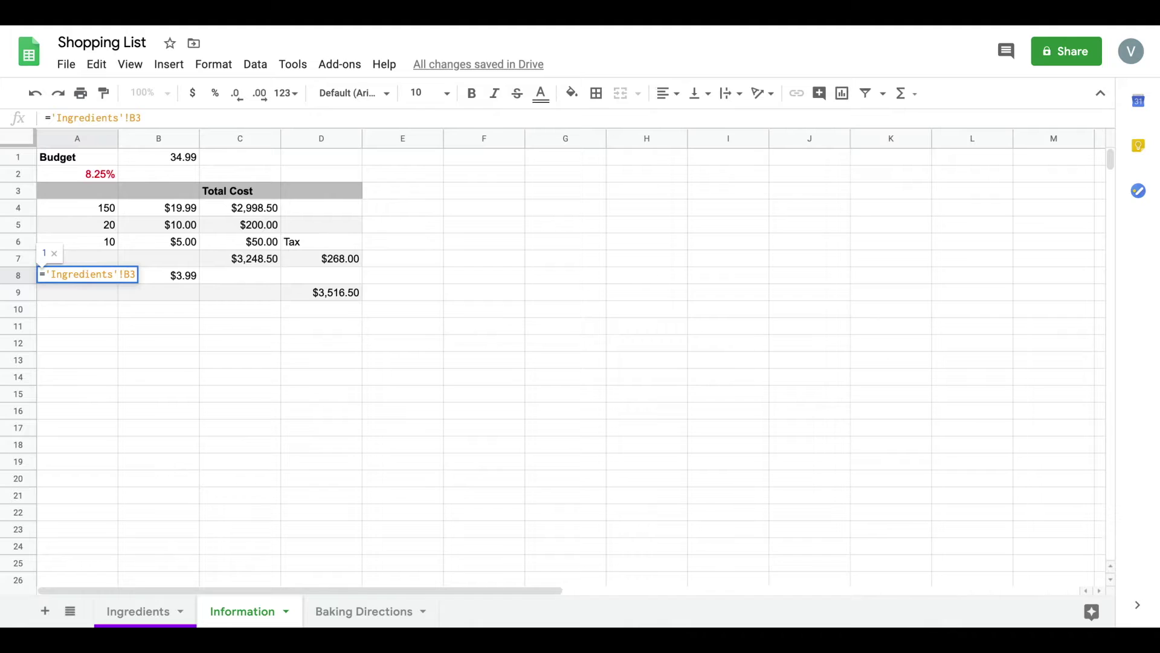
key(Return)
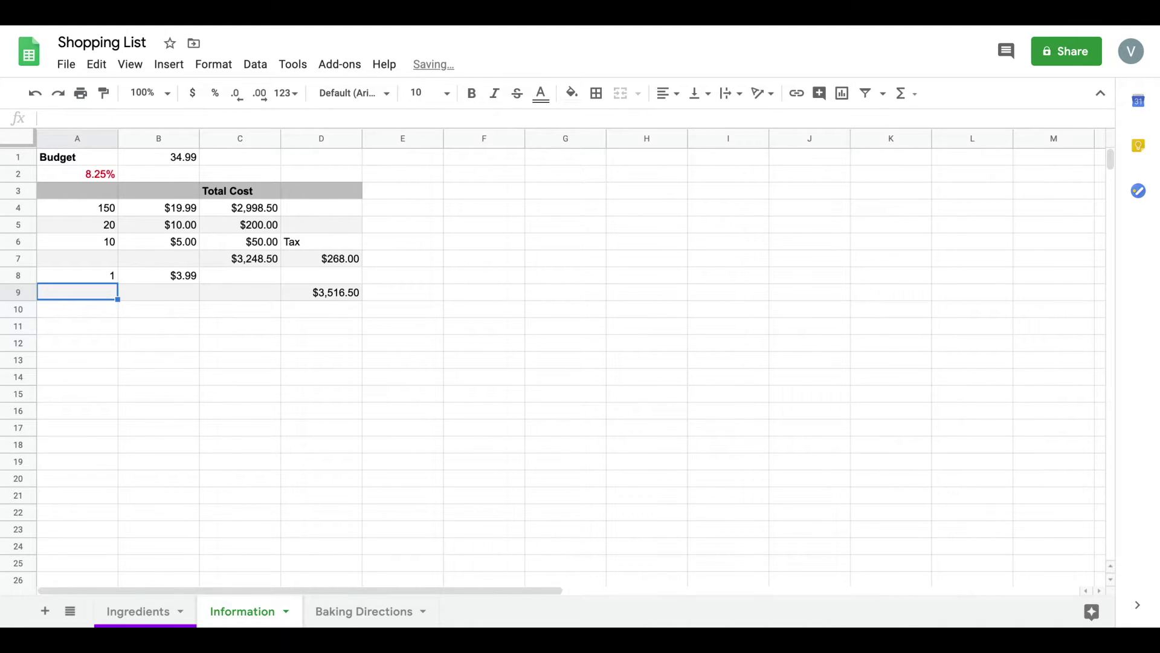
click(90, 273)
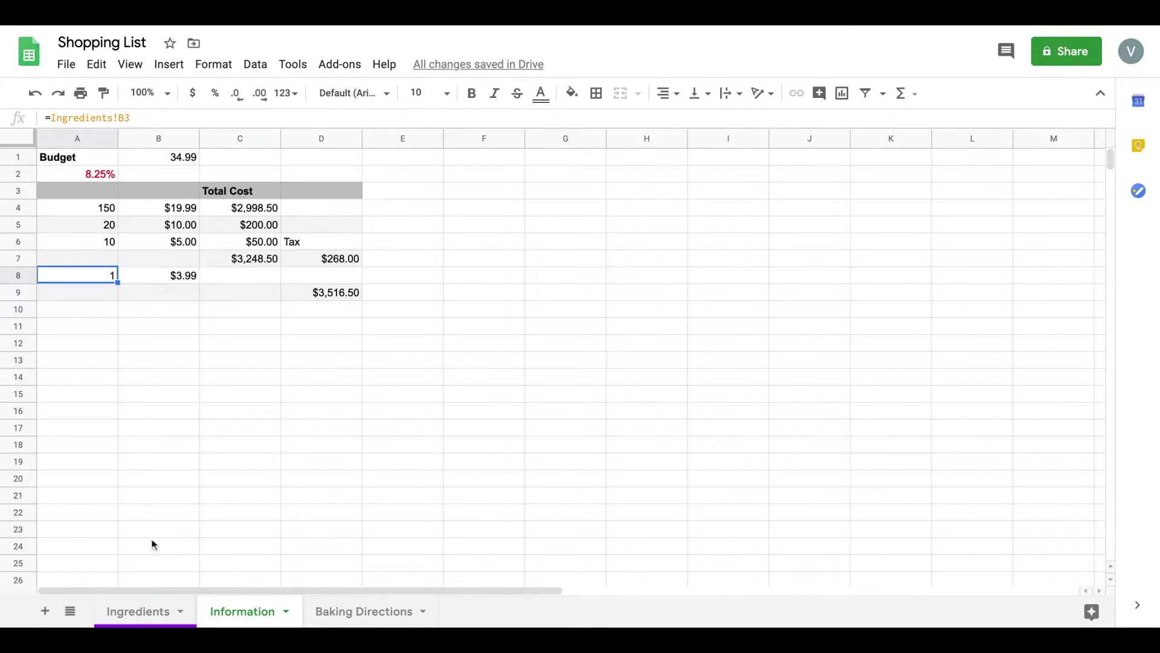
Set the Ketchup quantity in cell B3 of the Ingredients sheet to 4, and return to the Information sheet
click(140, 610)
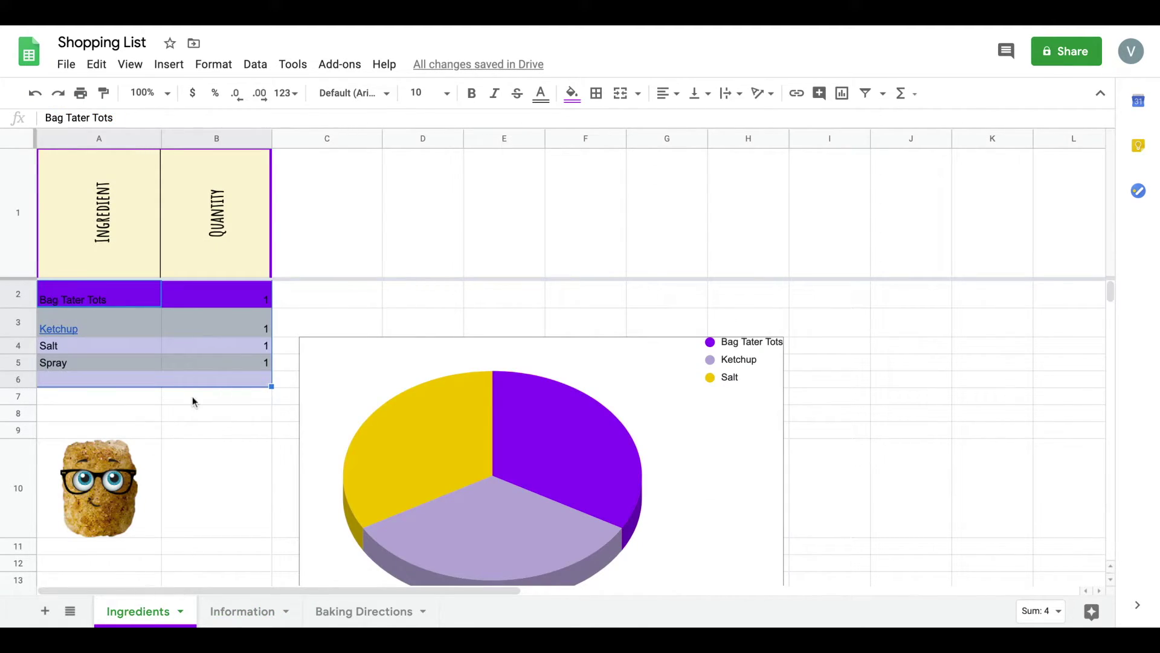
click(249, 331)
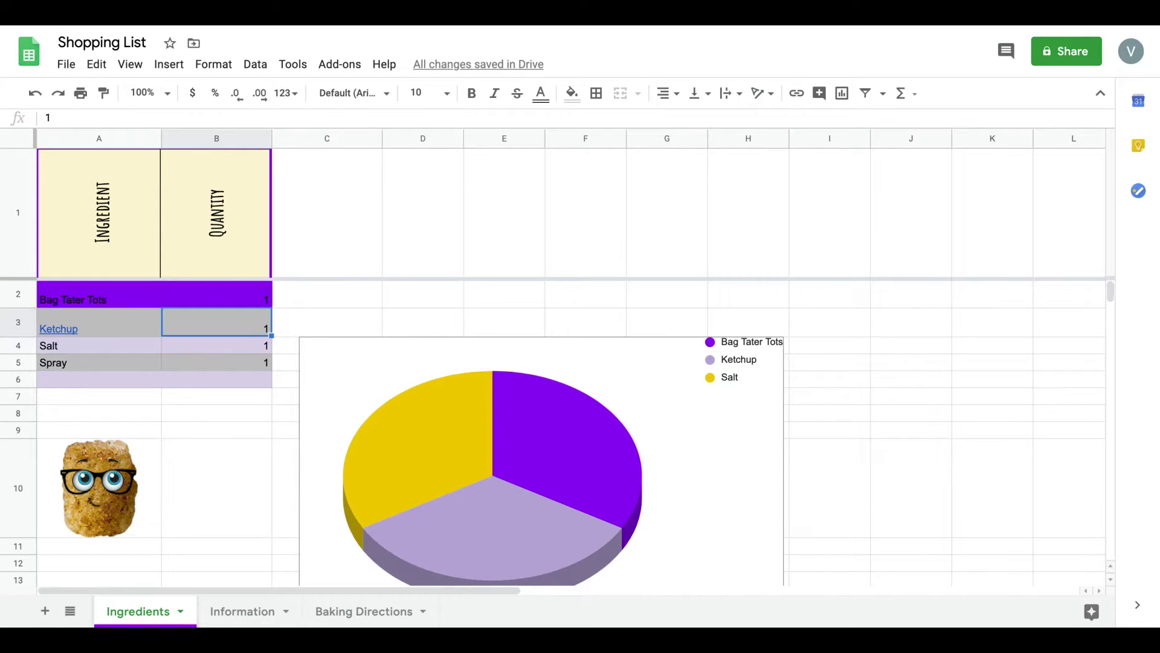
text(4)
key(Return)
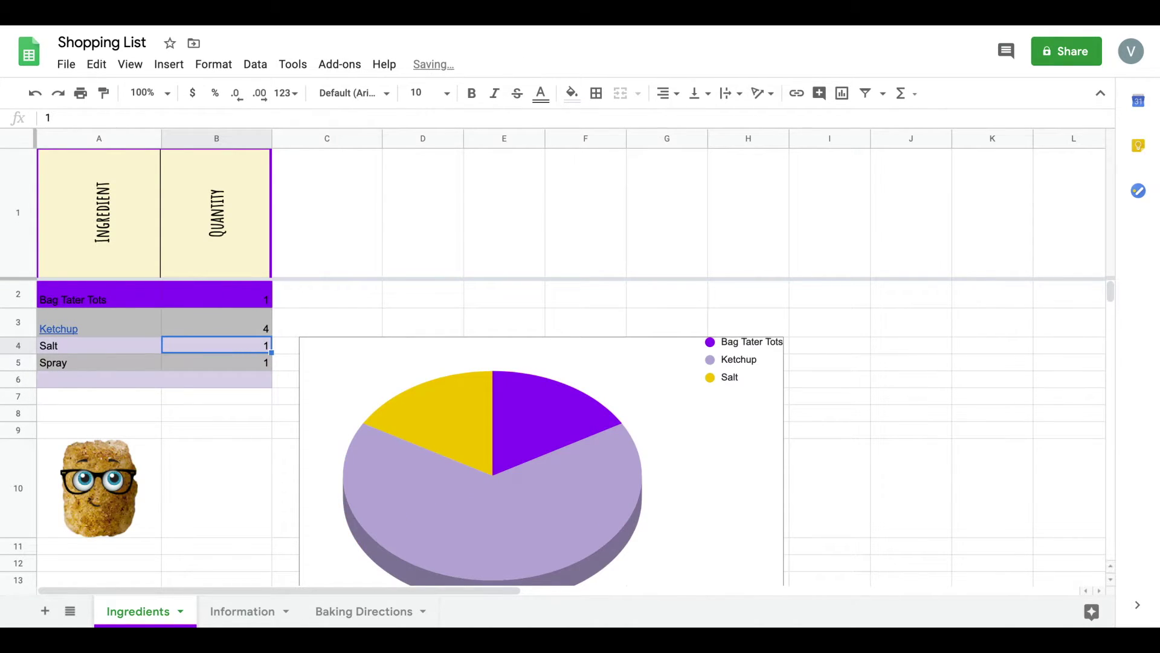
click(237, 612)
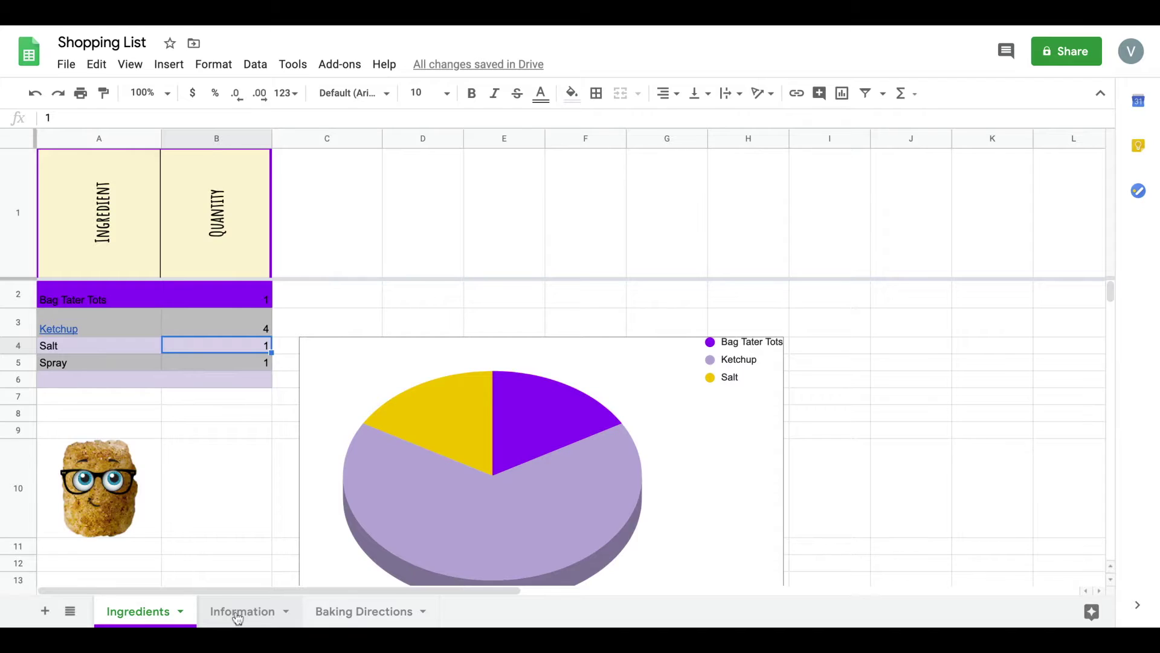
click(164, 609)
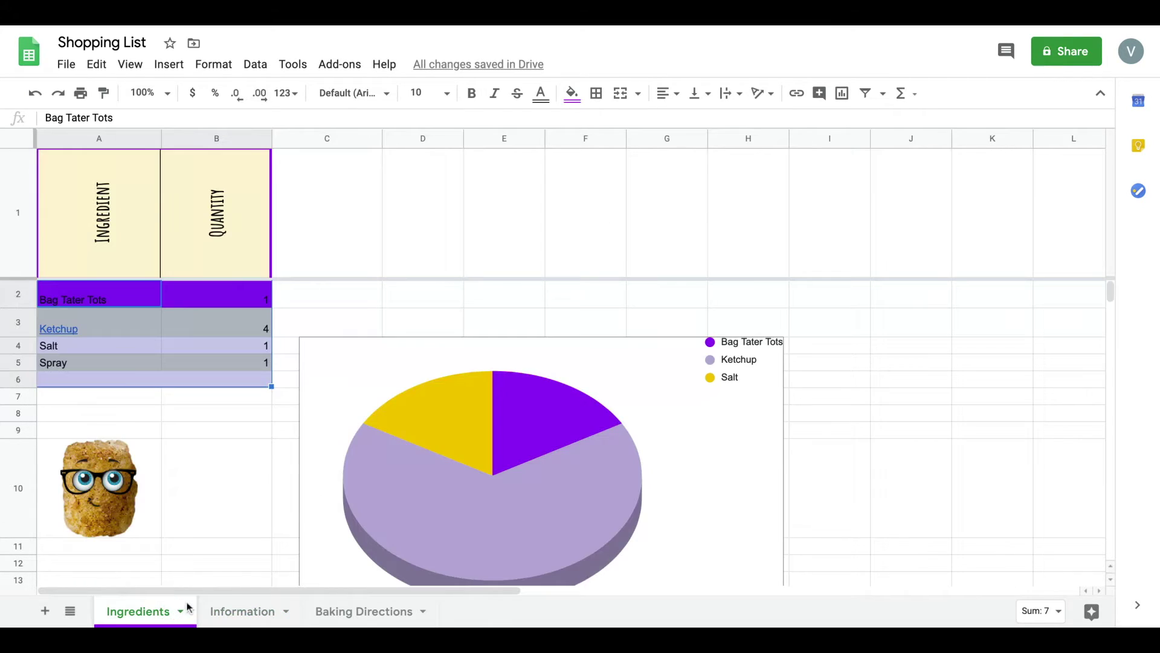
click(243, 612)
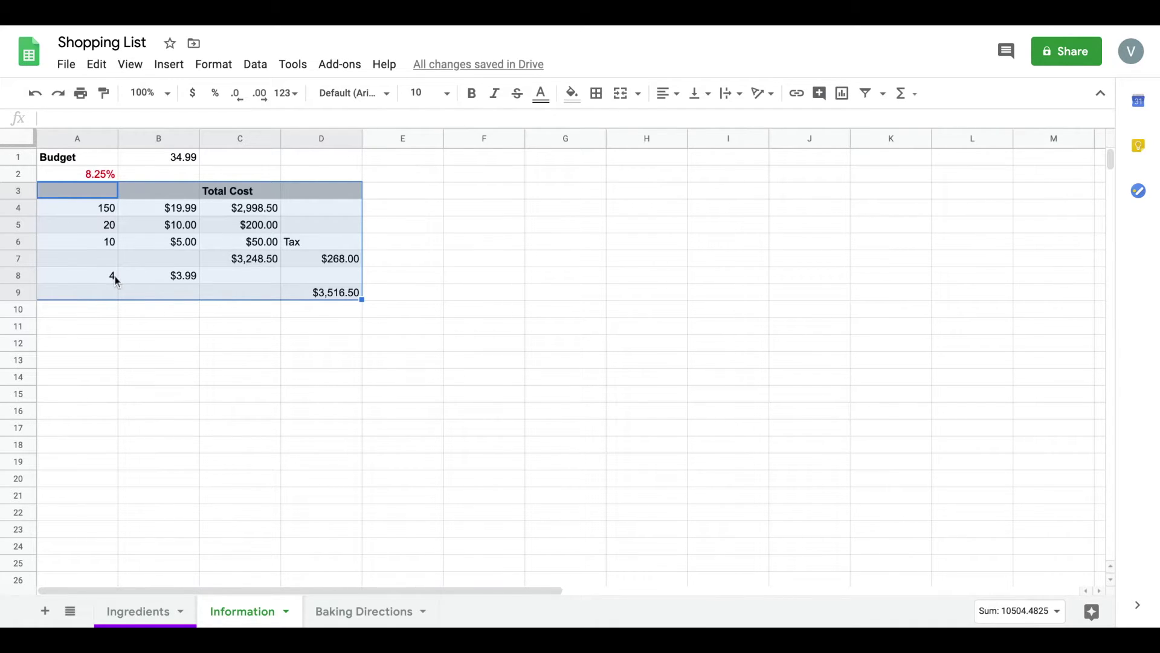
Clear the grand total from cell D9
click(181, 294)
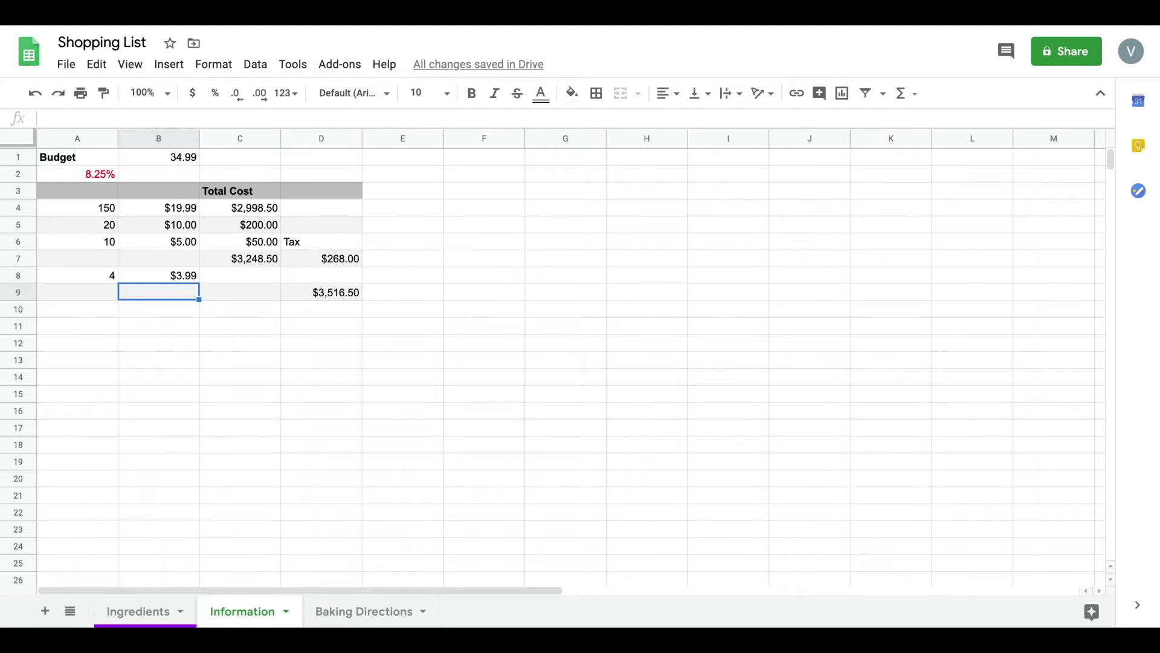
click(331, 296)
key(Delete)
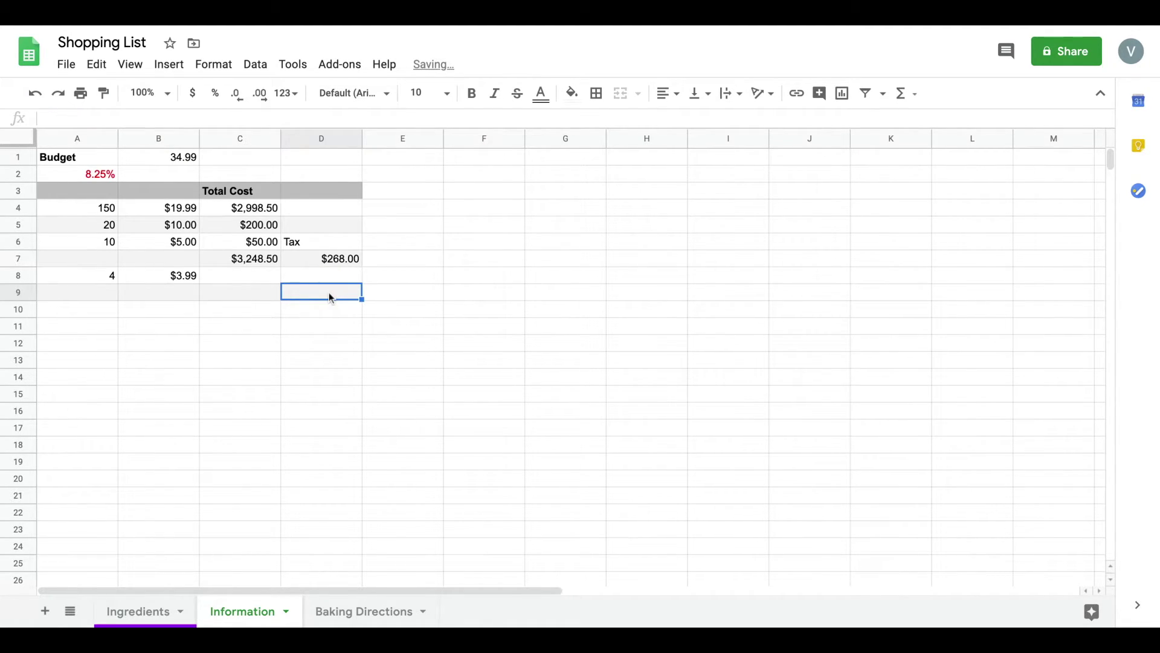
Try to fill the tax formula from D7 down into D8, and clear the copied formula
click(340, 262)
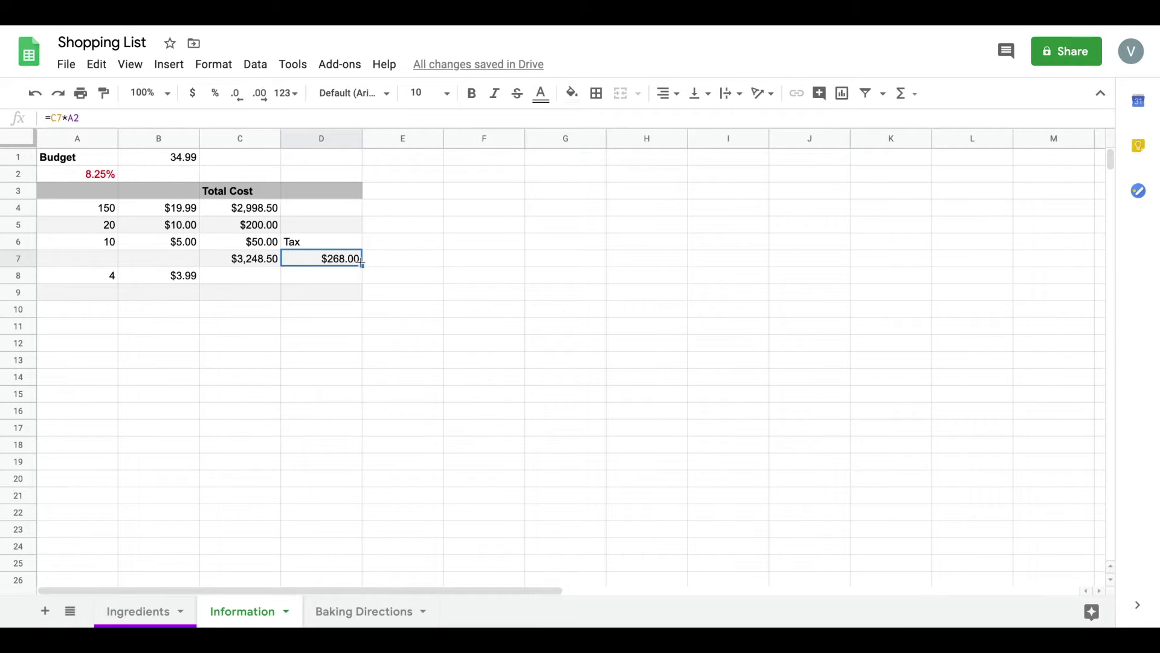
drag(362, 265, 360, 278)
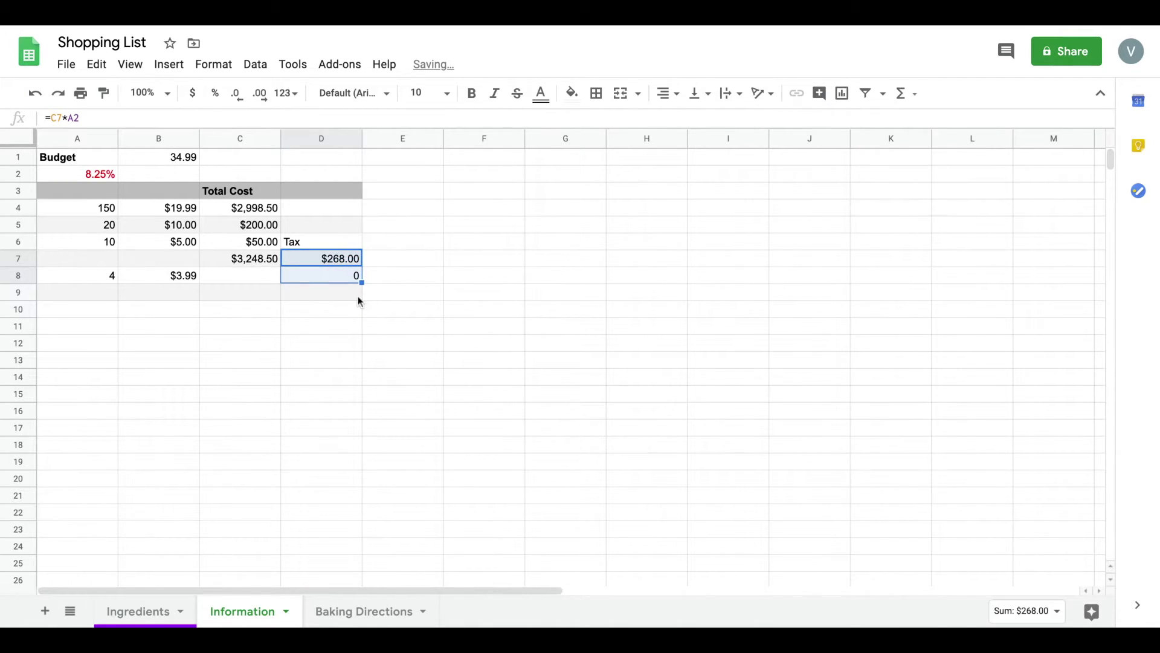
click(344, 309)
click(344, 280)
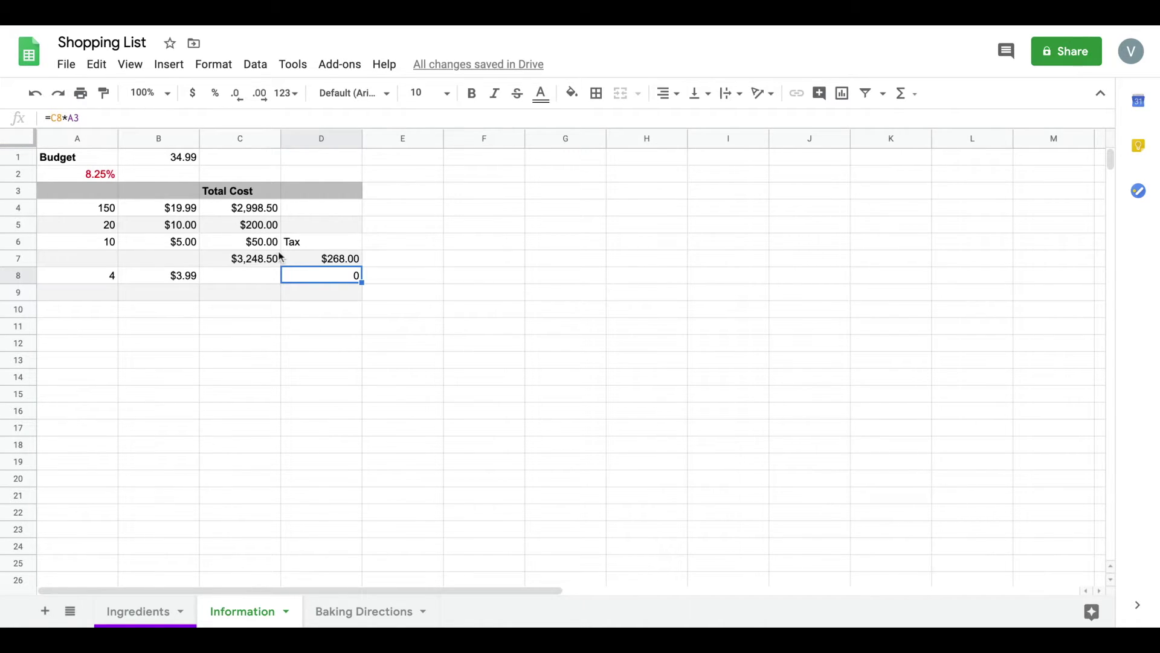
click(324, 263)
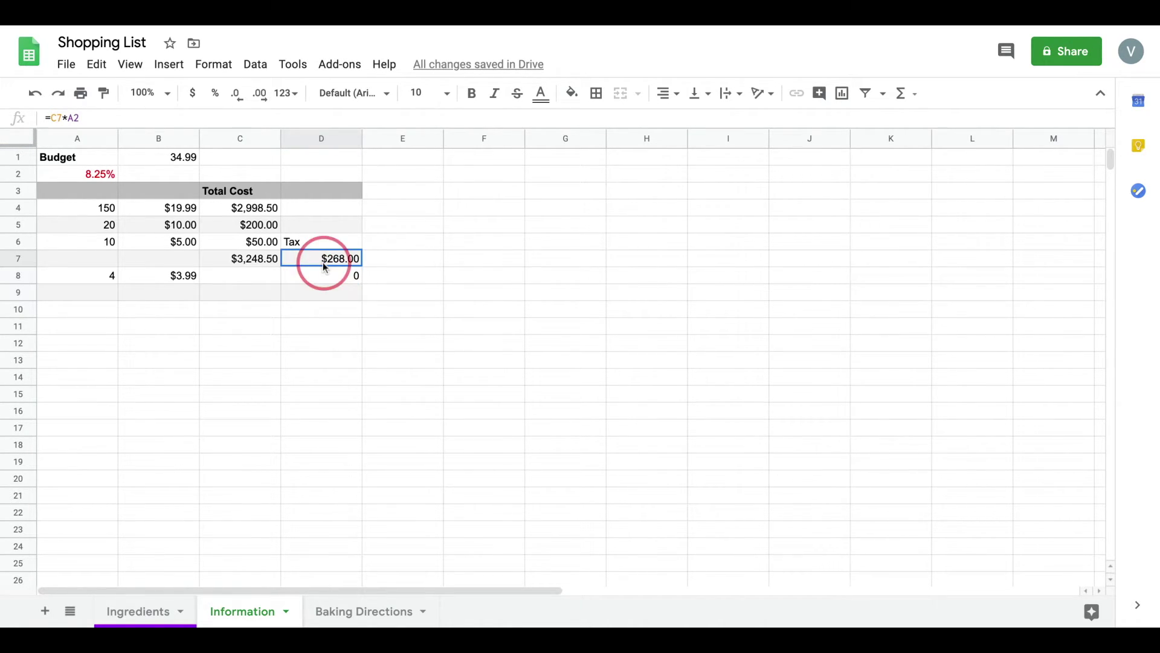
click(325, 273)
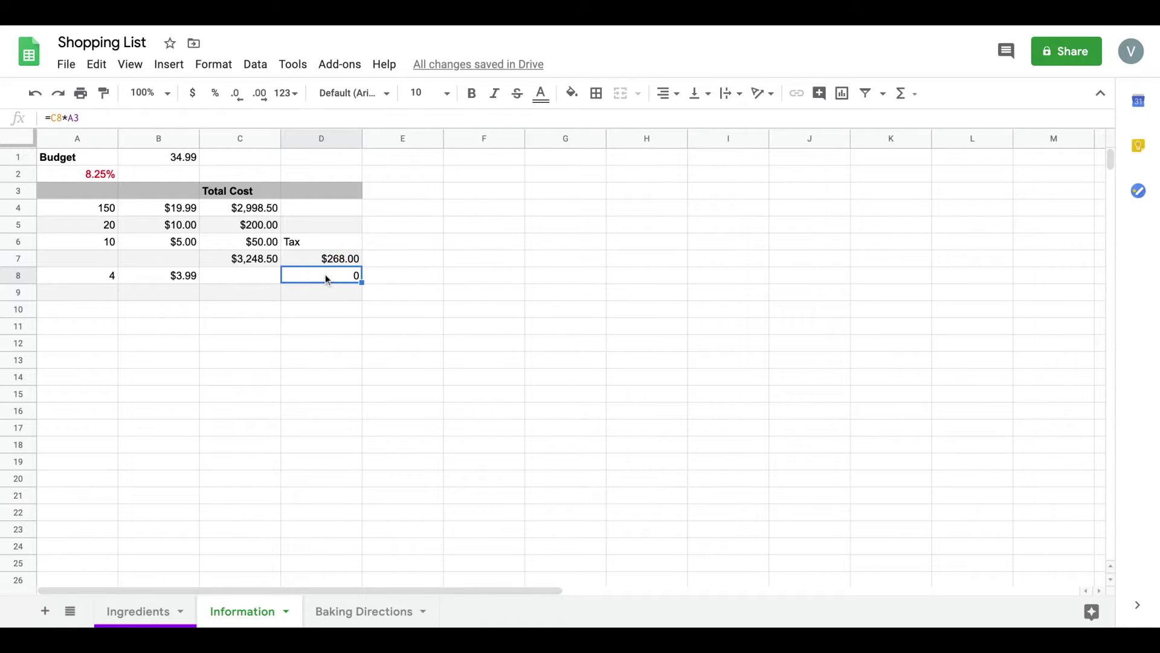
click(324, 261)
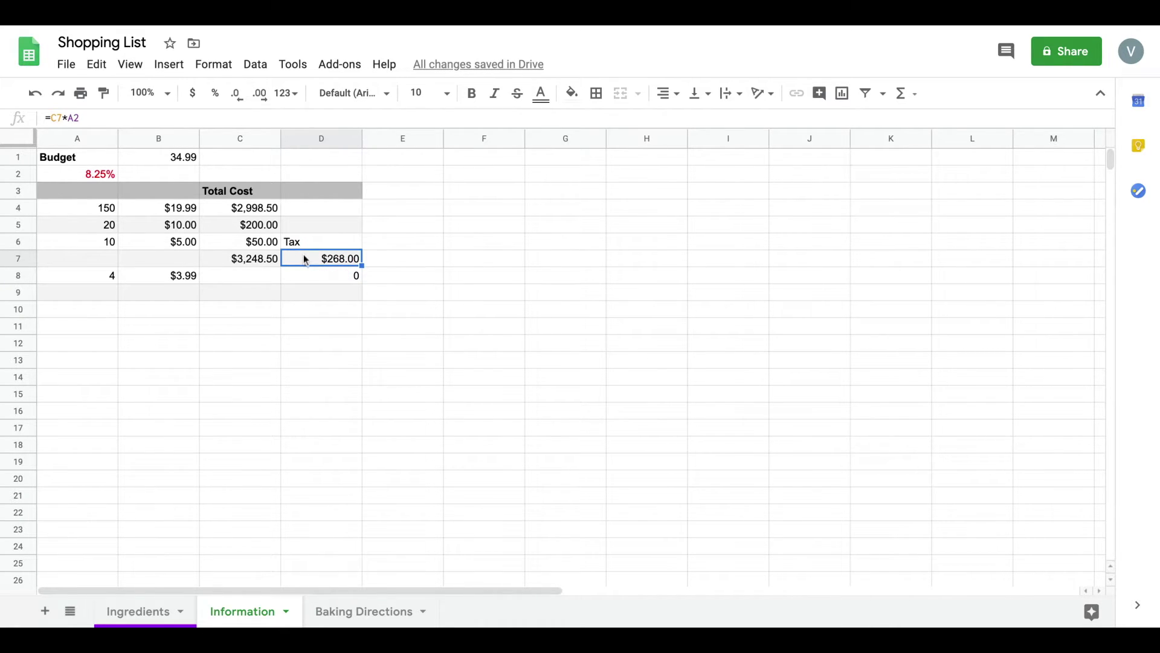
click(345, 277)
key(Delete)
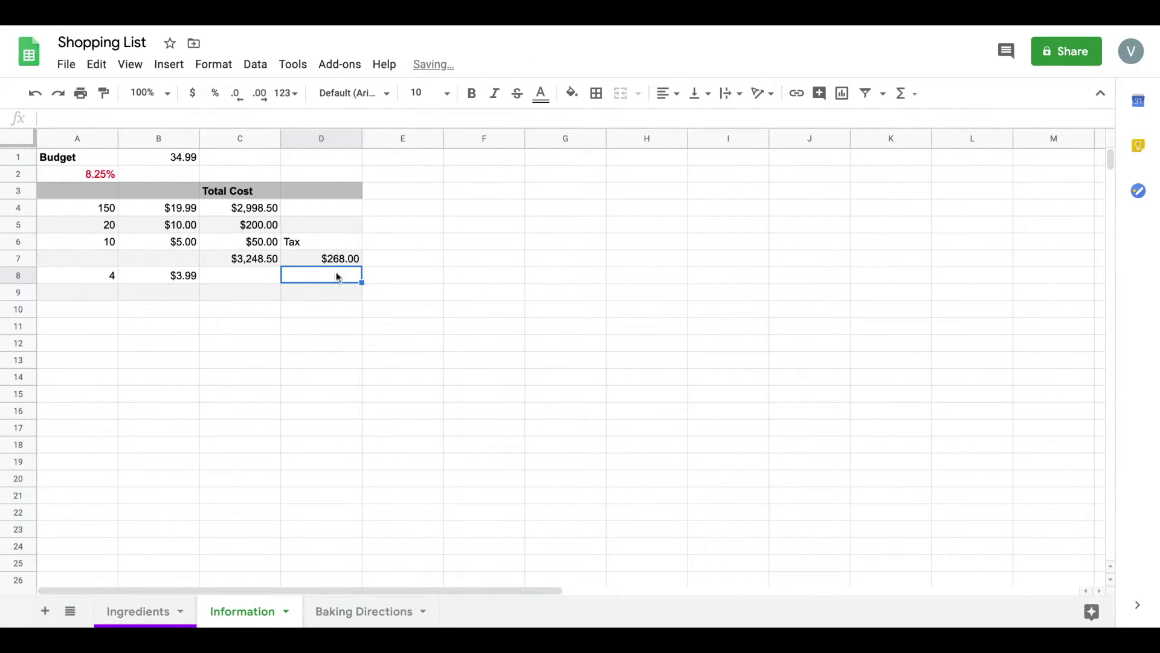
Lock the row of the tax rate reference in cell D7 so the formula reads =C7*A$2
click(351, 261)
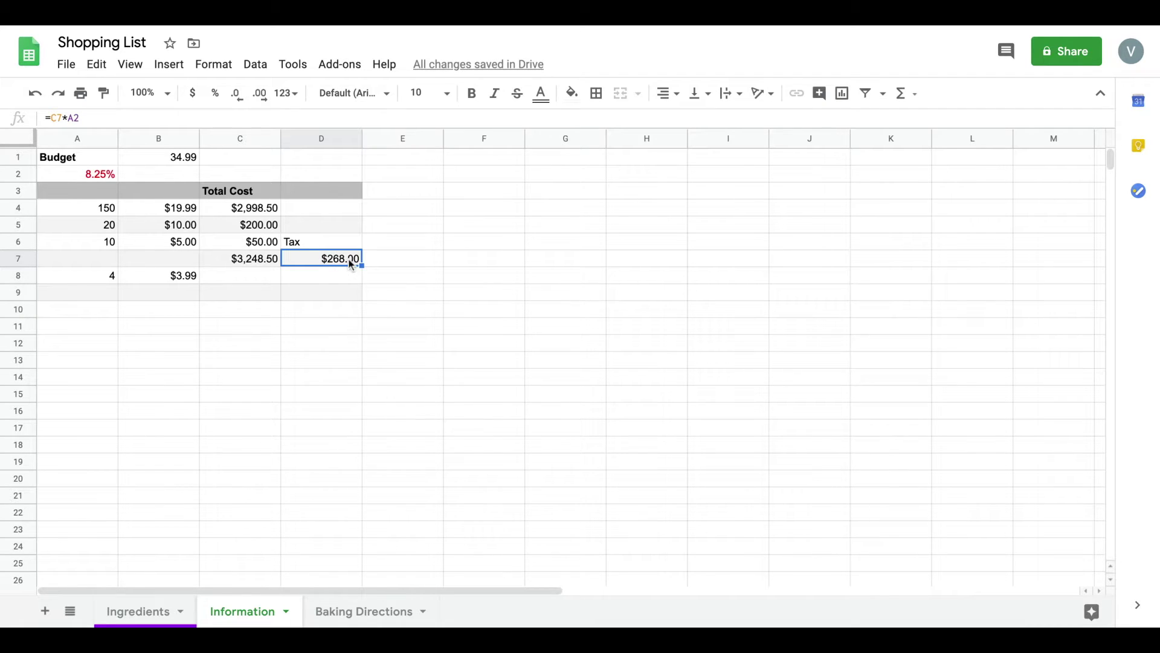
click(76, 118)
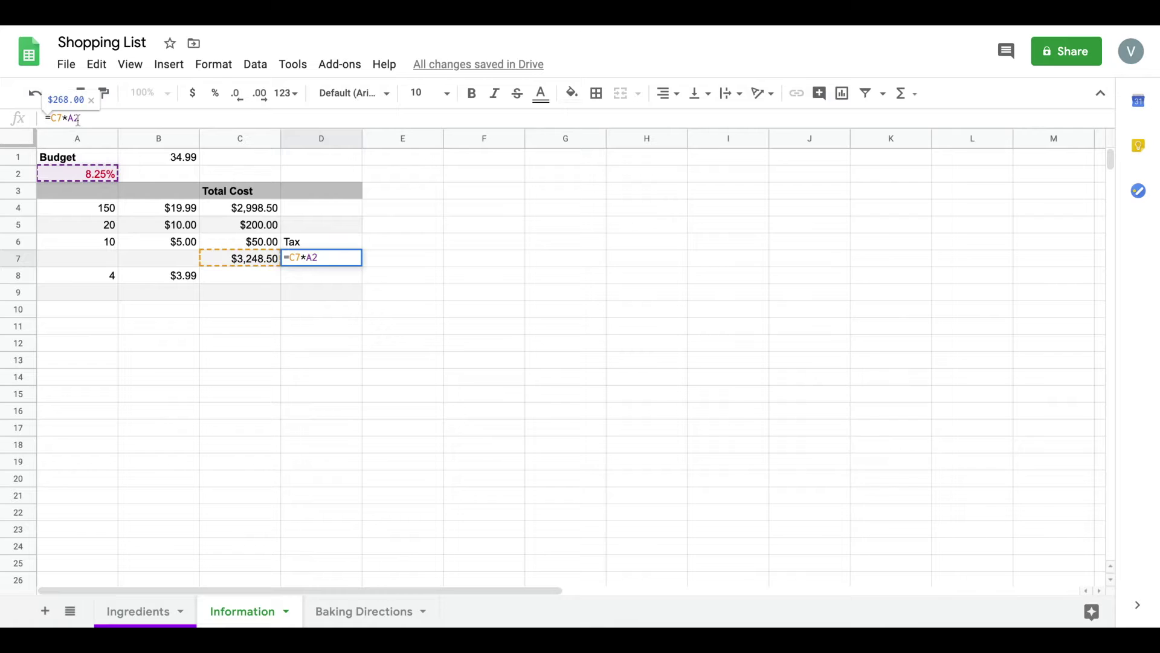
text($)
key(Return)
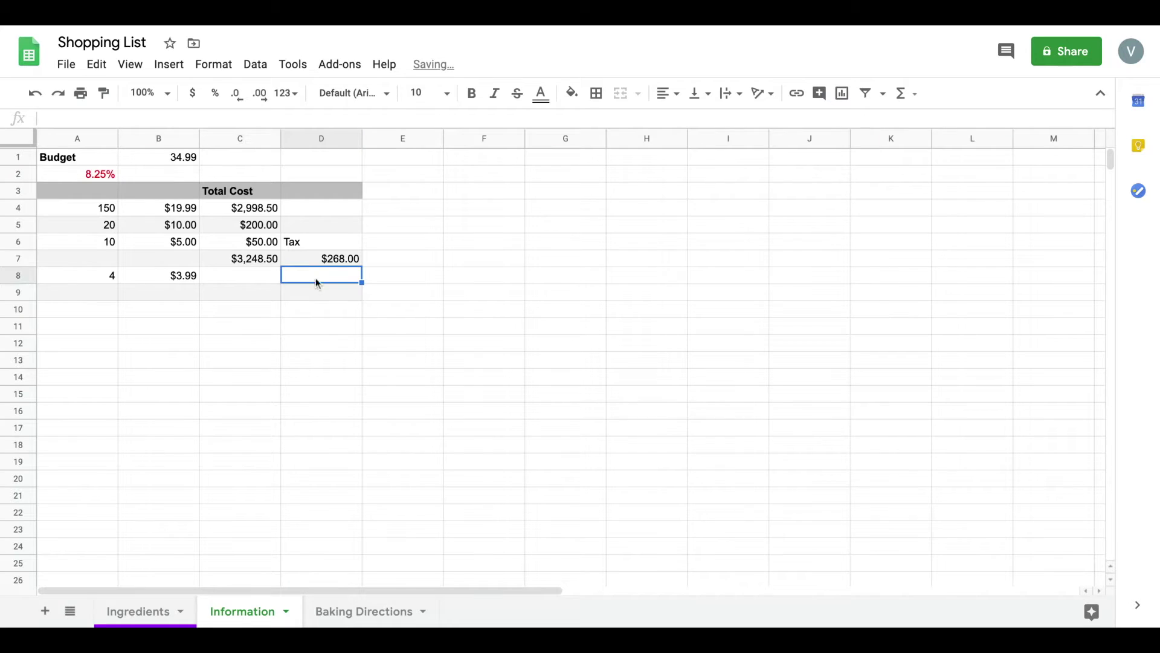
Fill the tax formula with the locked row from D7 down into D8
click(331, 259)
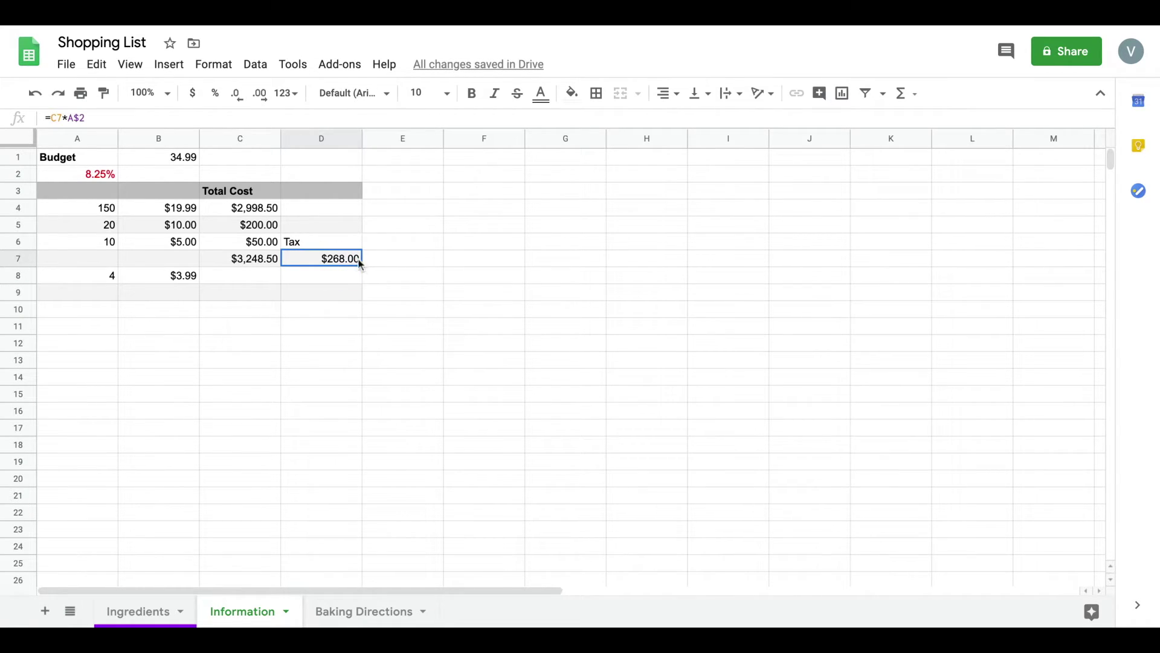
drag(358, 262, 357, 275)
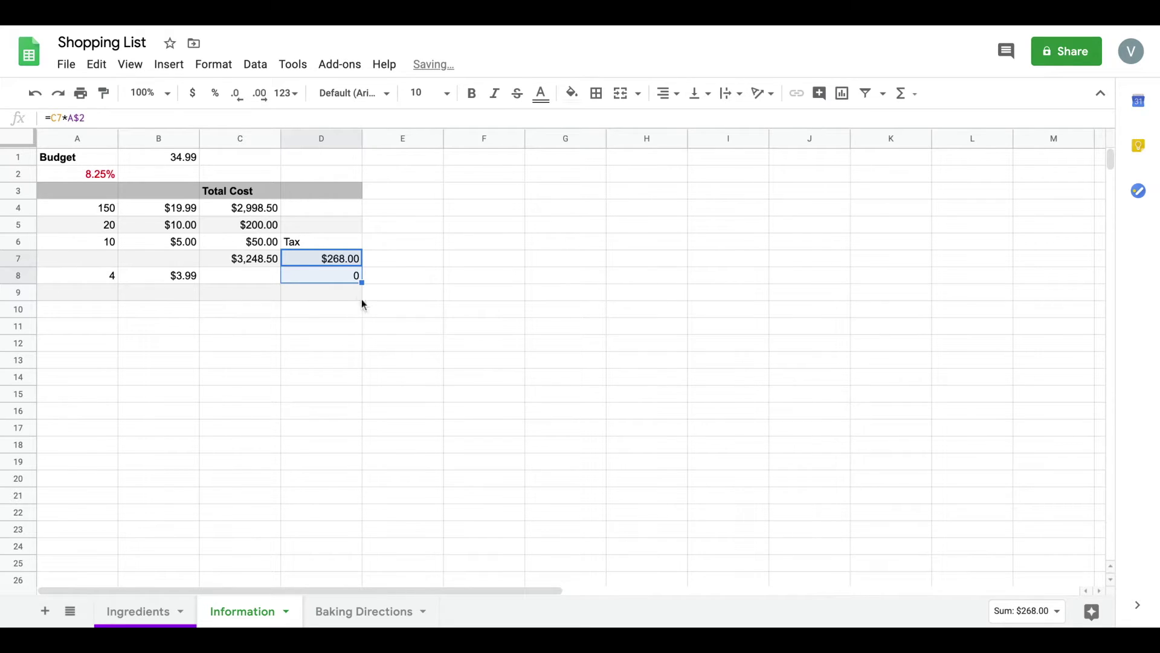
click(347, 280)
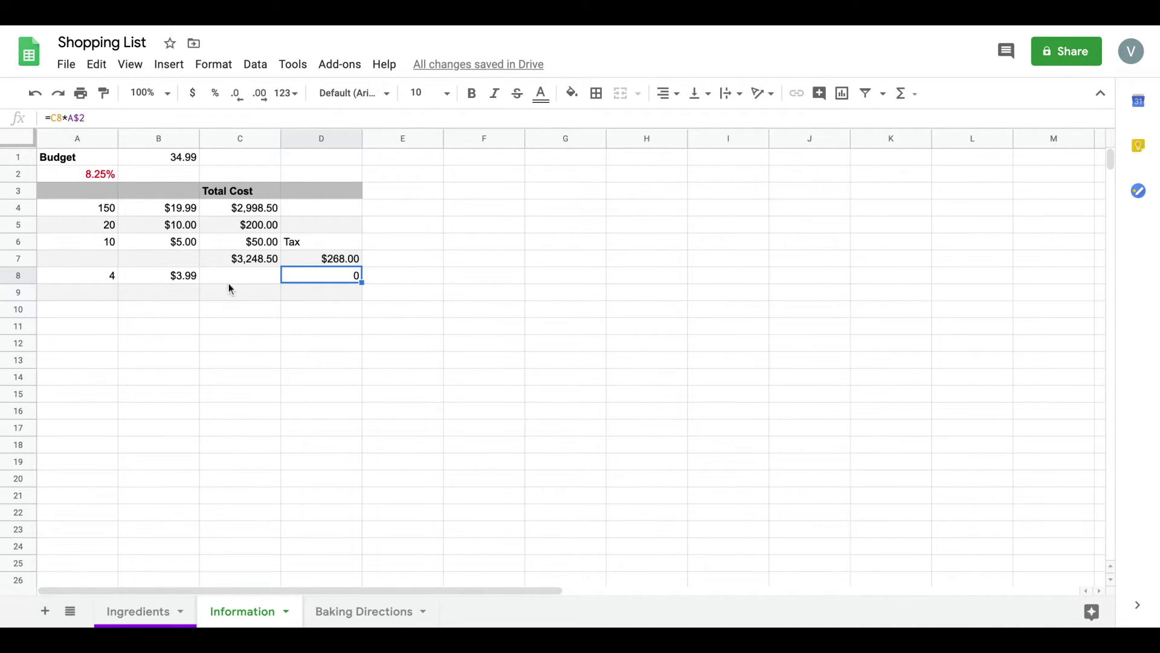
Copy the total cost formula from C6 into C8, and check the formulas in C8 and D8
click(251, 281)
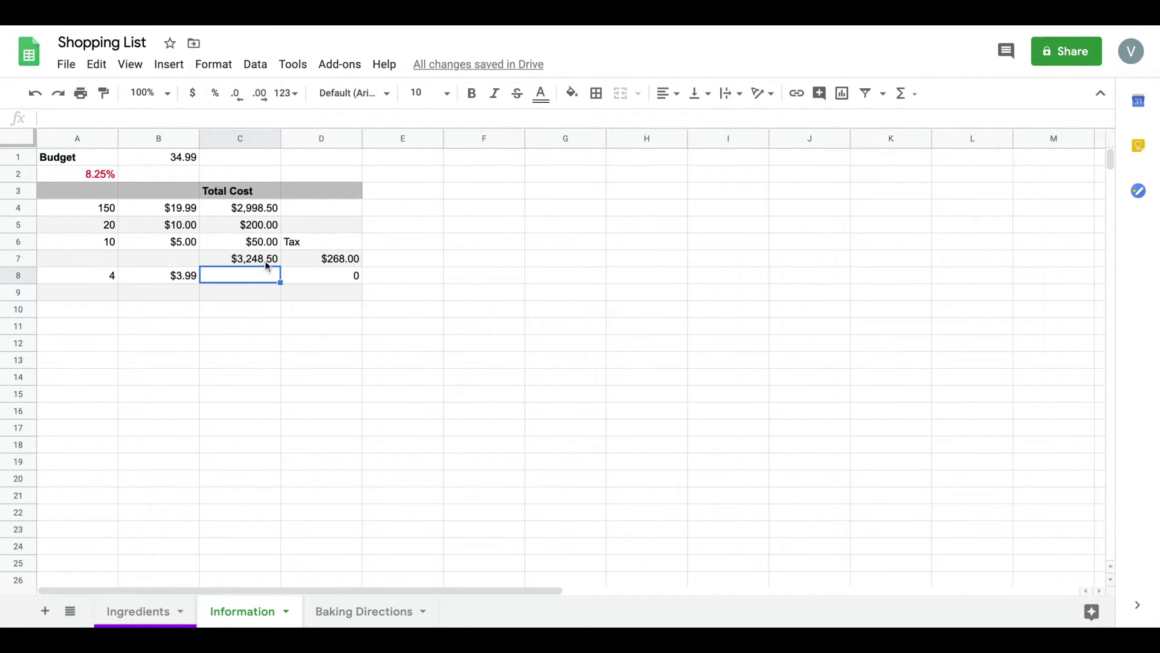
click(256, 281)
click(258, 245)
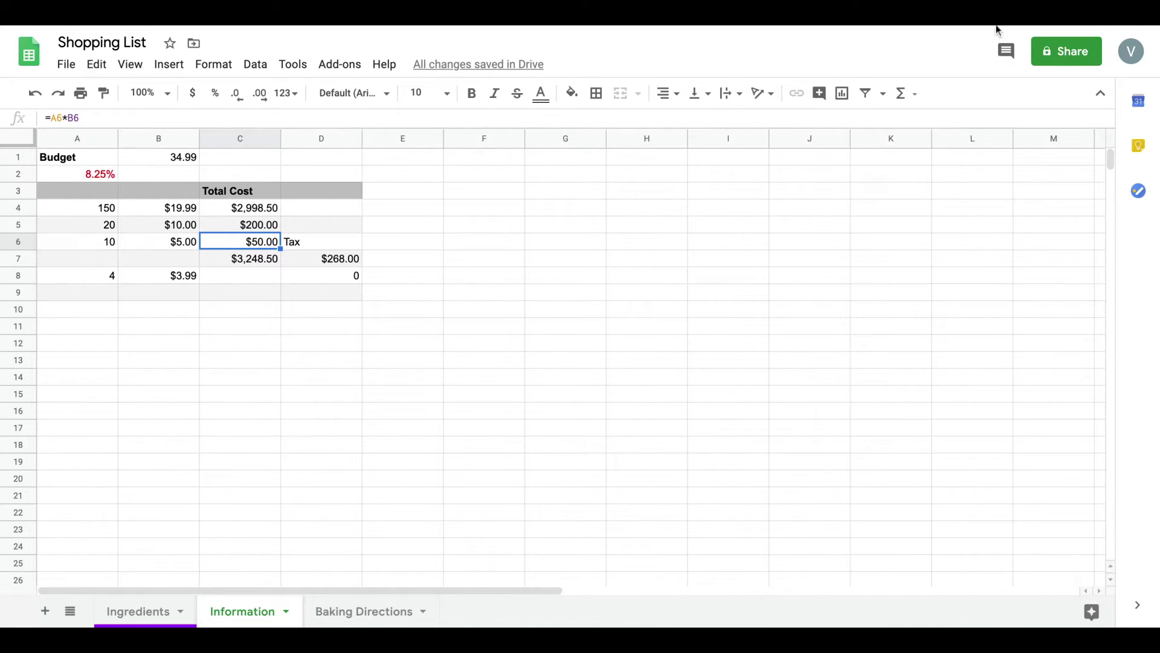
key(Down)
key(Down)
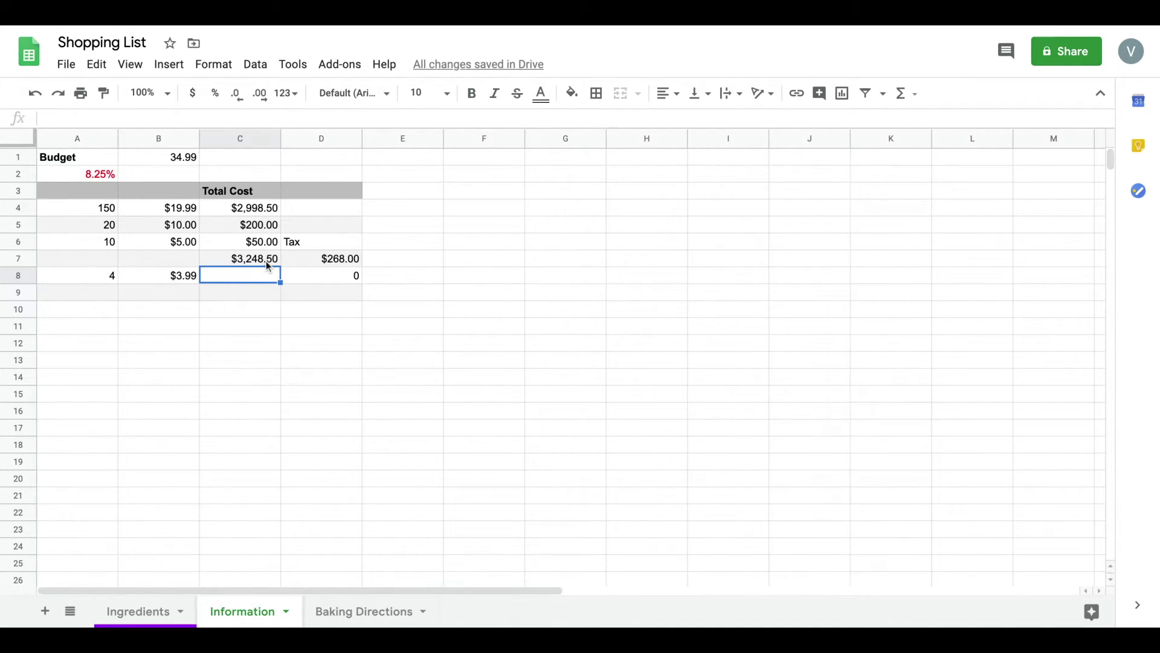
click(270, 245)
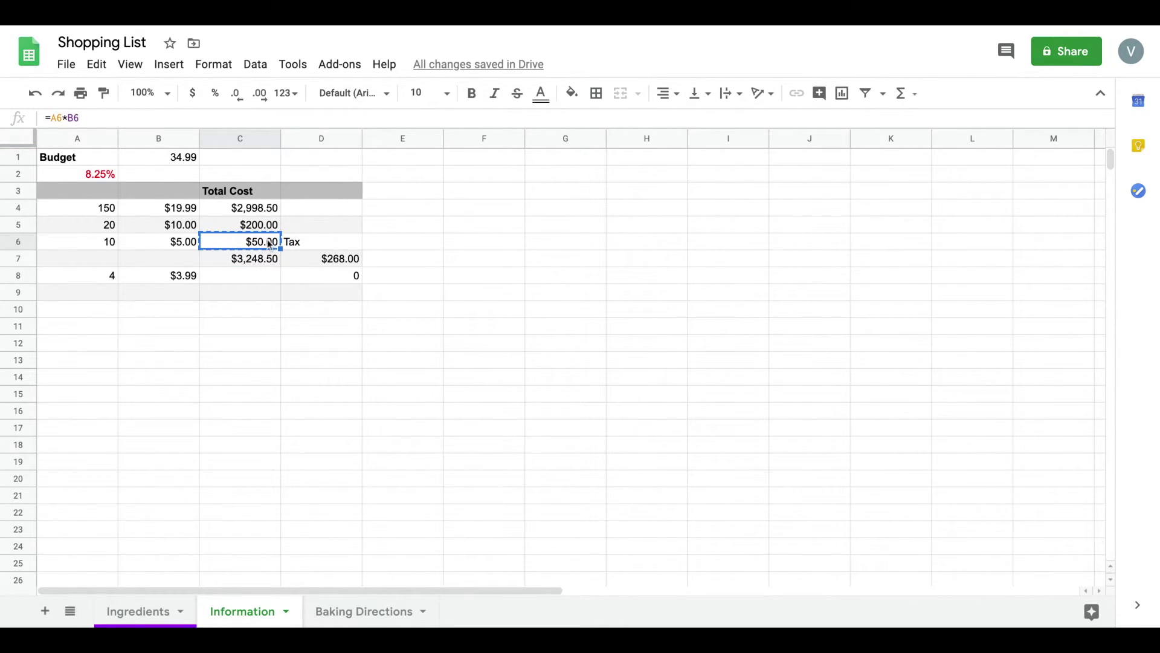
click(264, 277)
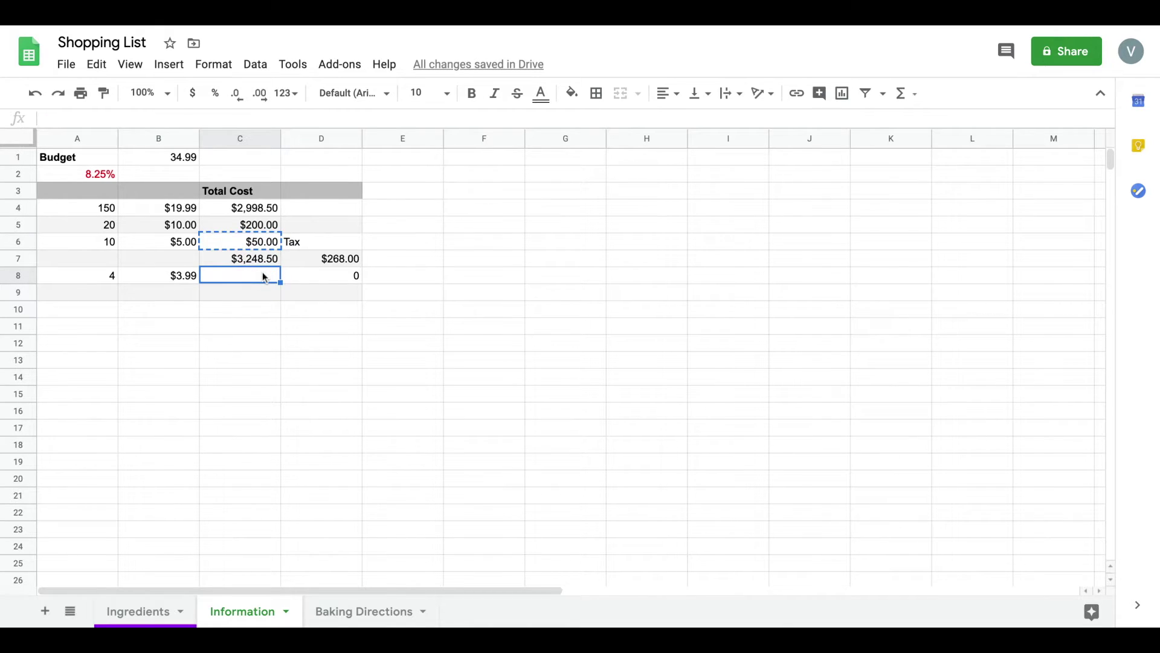
text($15.96)
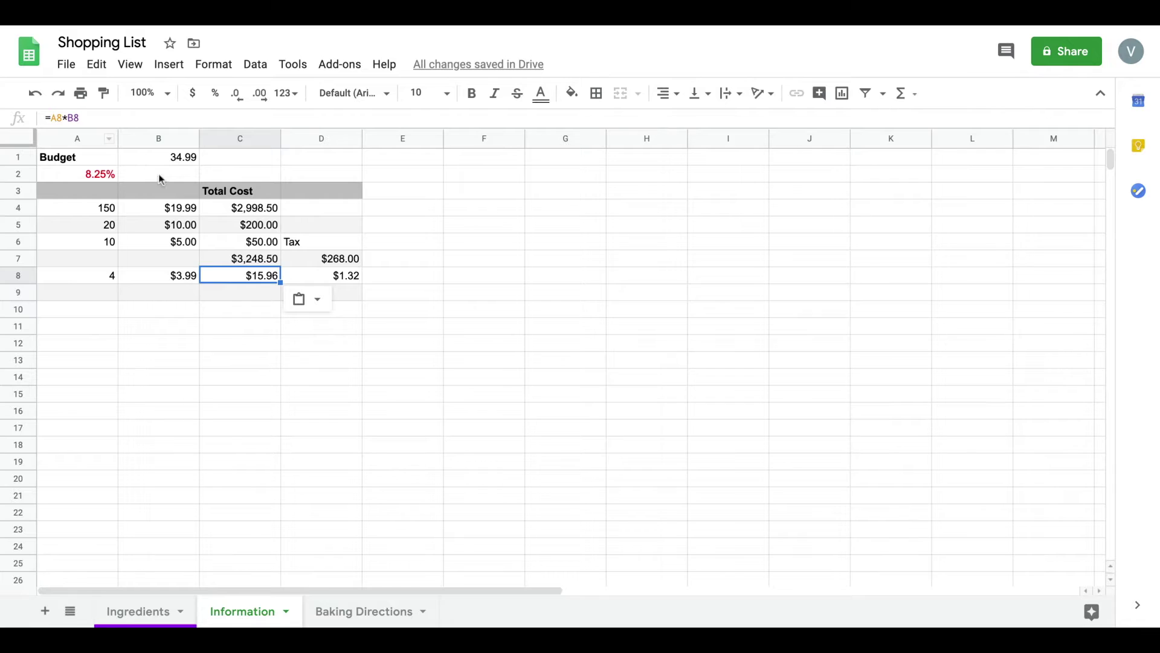
click(228, 281)
click(333, 282)
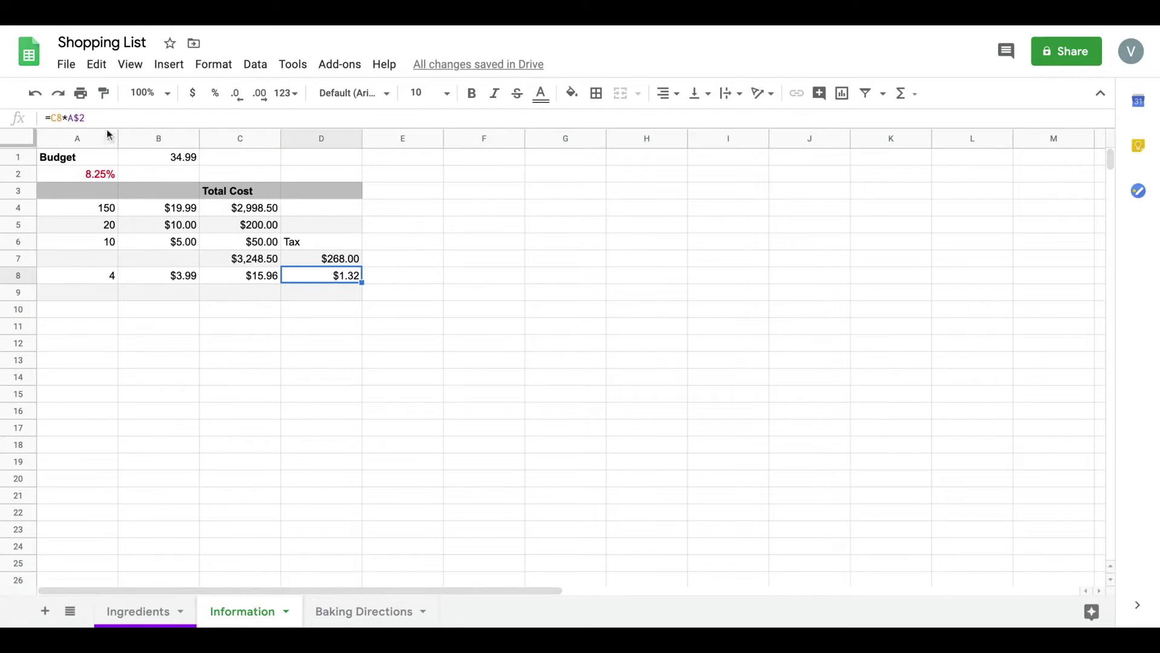
Total the tax amounts in D7:D8 with a SUM formula in cell D9 of the Information sheet
click(345, 266)
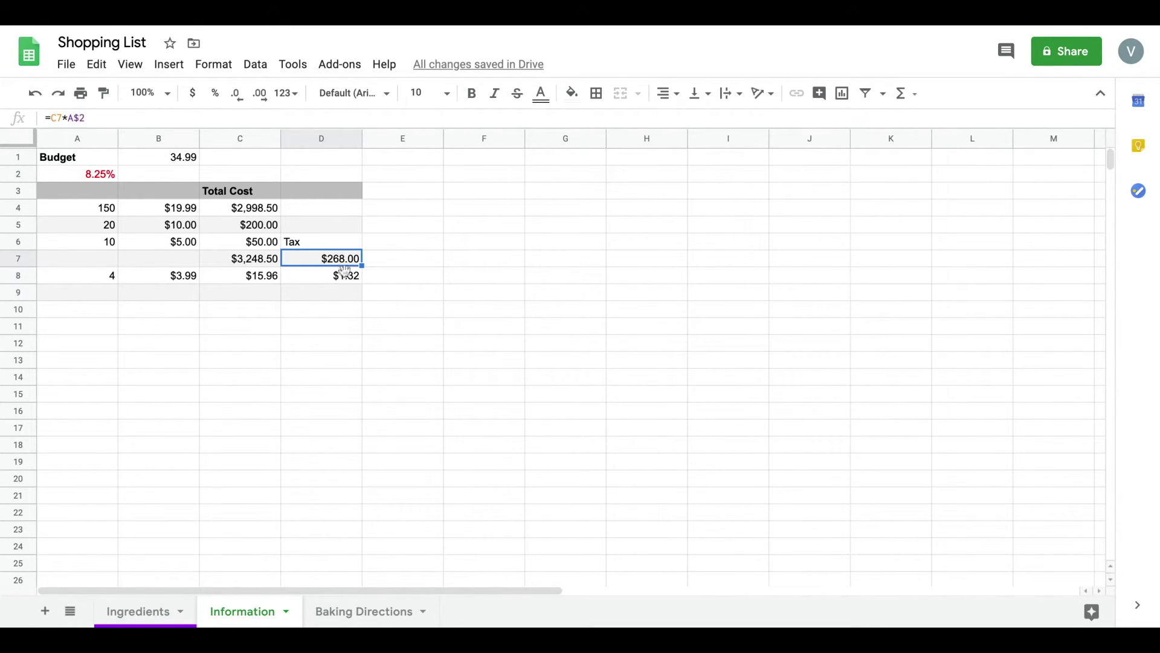
shift+click(348, 279)
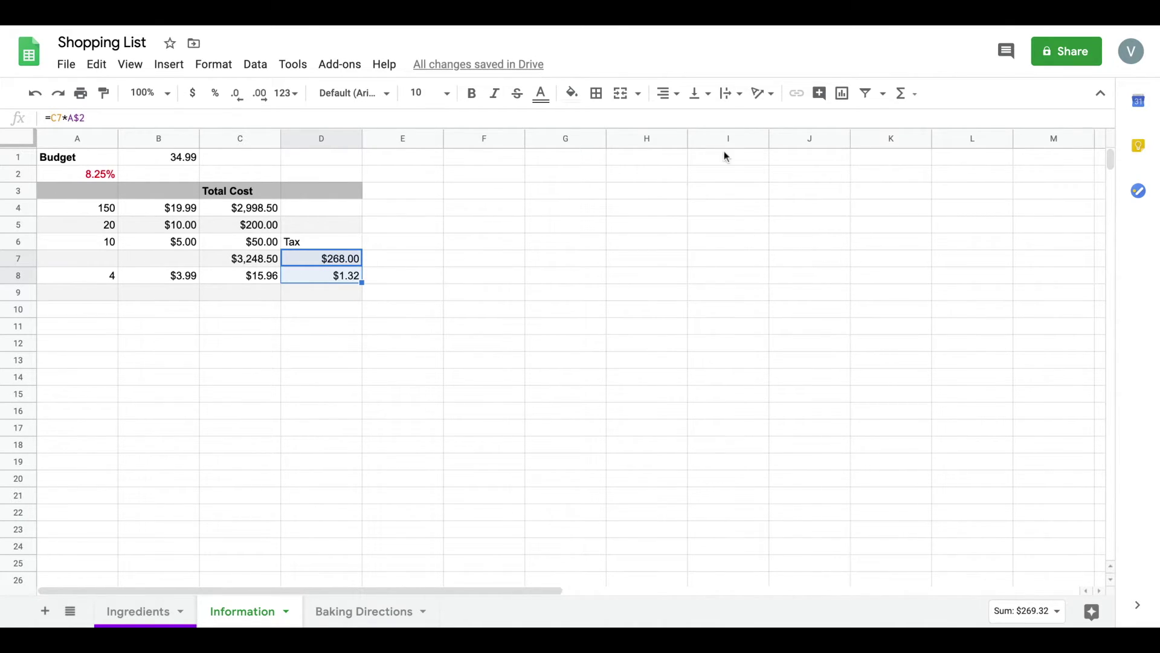
click(904, 103)
click(913, 122)
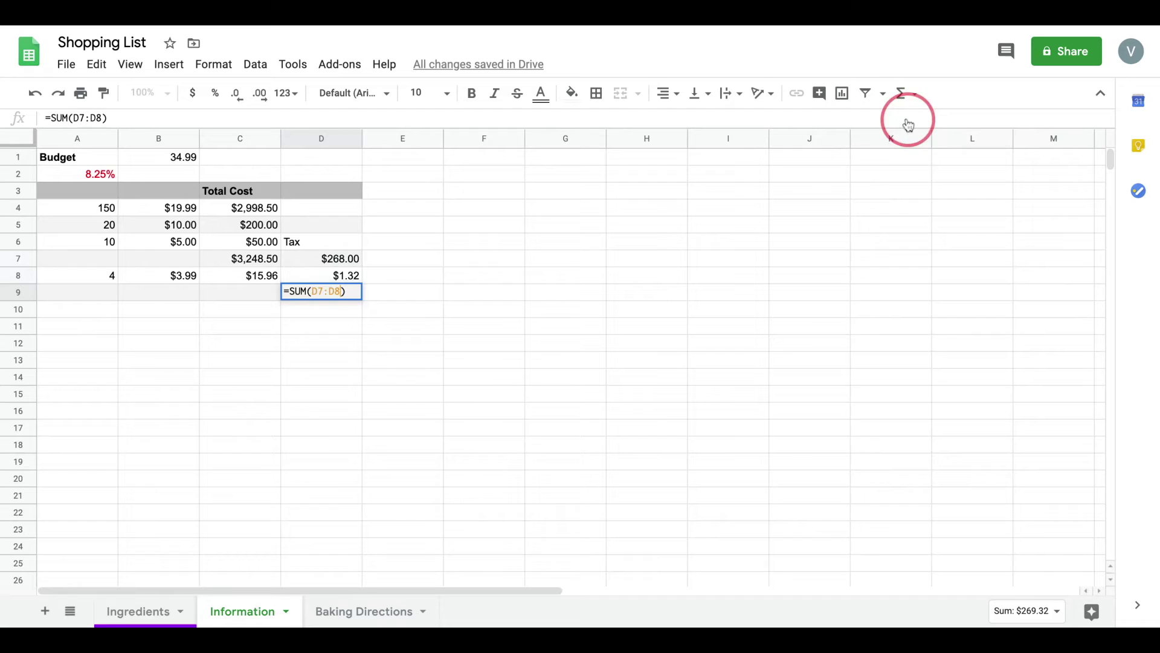
key(Return)
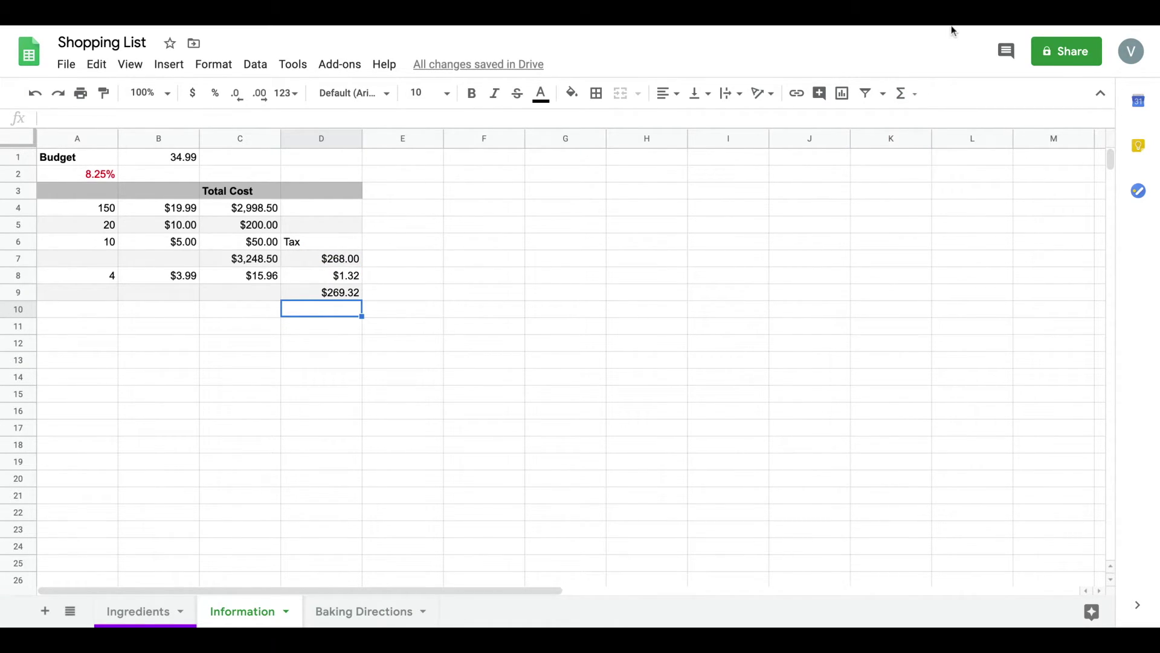
key(Up)
key(Left)
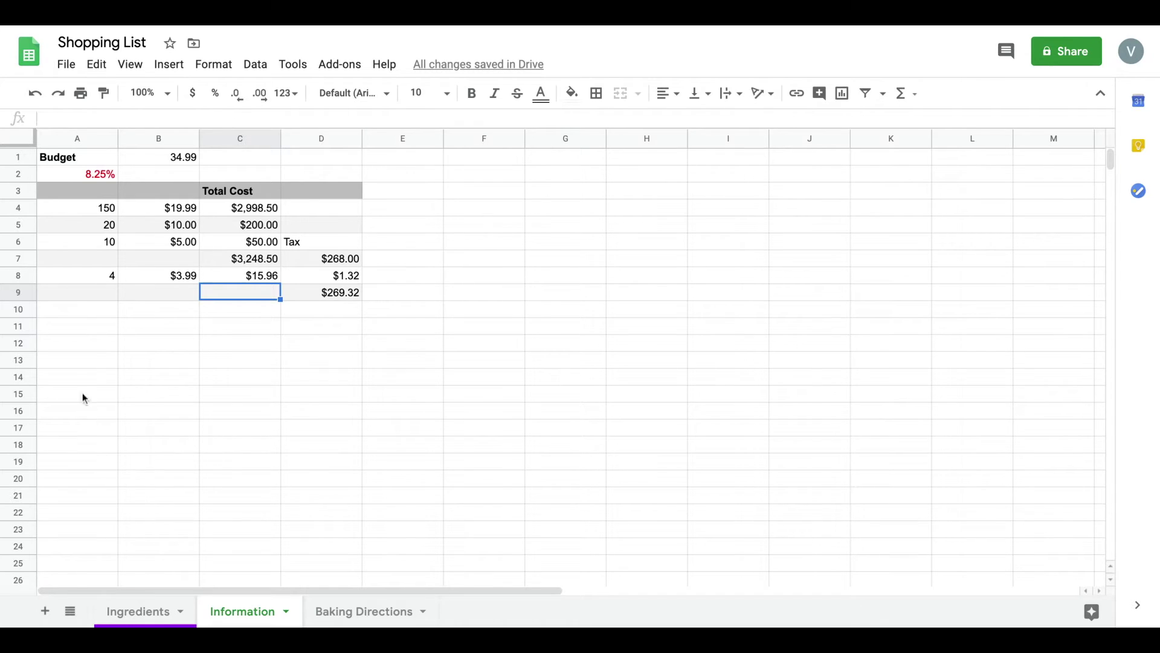
Count the numeric quantities in A4:A8 by entering =COUNT(A4:A8) in cell A10
click(106, 217)
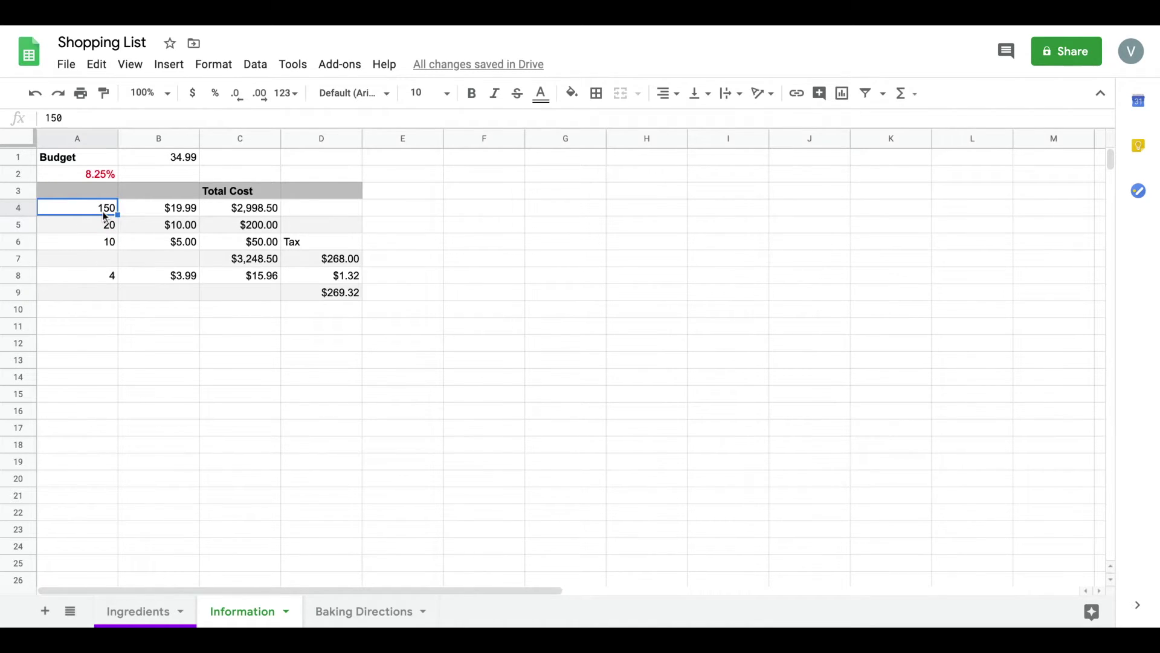
shift+click(102, 294)
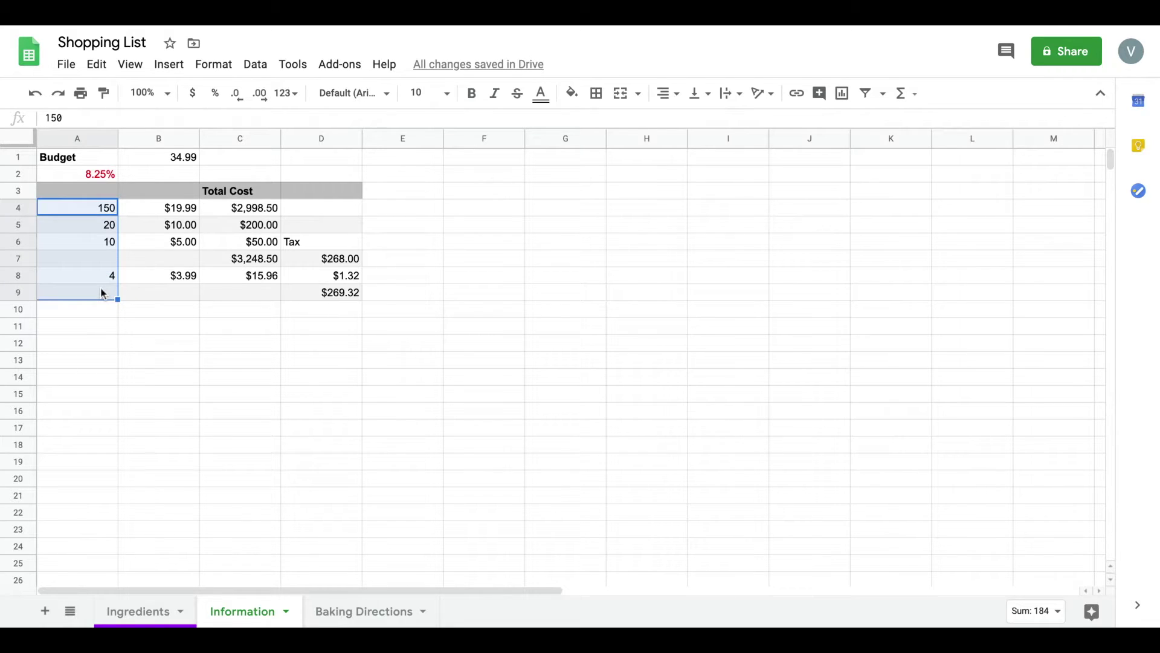
click(83, 315)
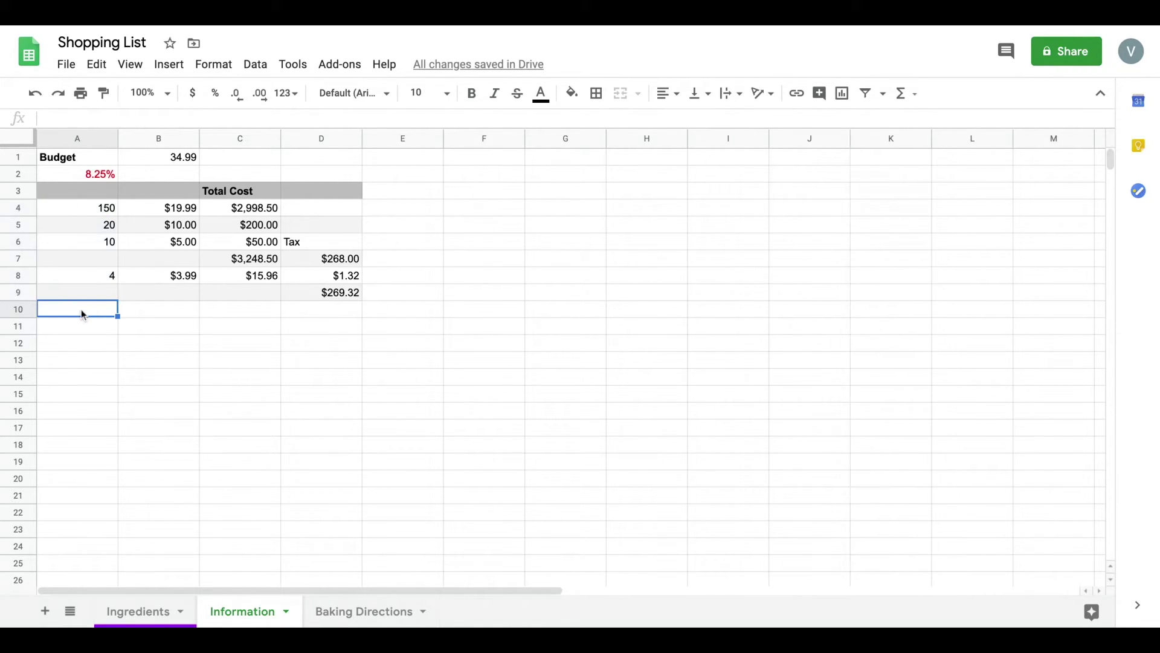
text(=)
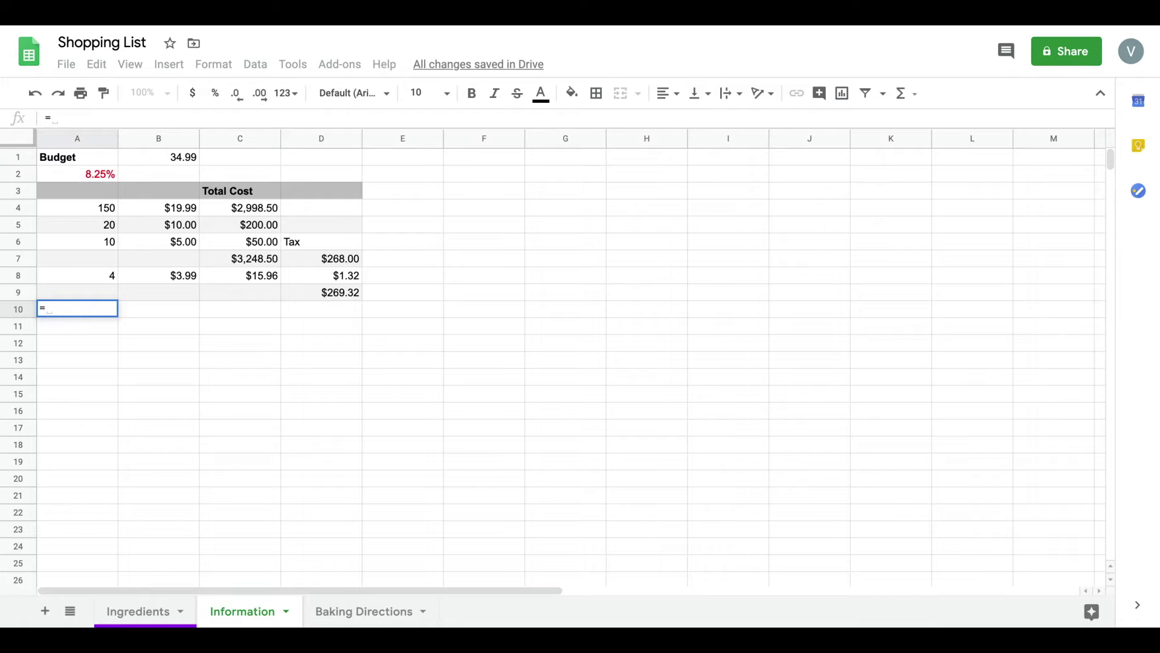
text(Count)
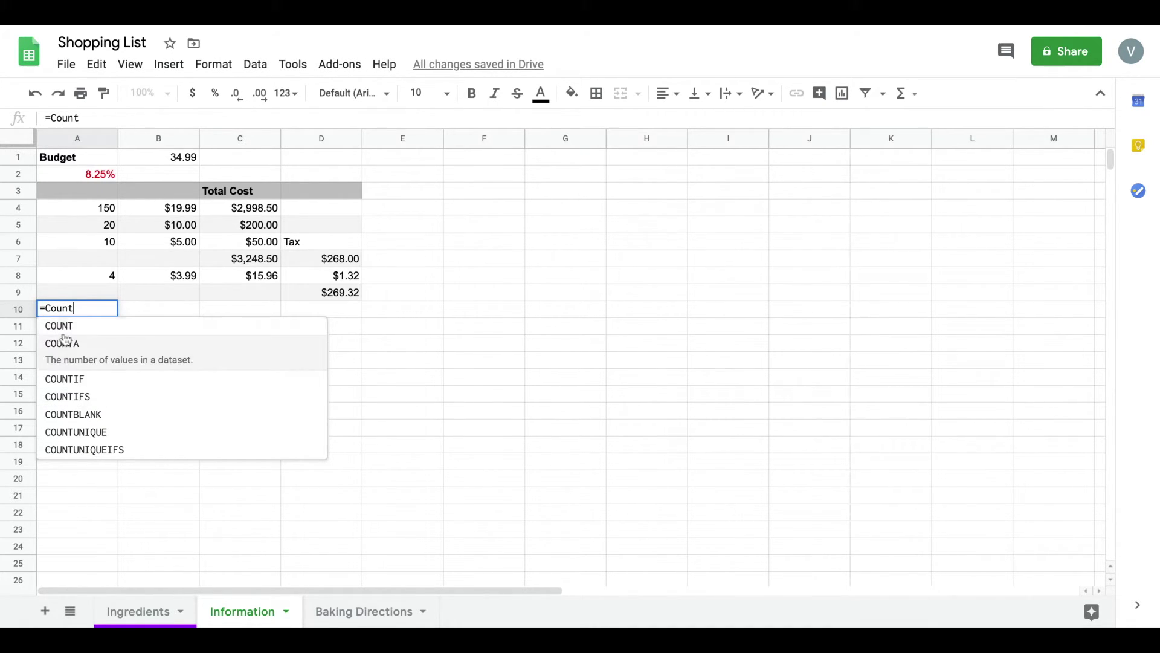
drag(84, 308, 46, 308)
text(C)
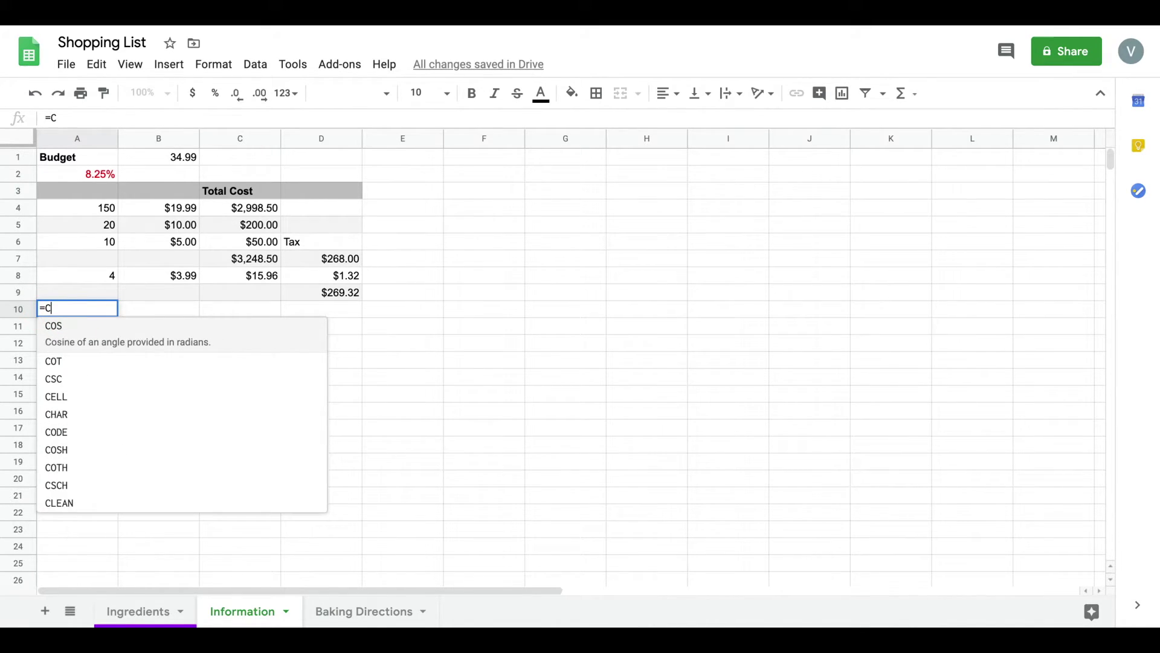
key(BackSpace)
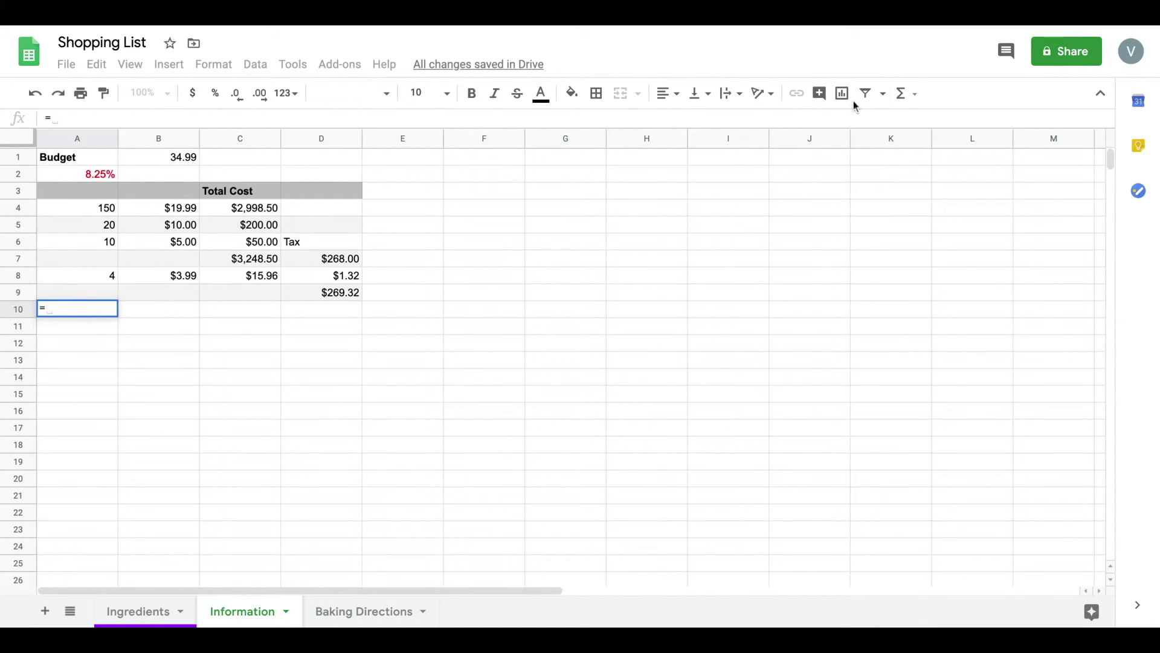
click(904, 94)
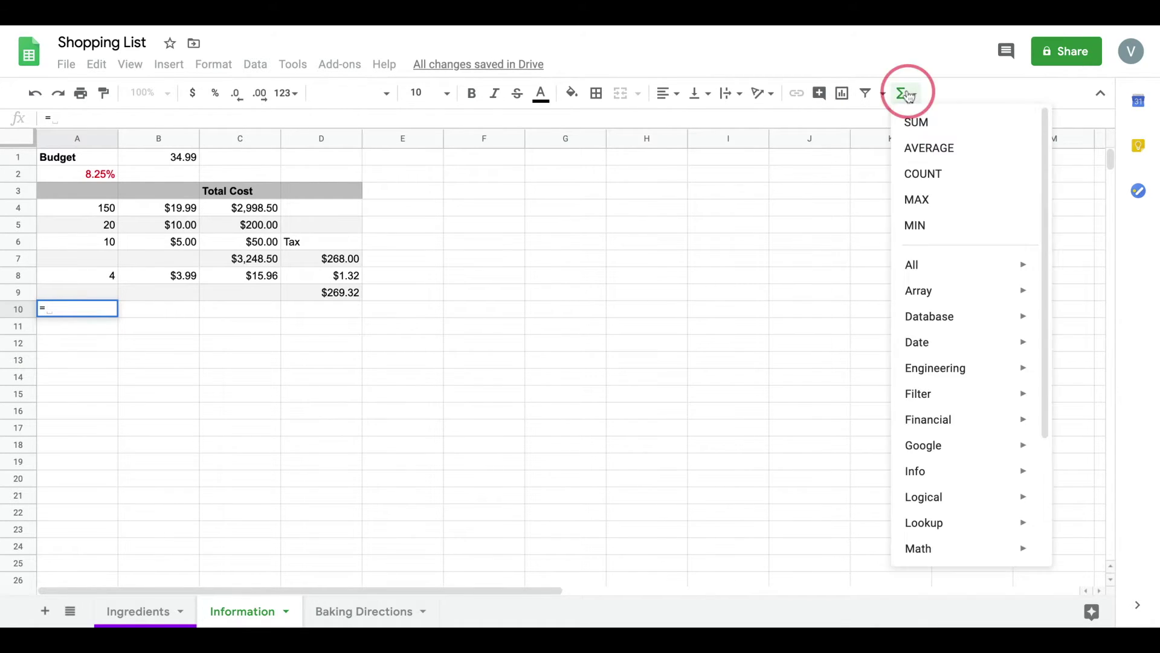
click(928, 174)
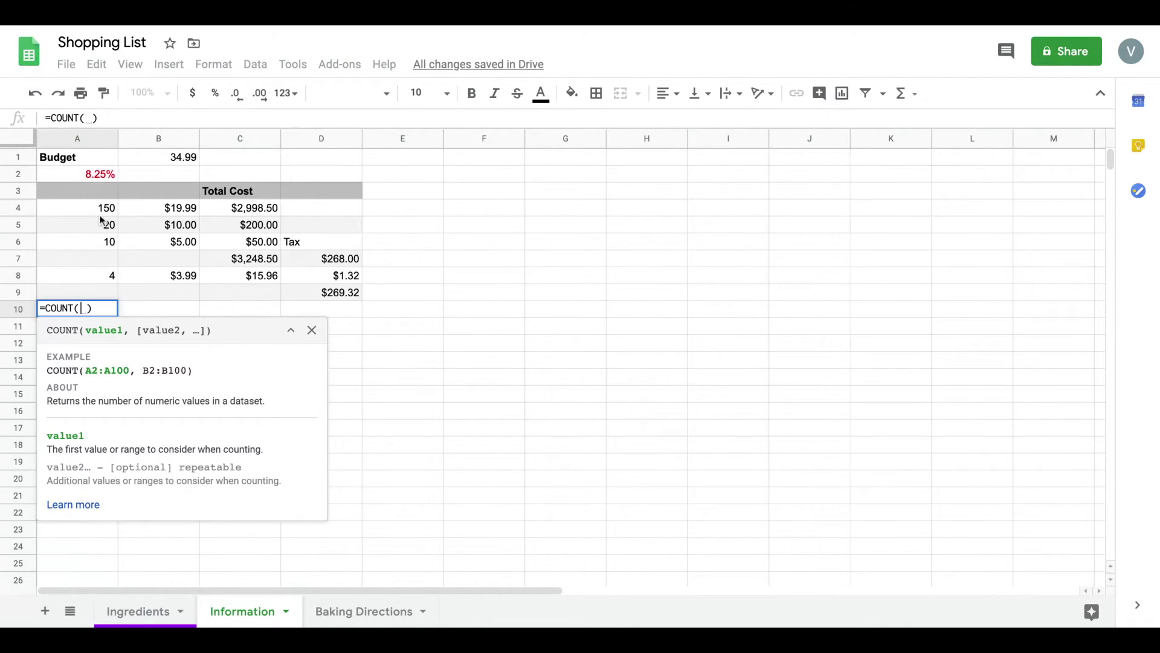
drag(100, 208, 114, 273)
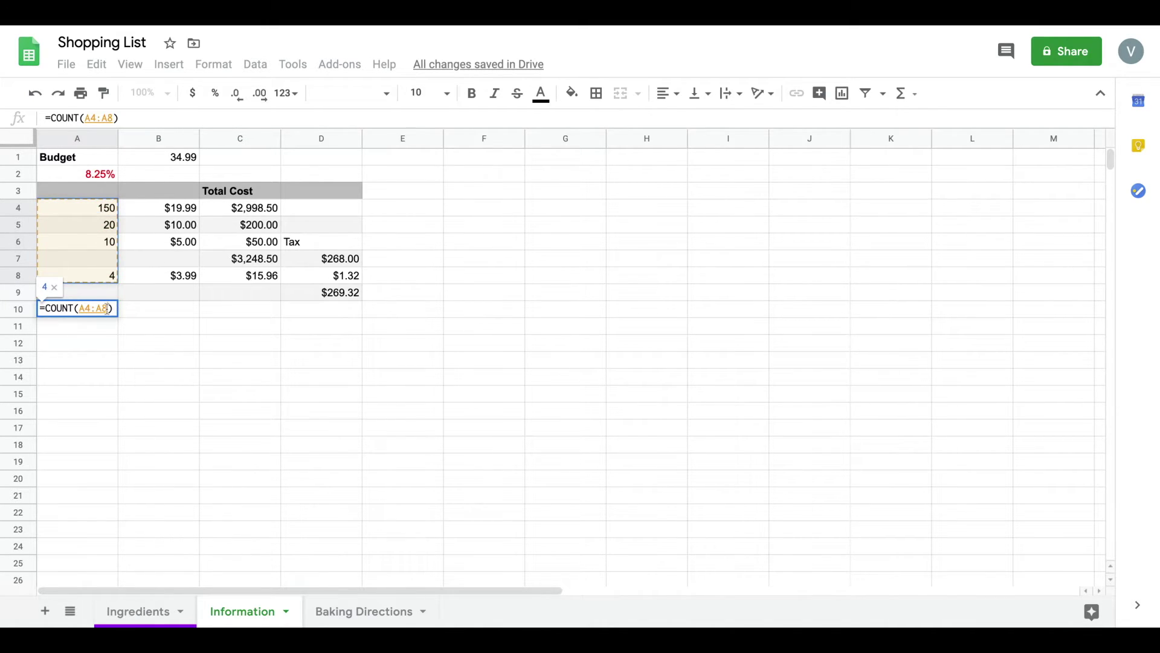
key(Return)
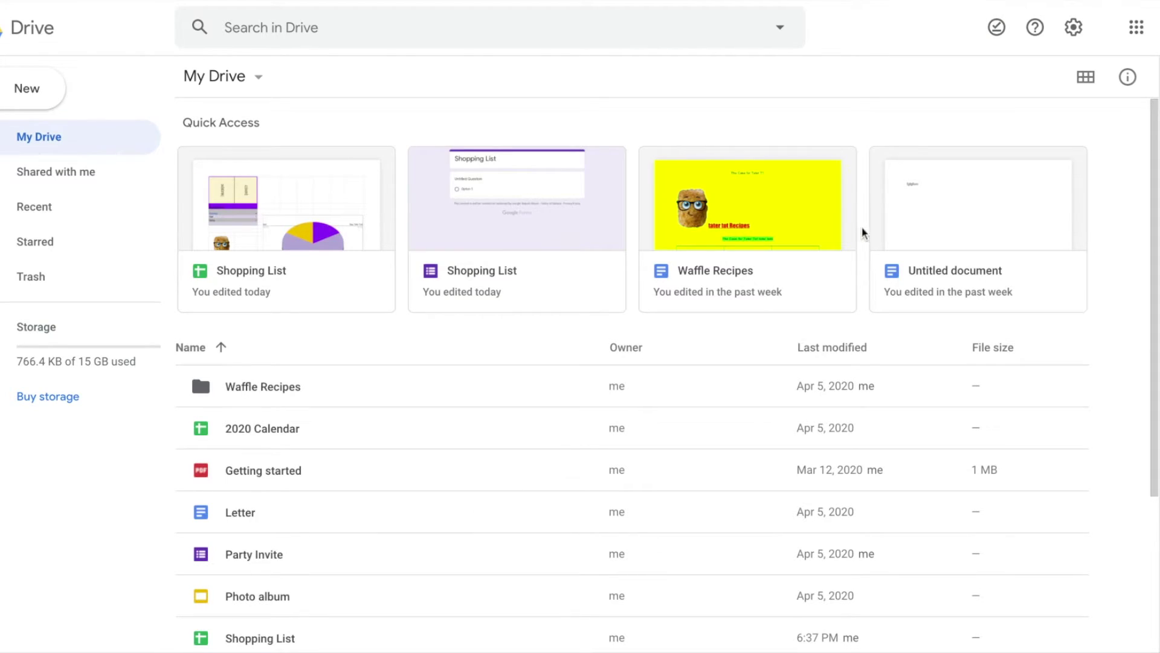
Switch to Google Drive and enable converting uploaded files to Google Docs editor format in its settings
click(1073, 35)
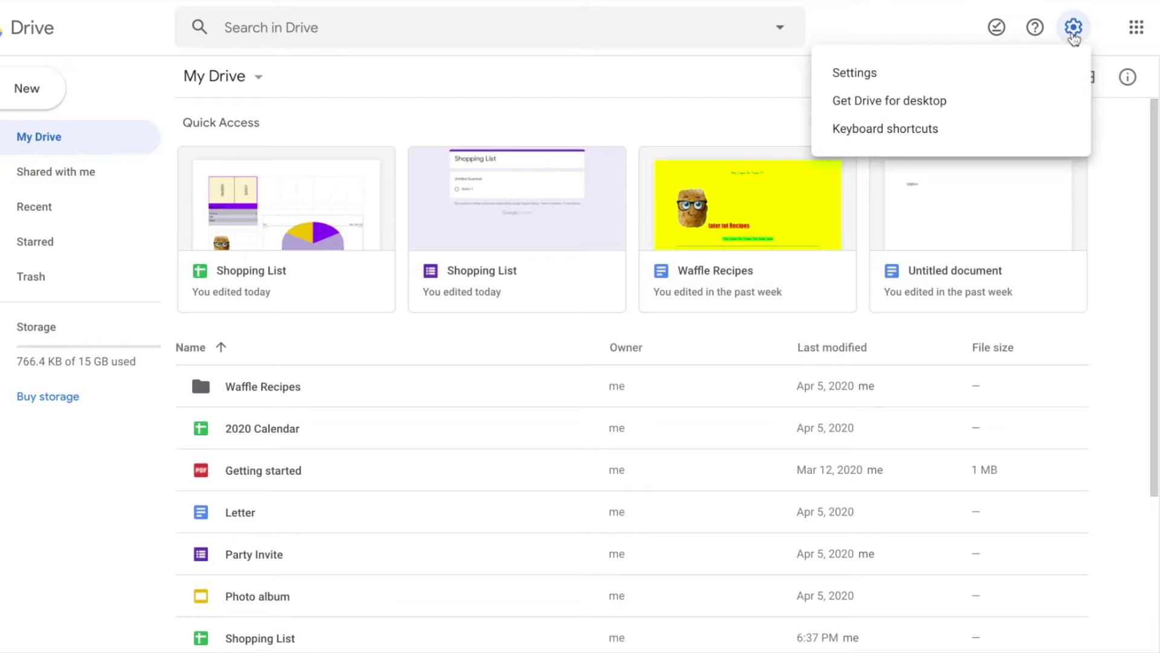
click(873, 83)
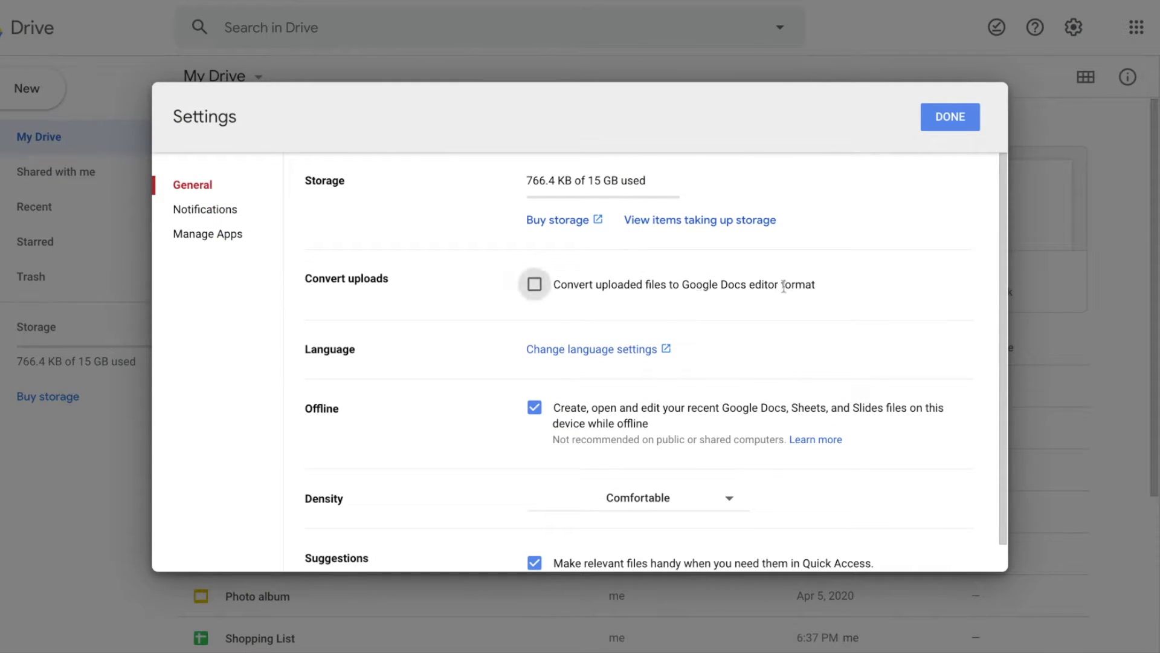
click(536, 285)
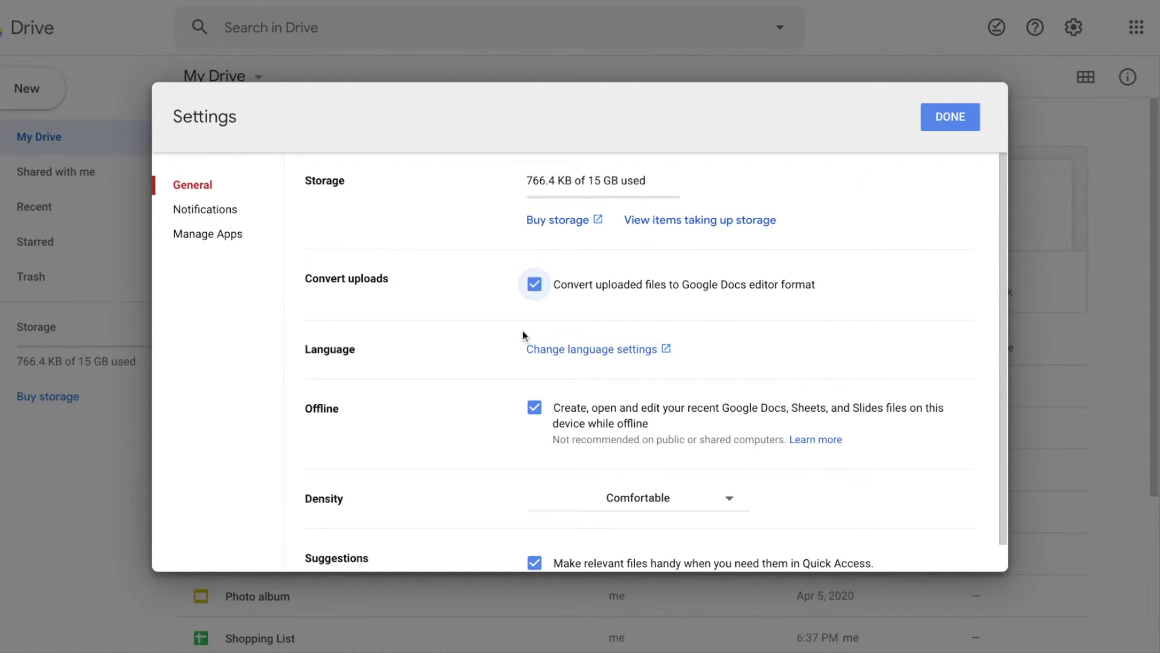
click(938, 121)
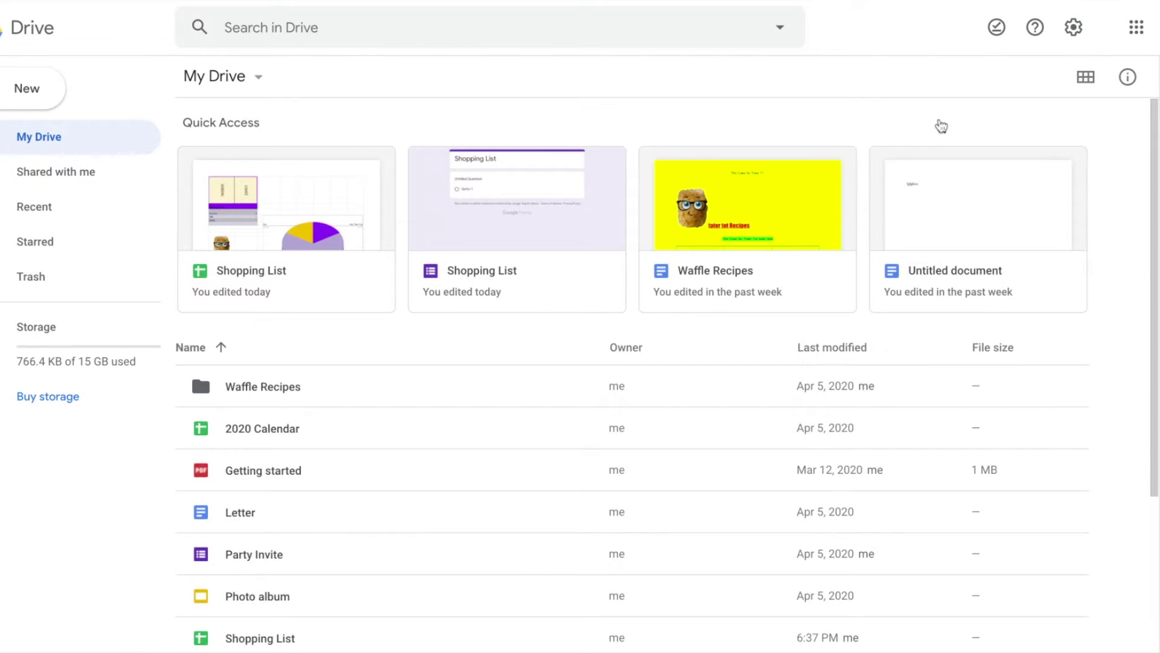
click(1134, 31)
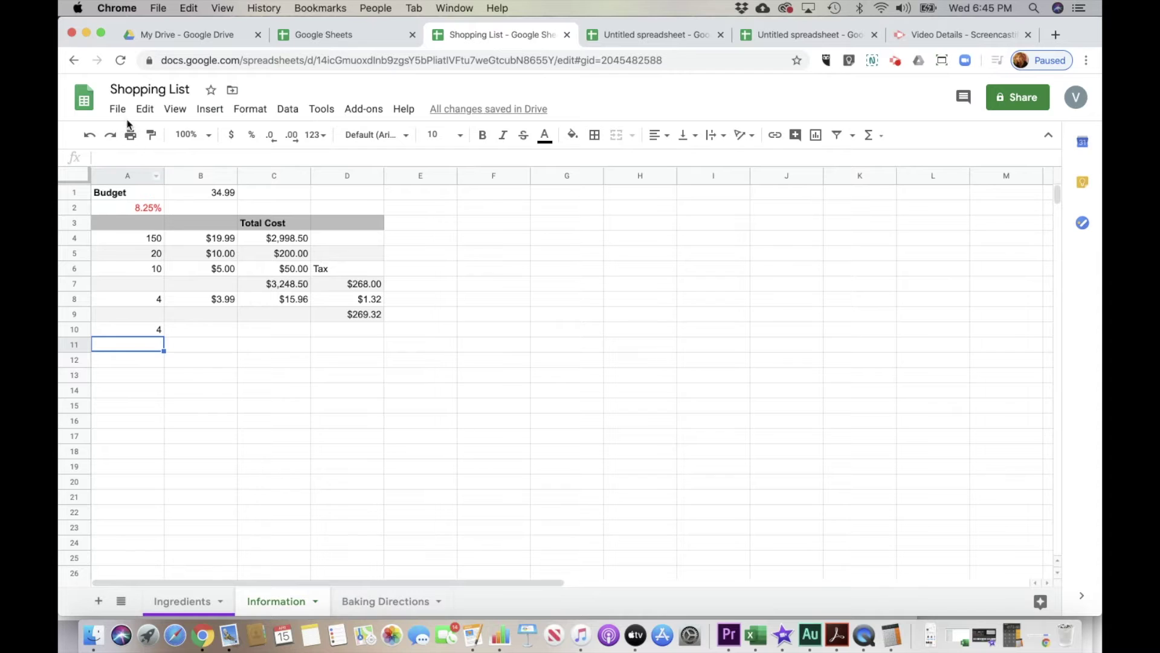
From the Shopping List spreadsheet, import SampleData.xlsx from My Drive as a new spreadsheet and open the imported file
click(118, 109)
click(151, 217)
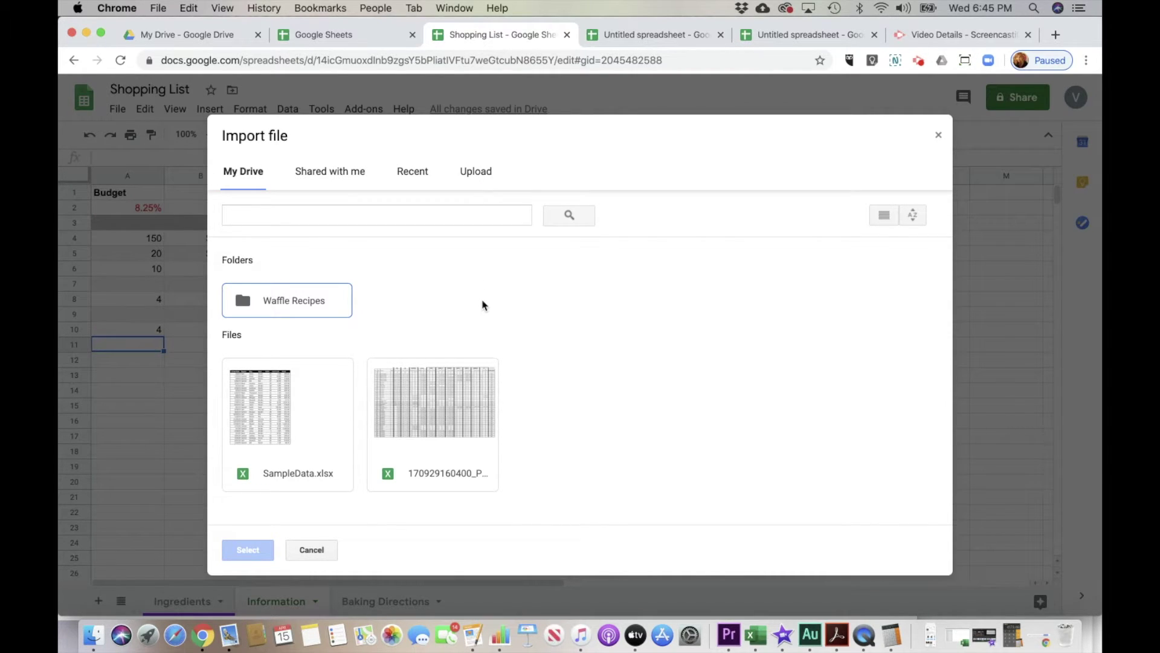
click(291, 411)
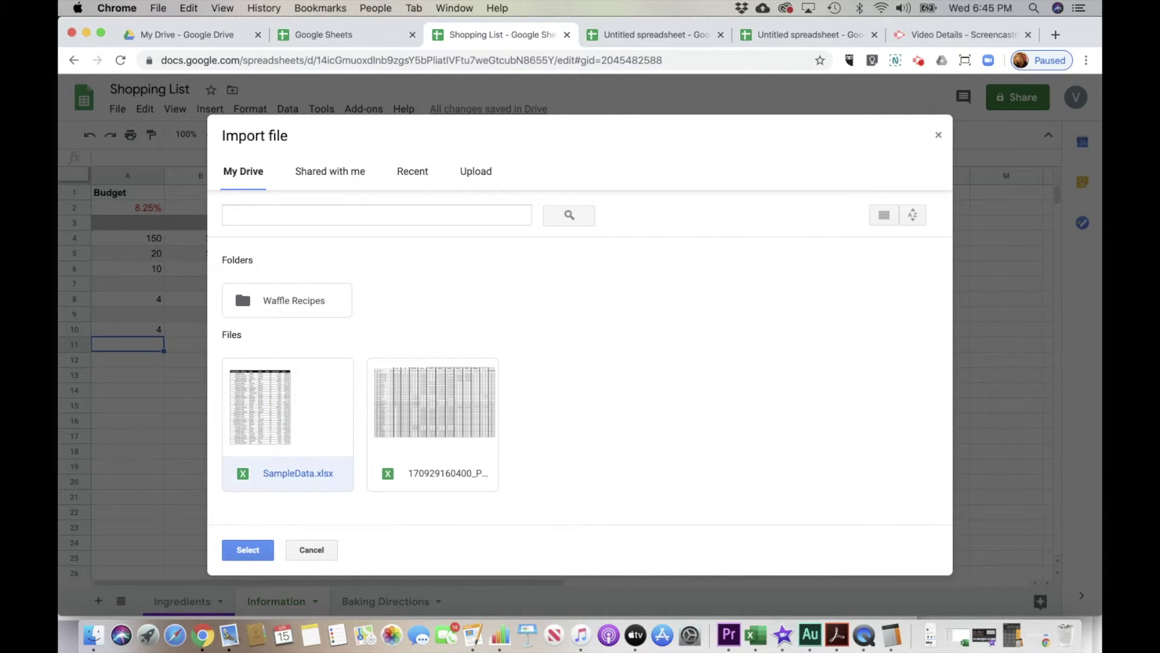
click(249, 554)
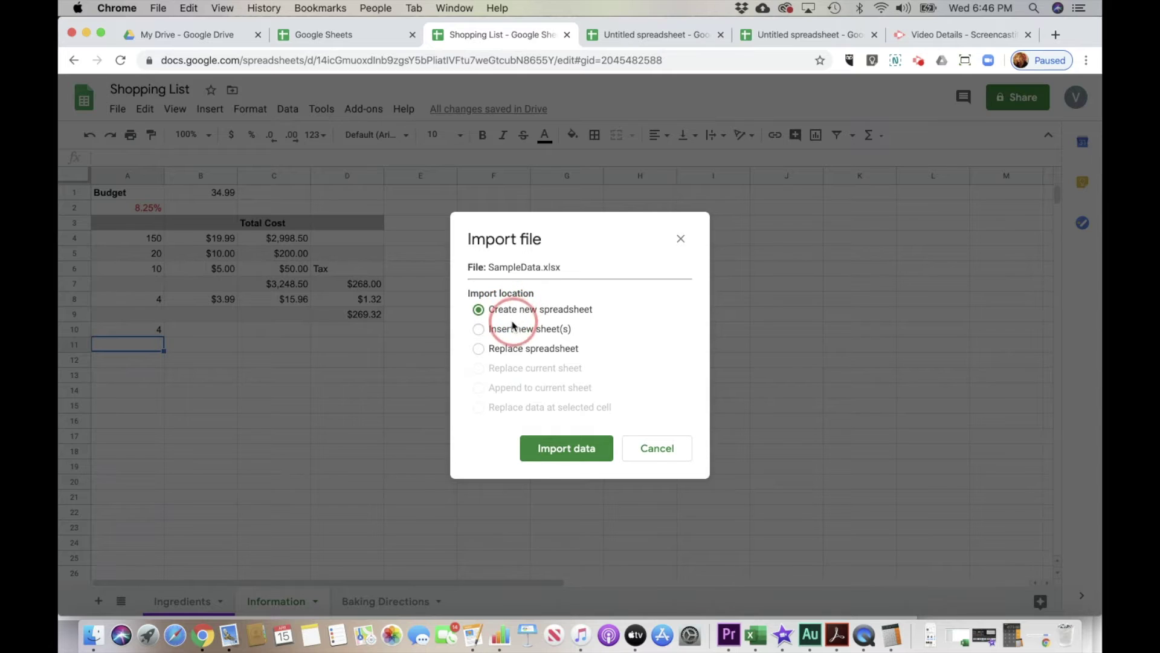
click(574, 447)
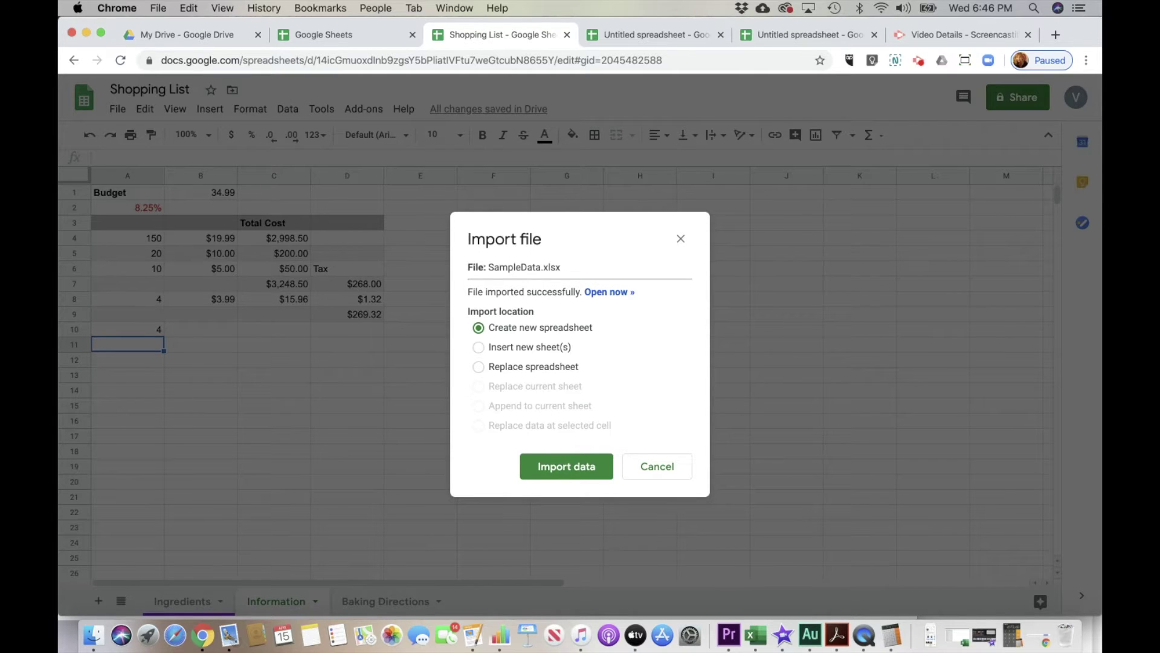
click(612, 292)
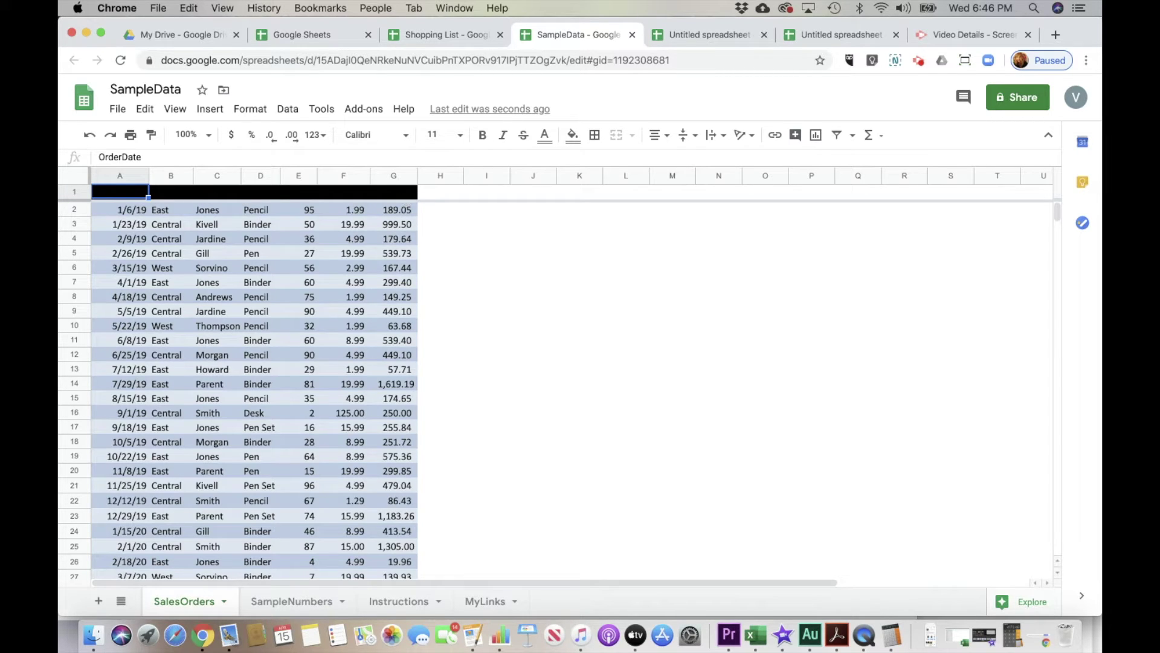
Set the fill colour of header cells A1:G1 on the SalesOrders sheet to white
shift+click(405, 194)
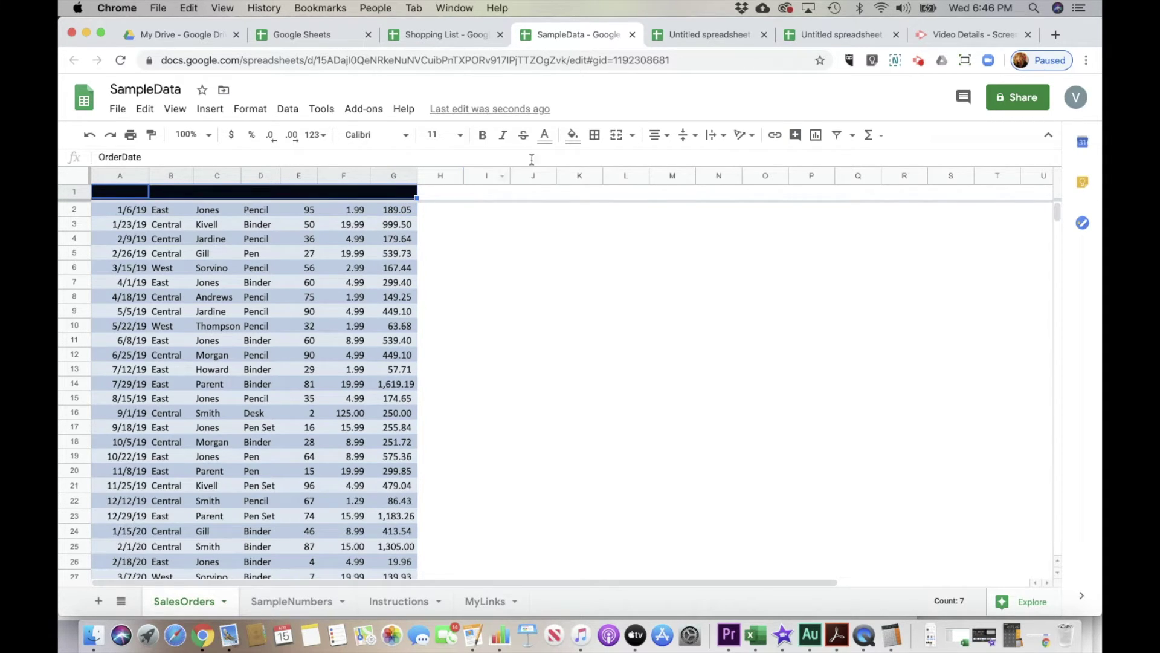
click(573, 135)
click(721, 184)
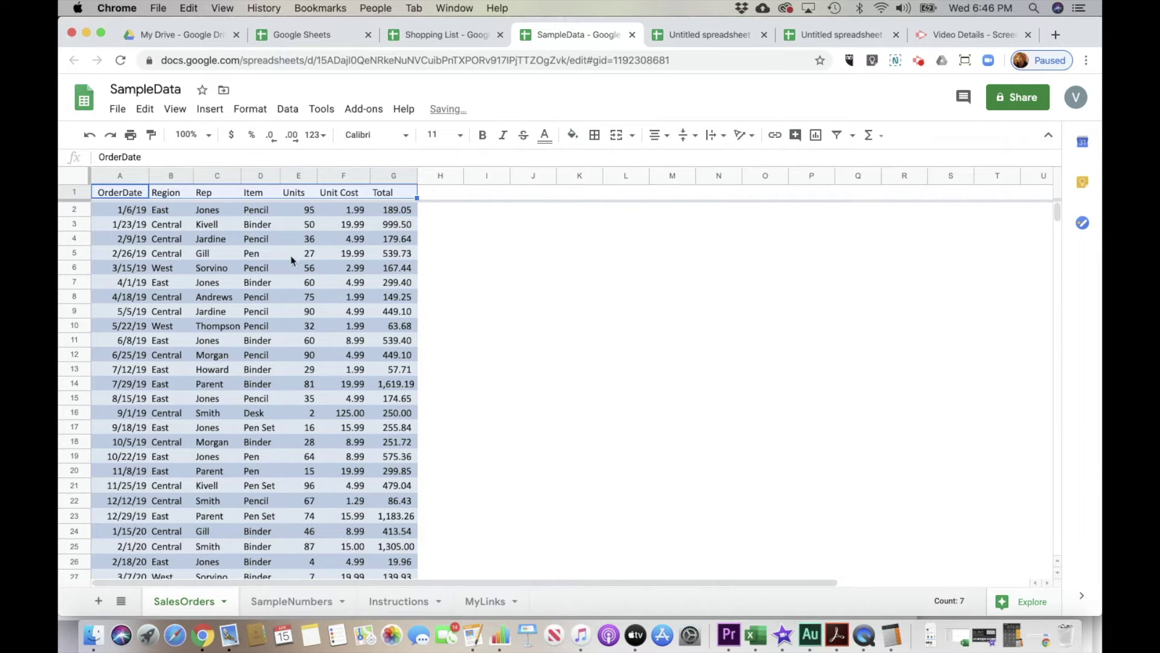
click(273, 259)
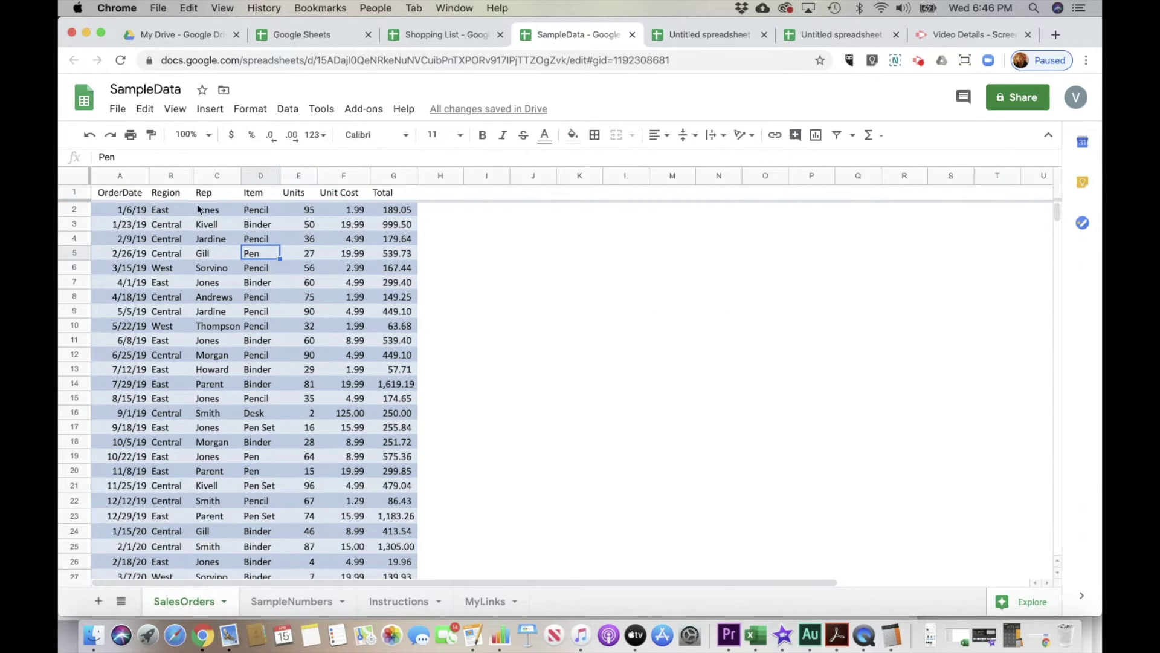
click(222, 301)
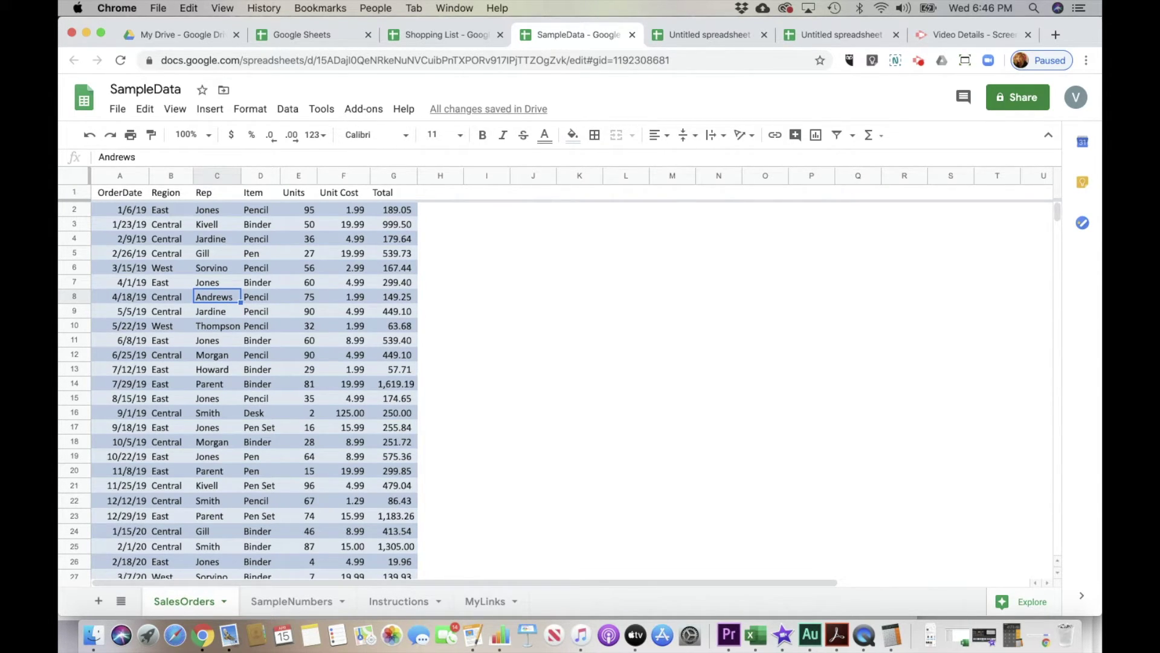
Try sorting the whole SalesOrders sheet by column A from Z to A, and undo the sort
click(124, 196)
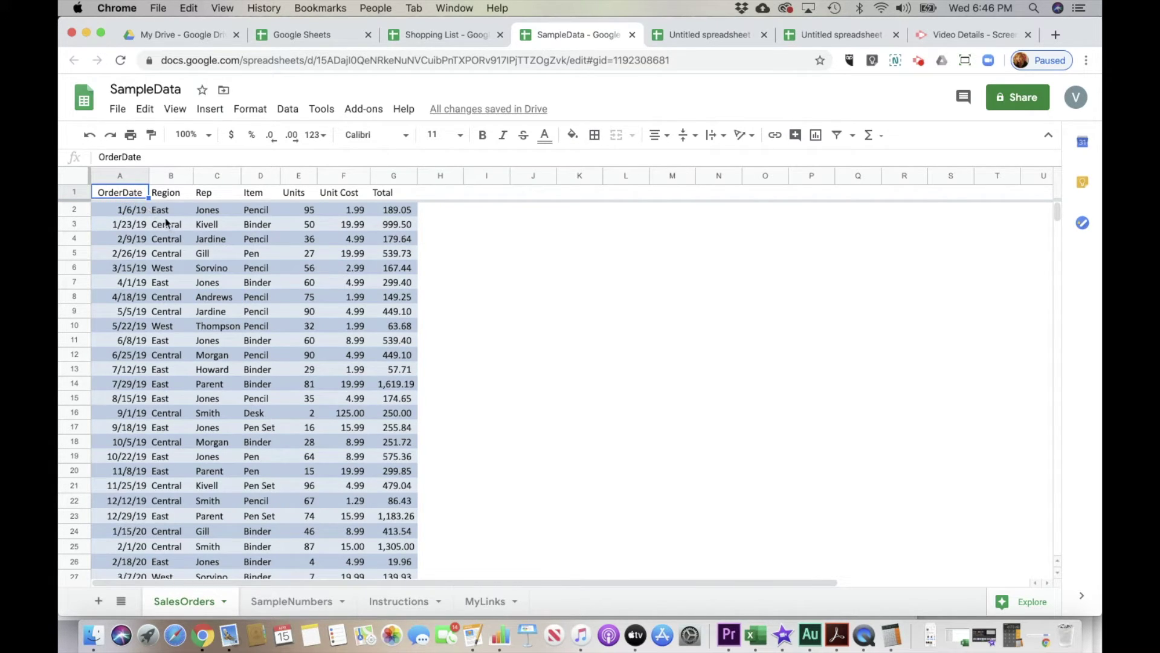
click(76, 181)
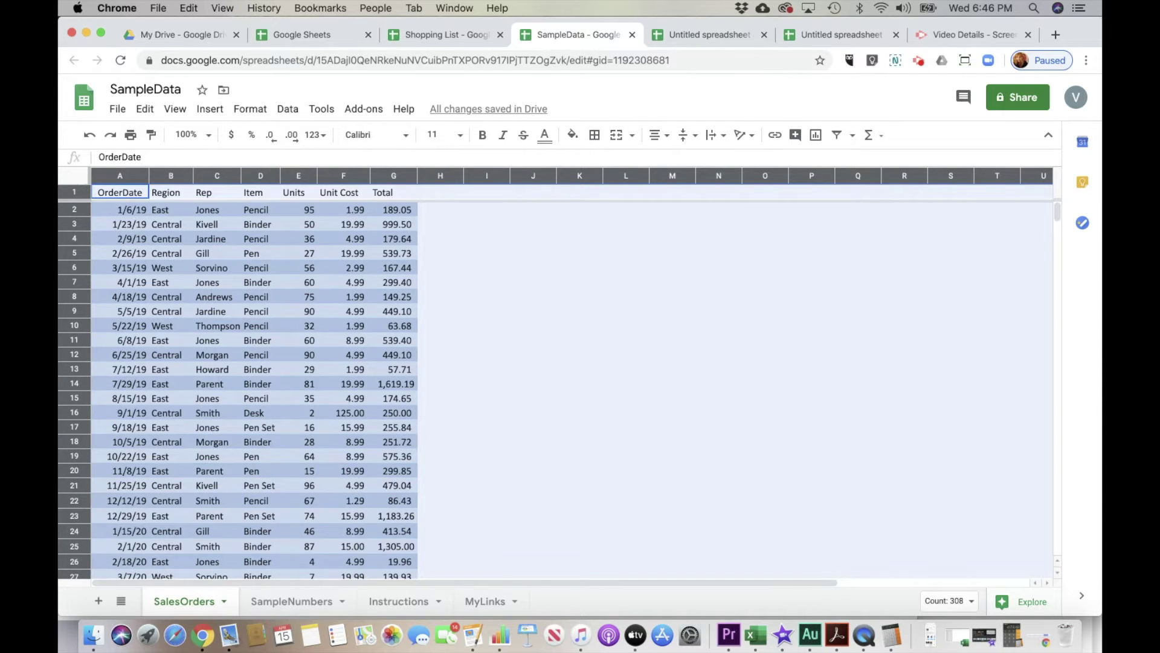
click(288, 109)
click(305, 158)
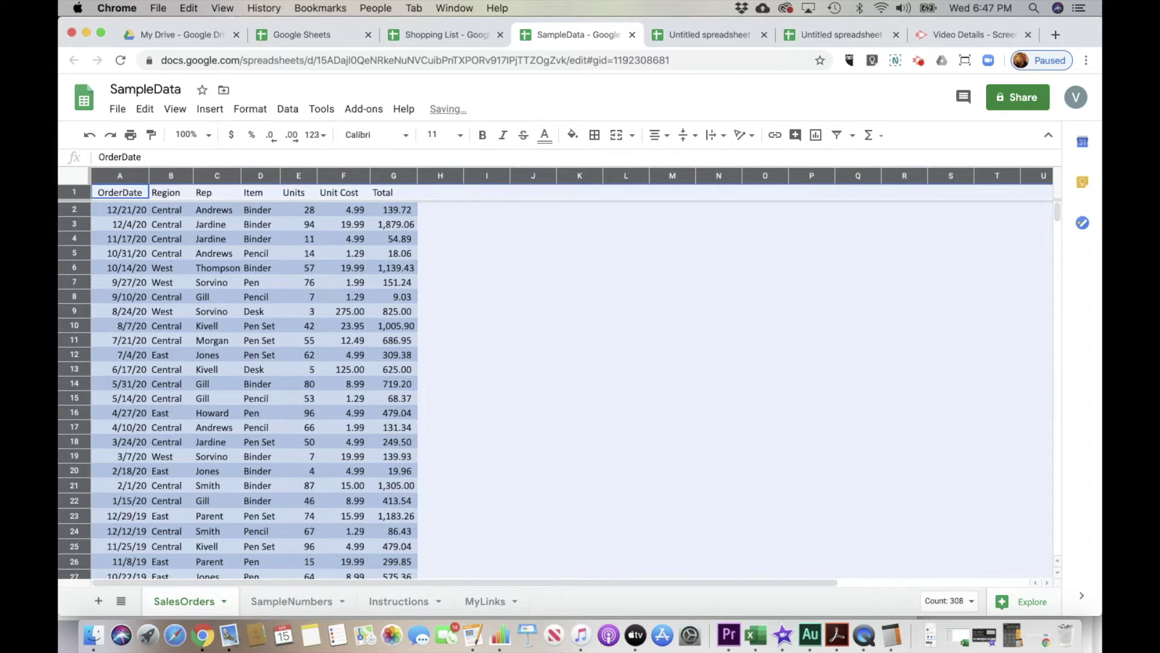
key(super+z)
Run Remove duplicates on the whole SalesOrders sheet with all columns analyzed
click(288, 109)
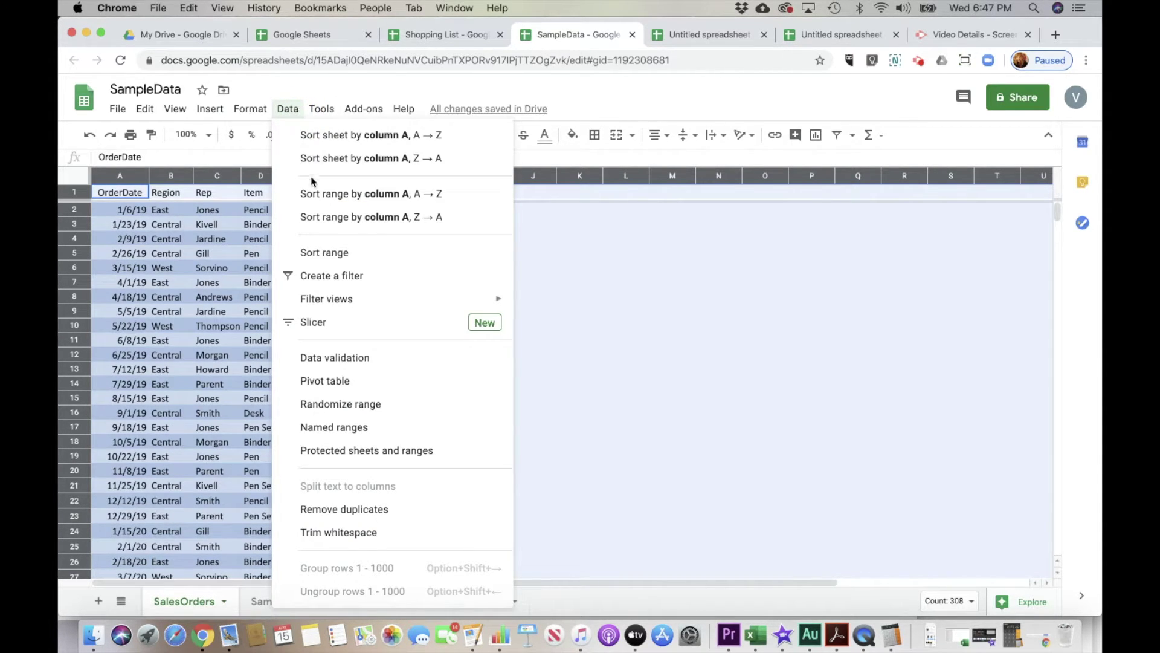
mouse_move(326, 302)
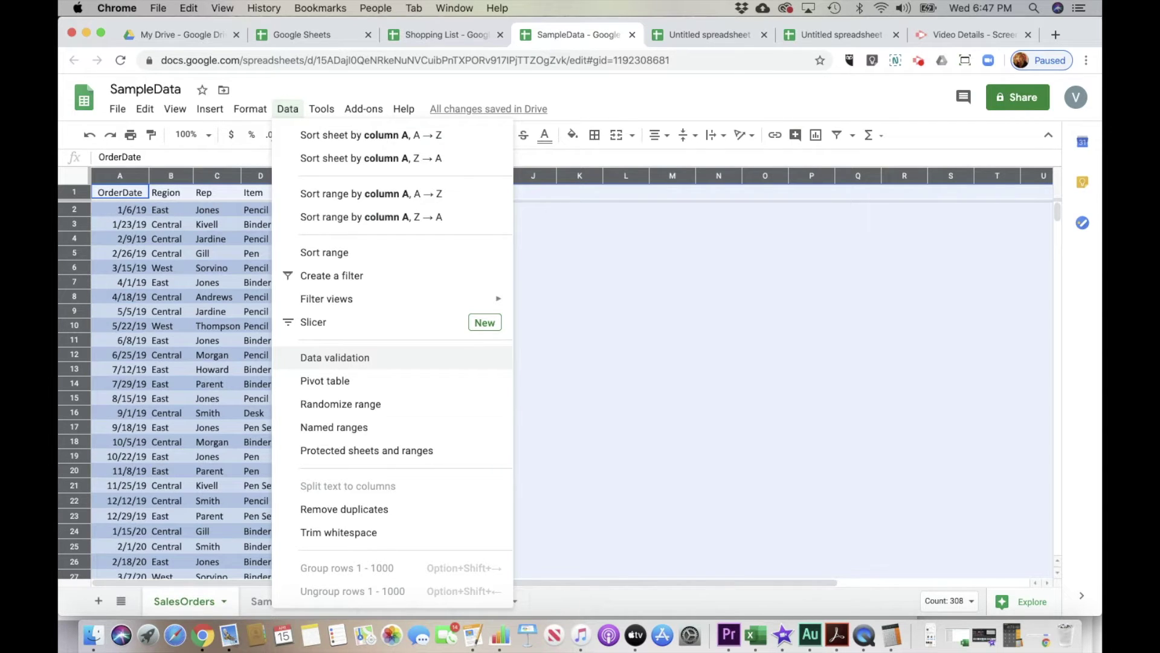
click(329, 509)
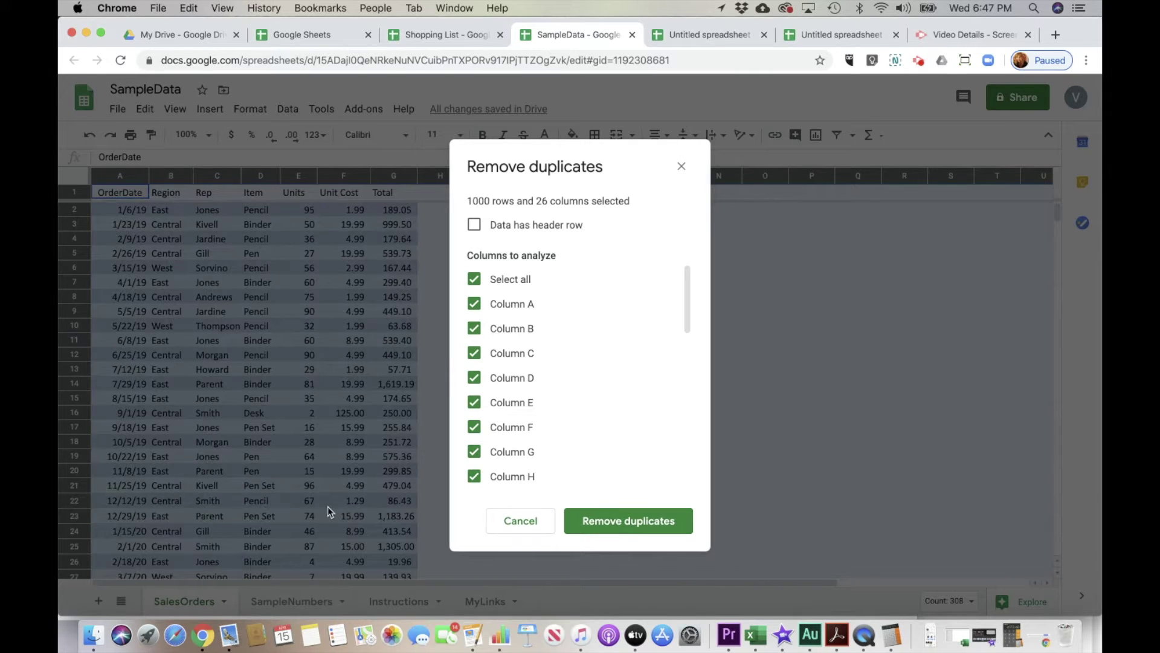
click(604, 523)
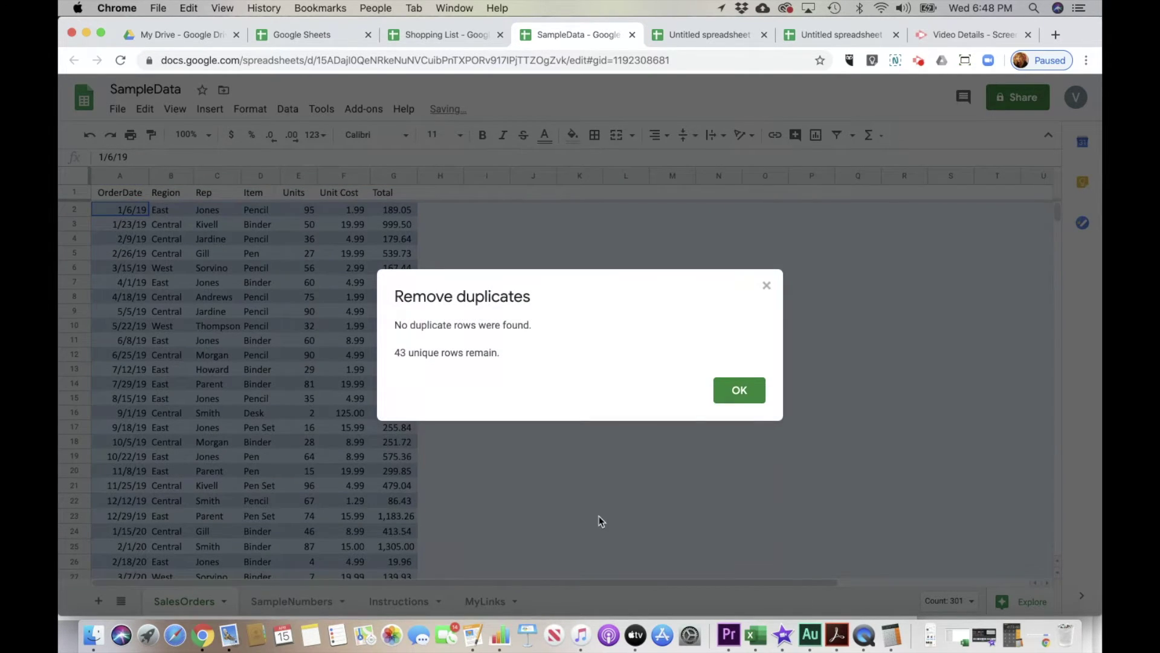
click(732, 389)
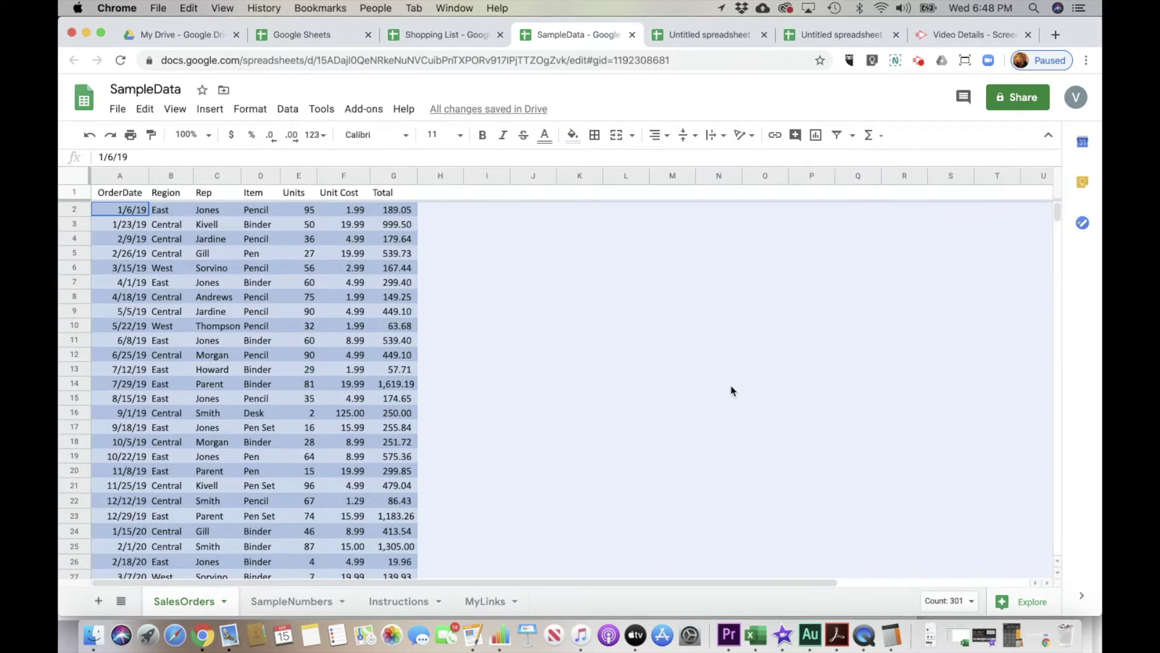
Create a filter on the SalesOrders data from row 2 and filter out the dates 2/26/19 and 9/18/19 in column A
key(super+alt+r)
click(142, 209)
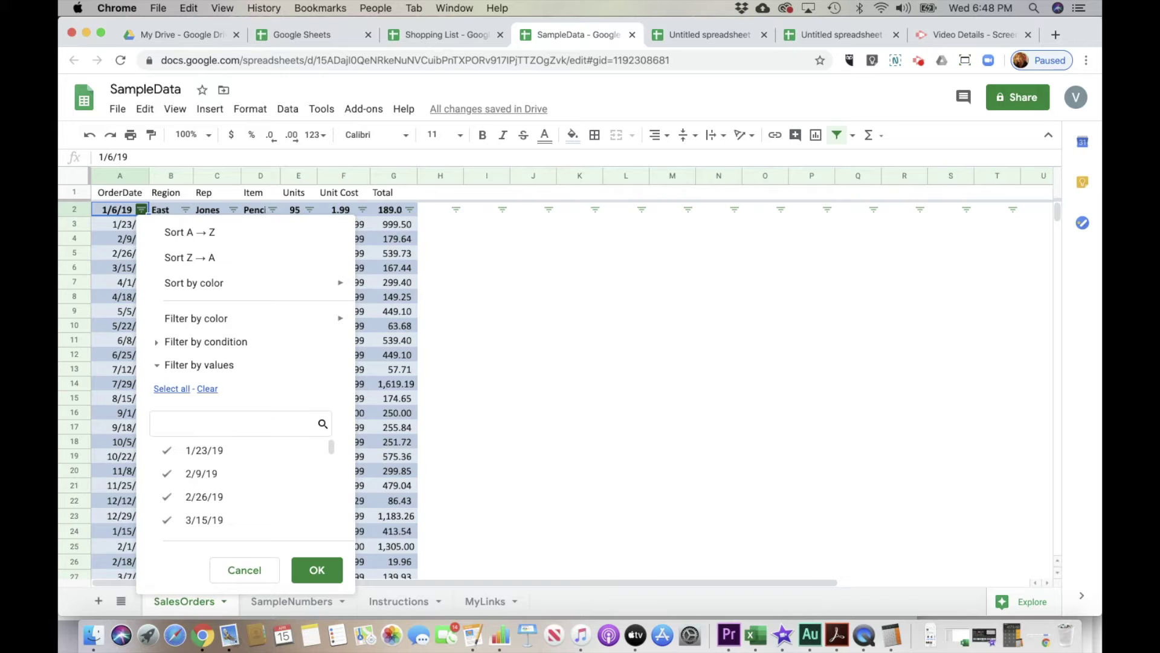
click(177, 500)
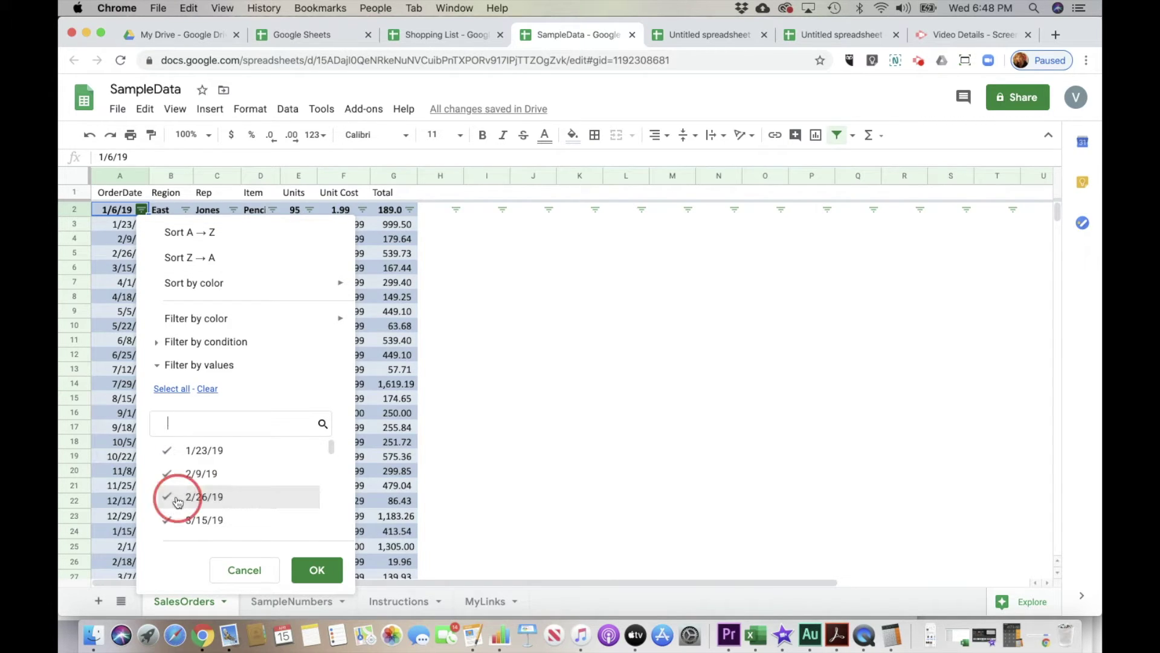
click(202, 427)
text(9/1)
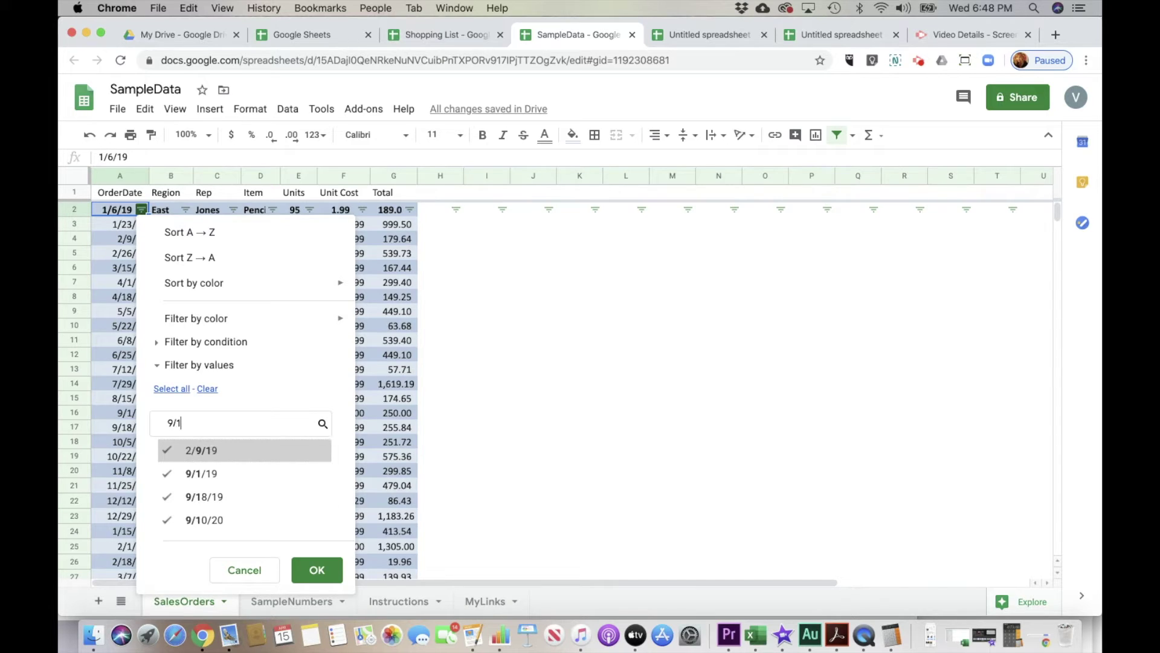
text(8)
click(204, 453)
click(317, 568)
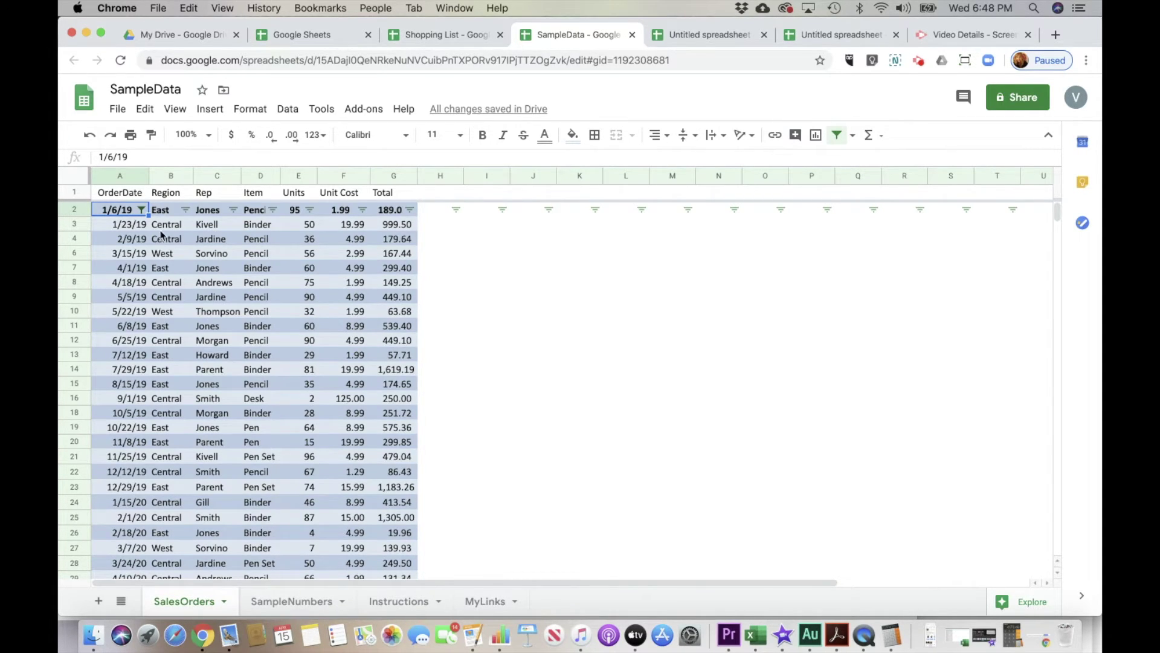
Sort the filtered sales orders by the Region column from A to Z and look through the sorted rows
click(185, 209)
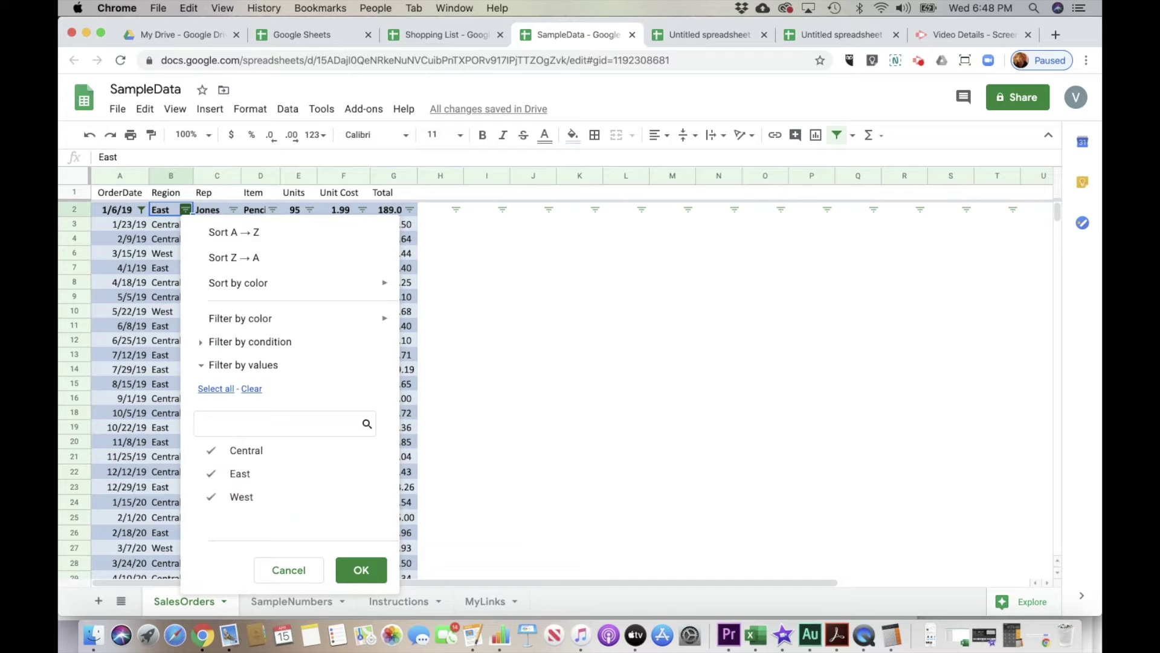
click(213, 232)
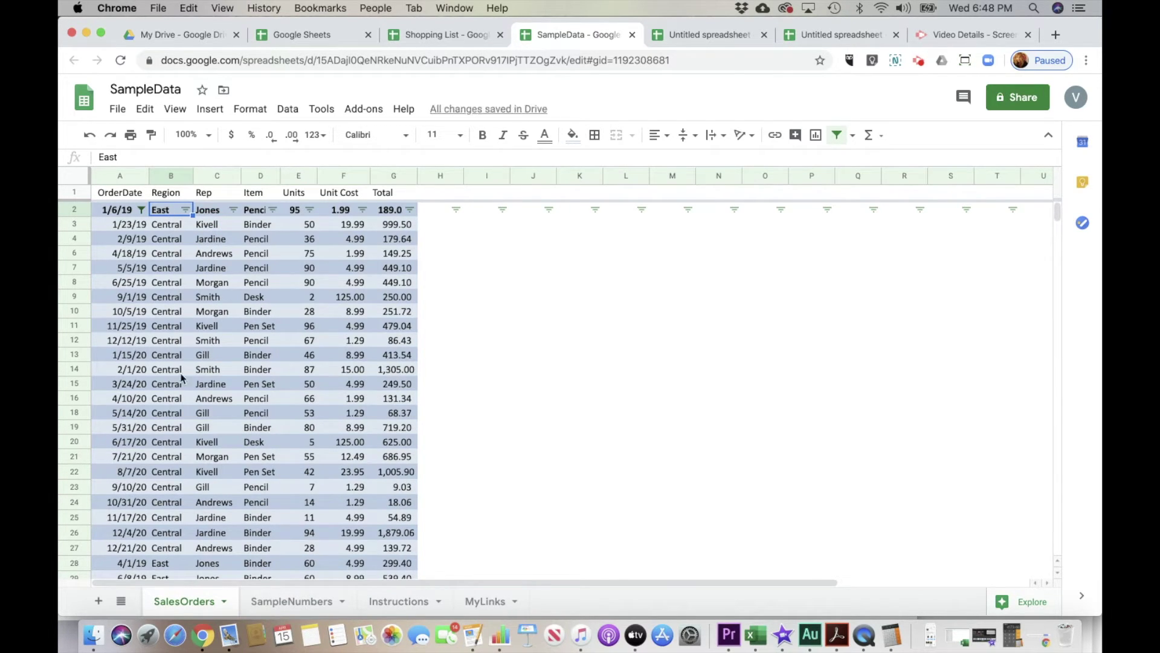
scroll(179, 441, down, 5)
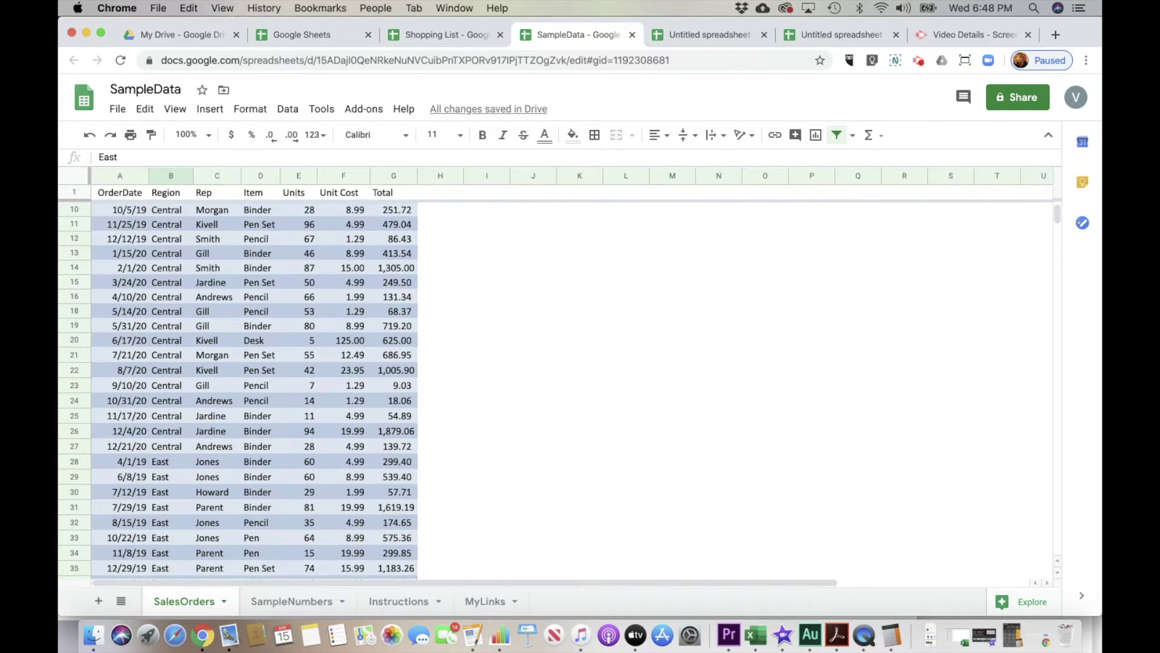
scroll(238, 390, up, 5)
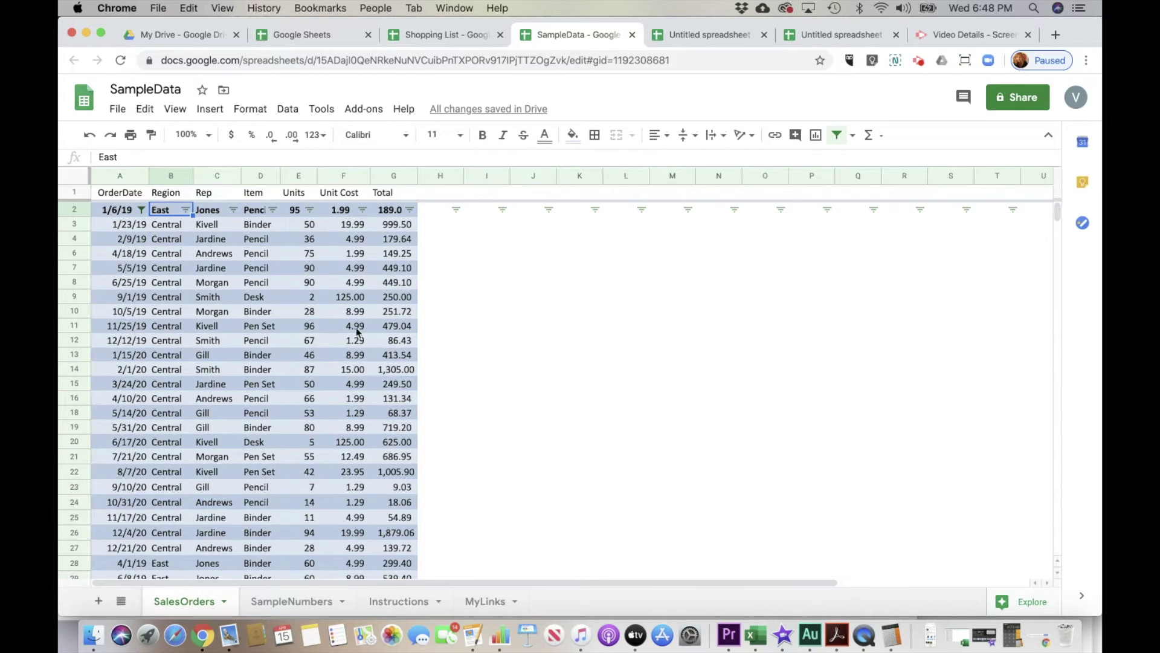
Select Units cell E3 after checking its row, and copy the SampleData spreadsheet's shareable link
click(395, 224)
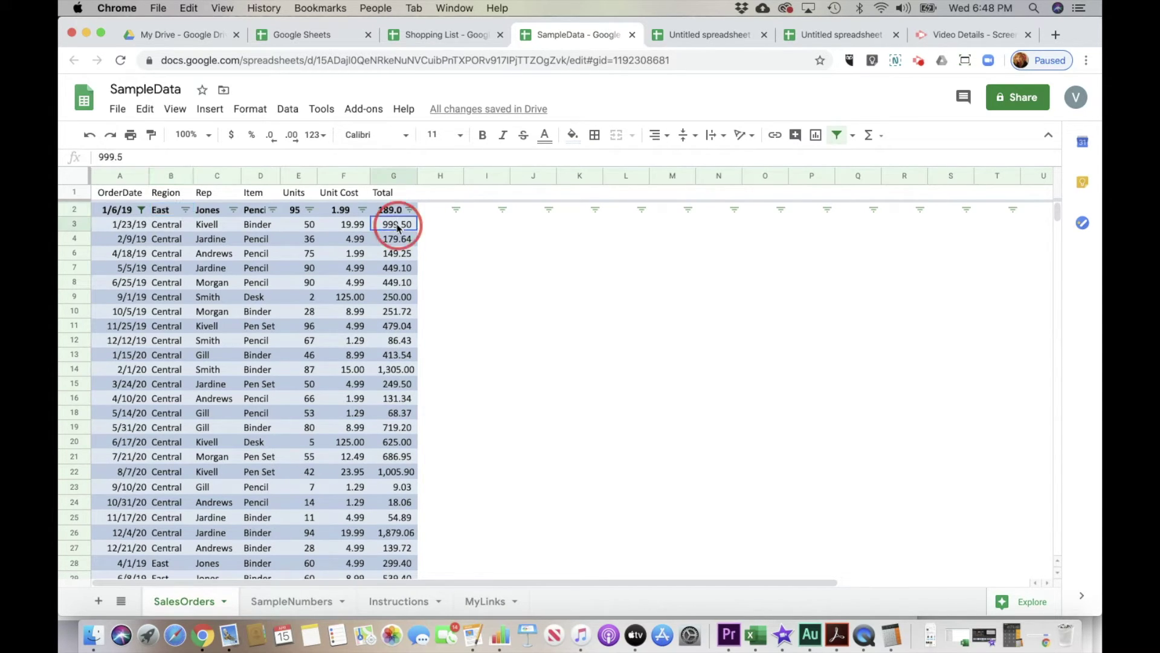
click(356, 225)
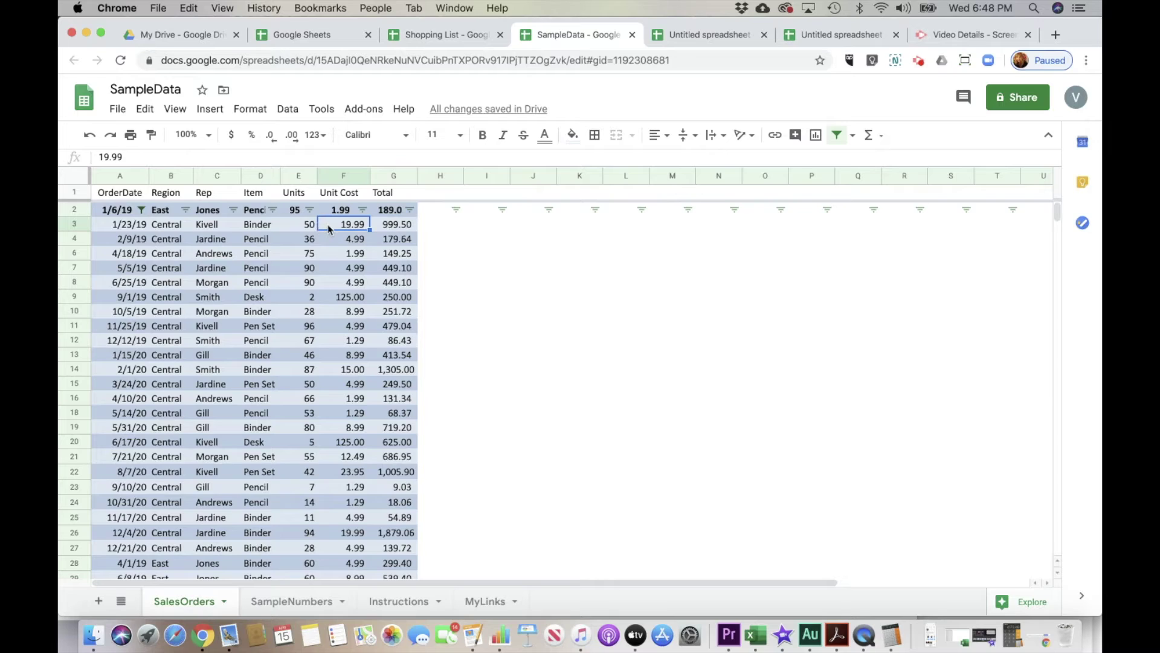
click(387, 226)
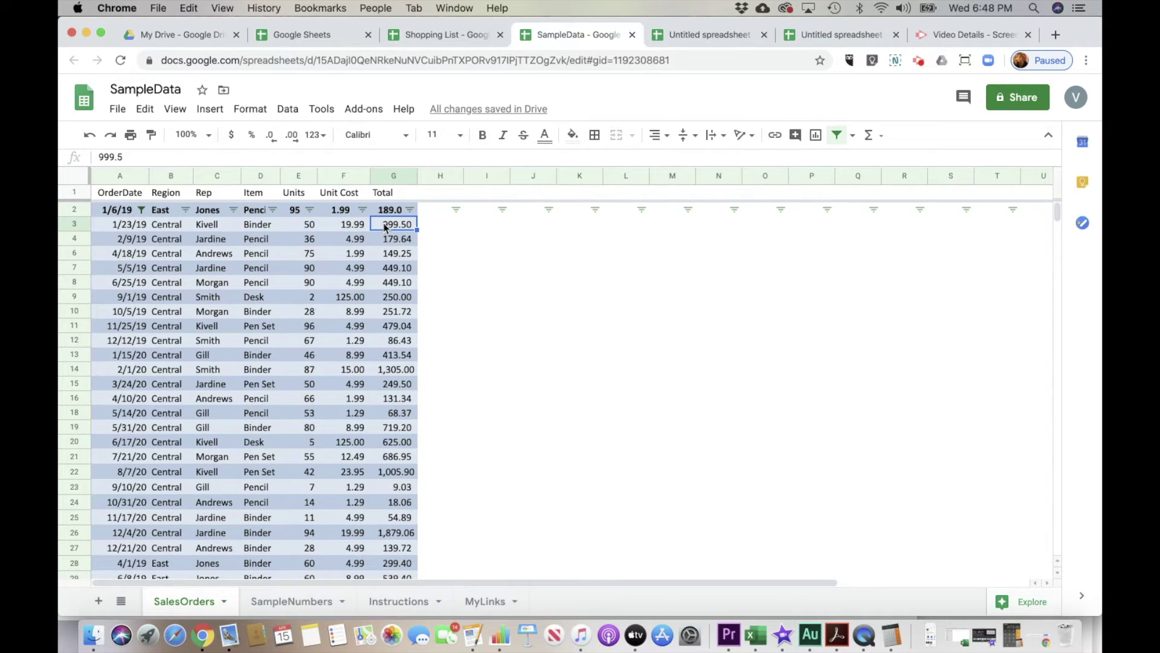
click(313, 226)
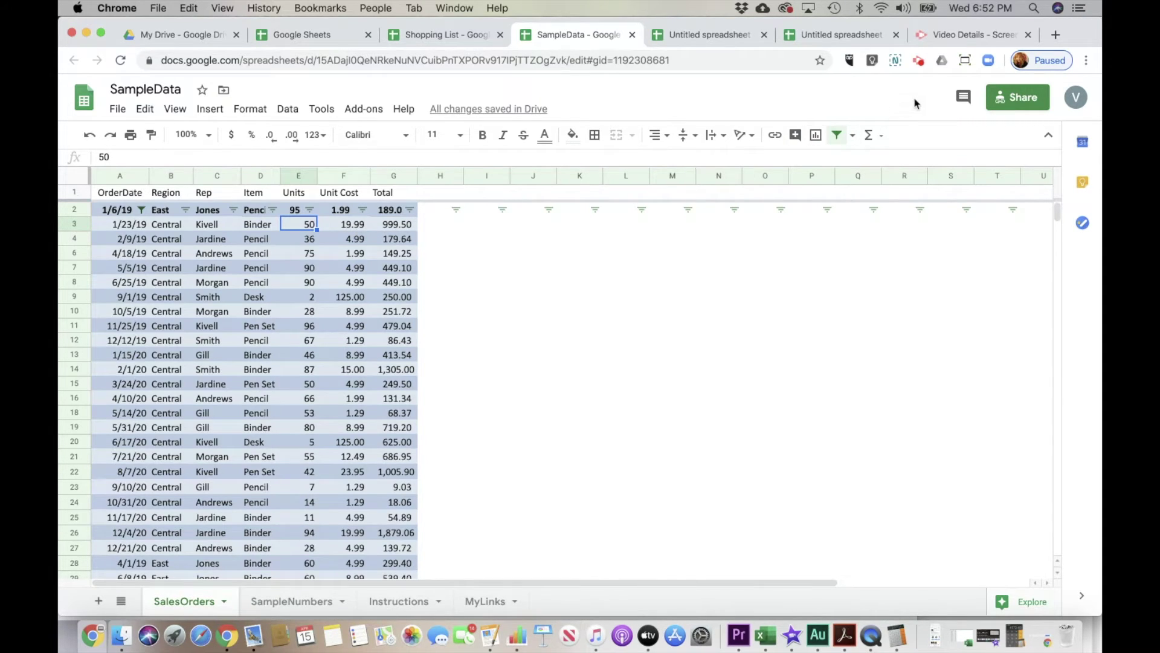
click(1002, 104)
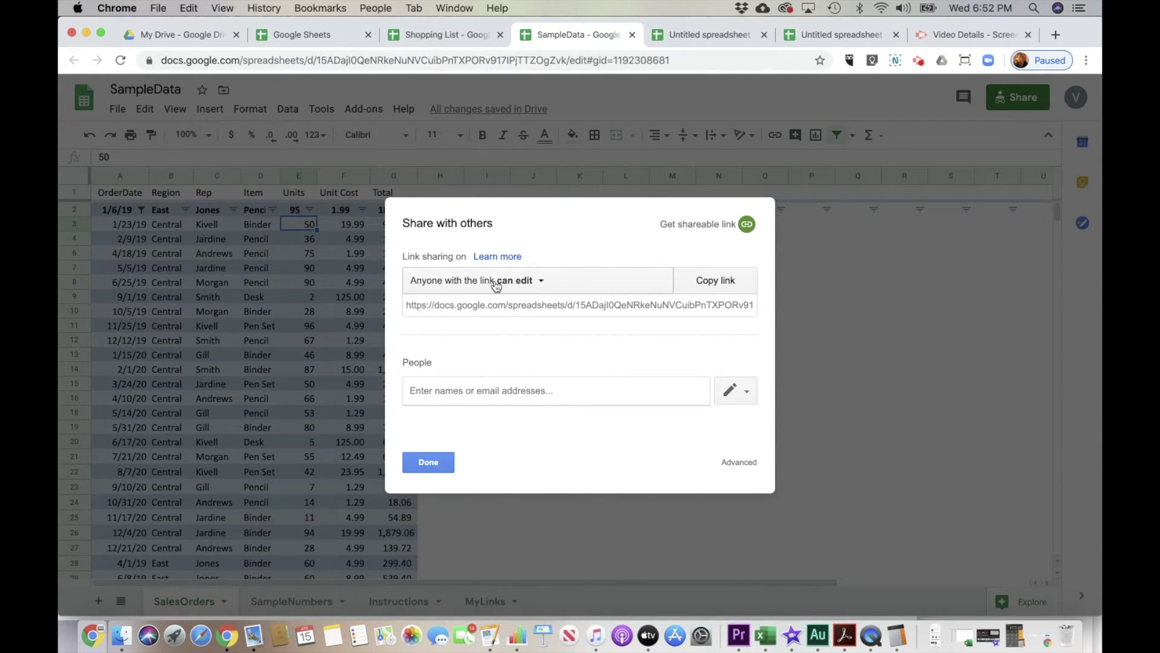
click(674, 303)
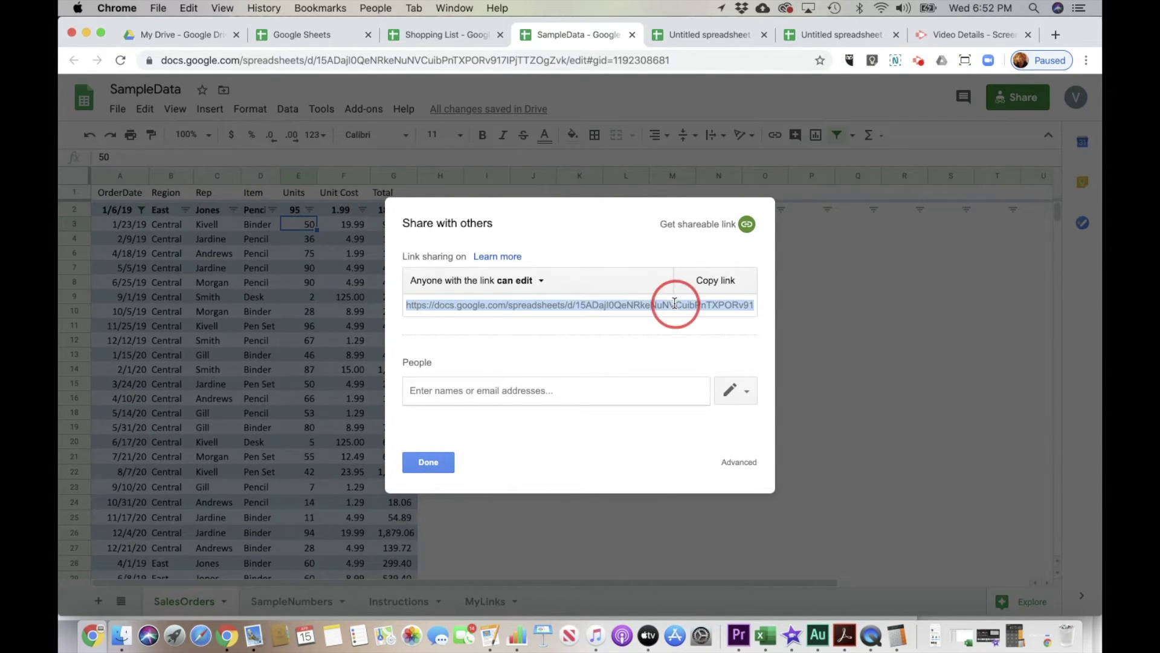
click(717, 288)
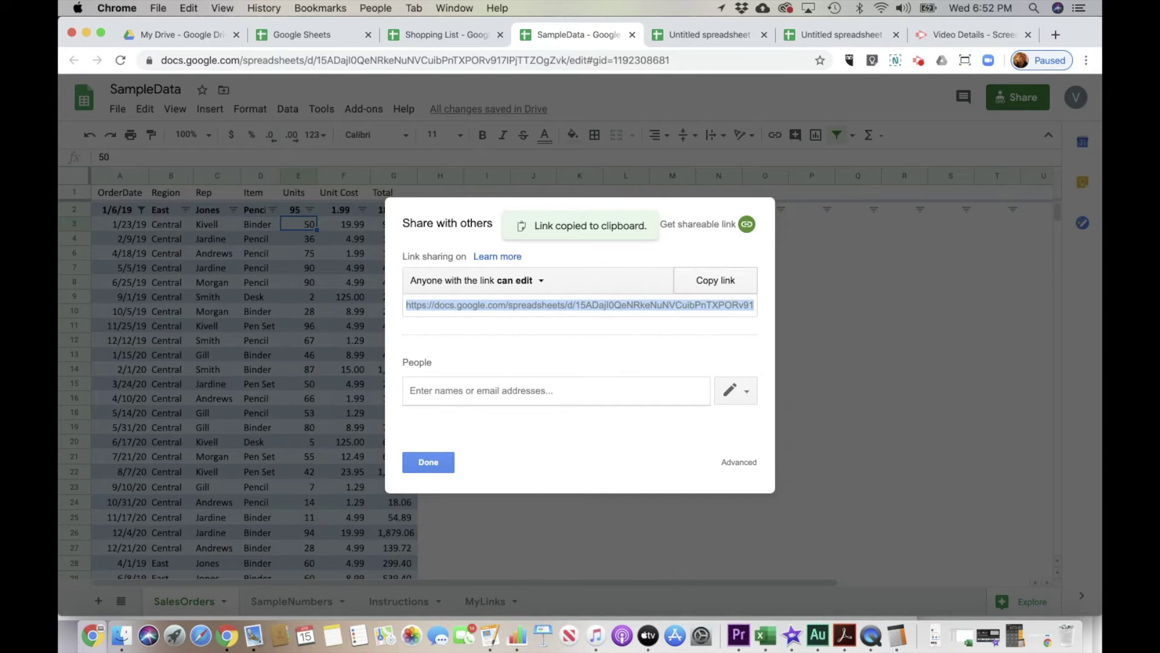
click(428, 462)
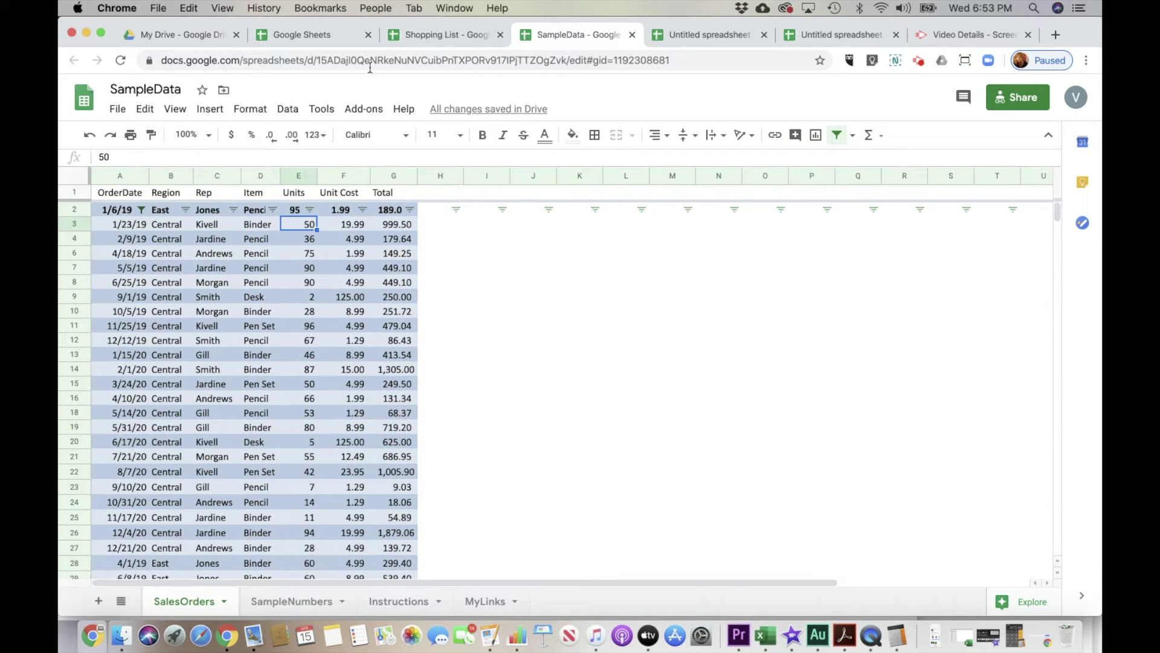
In cell A10 of the Shopping List's Information sheet, enter an IMPORTRANGE formula with the copied SampleData link and range "E3"
click(421, 38)
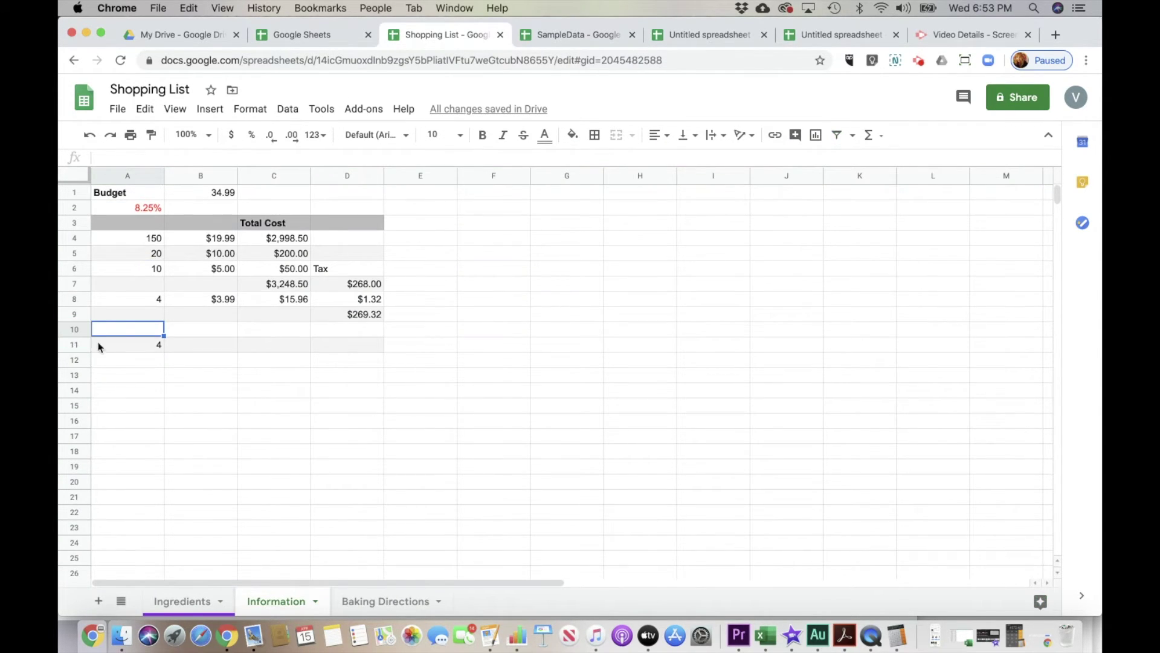
click(148, 329)
text(=)
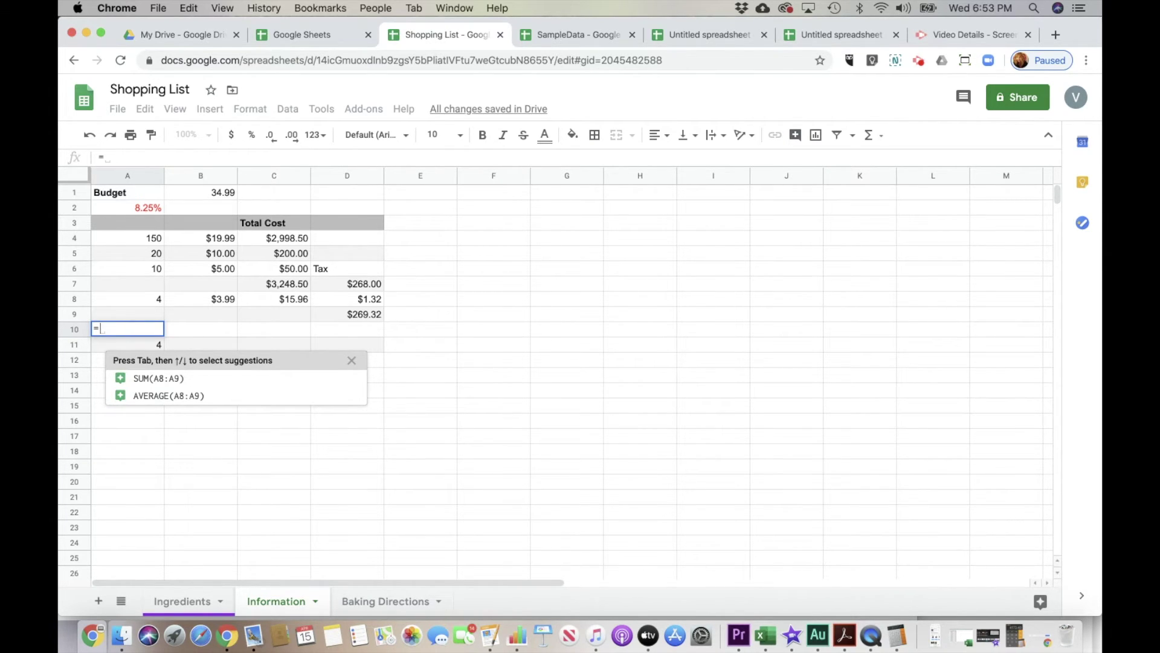
text(import)
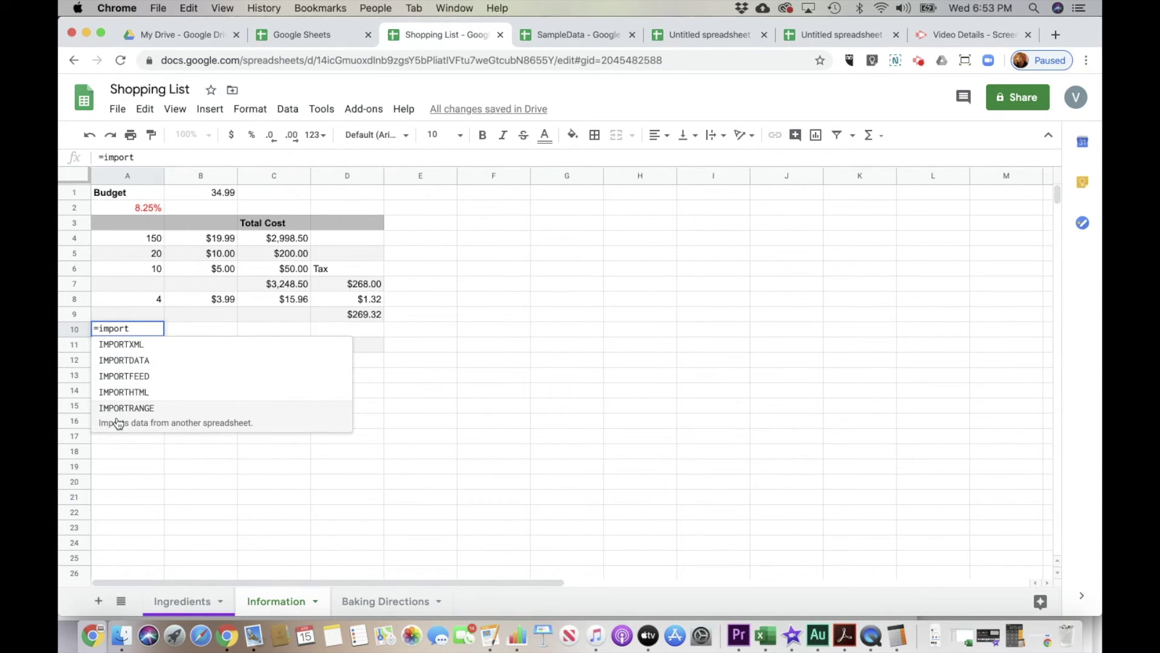
click(119, 412)
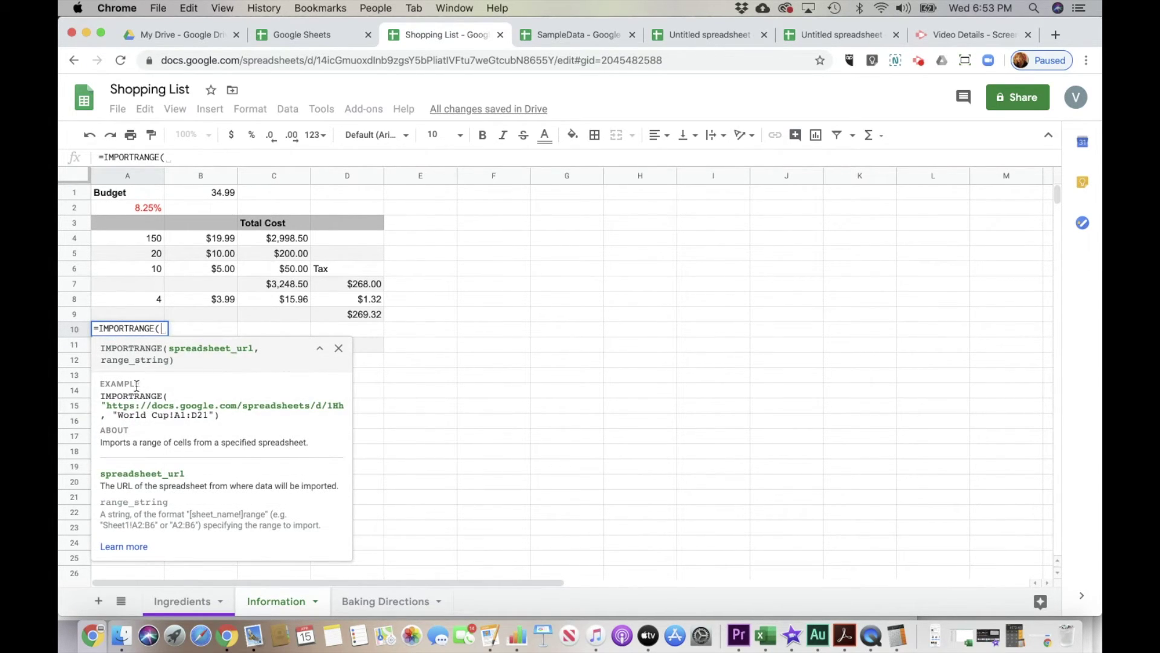
click(168, 158)
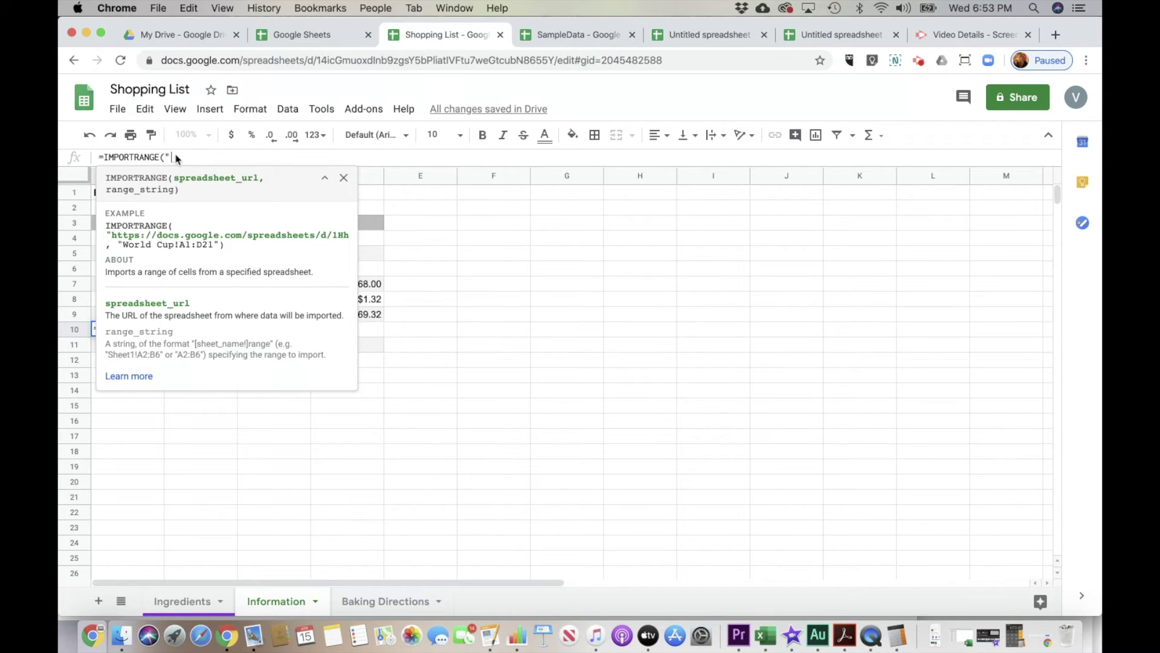
key(super+v)
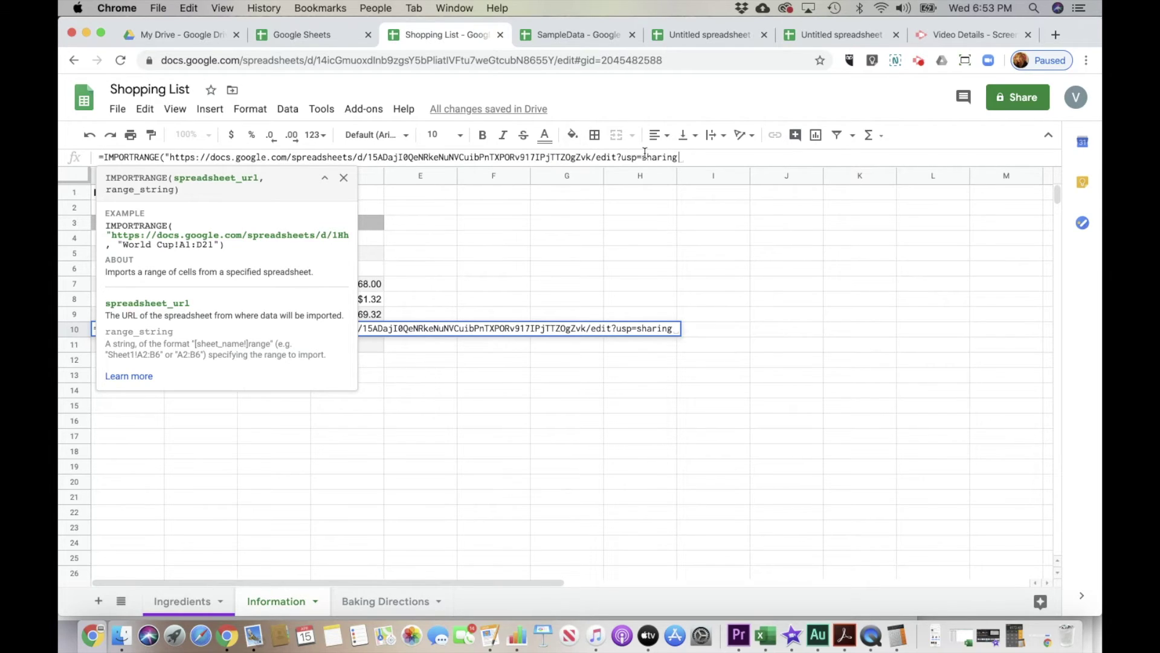
text(",)
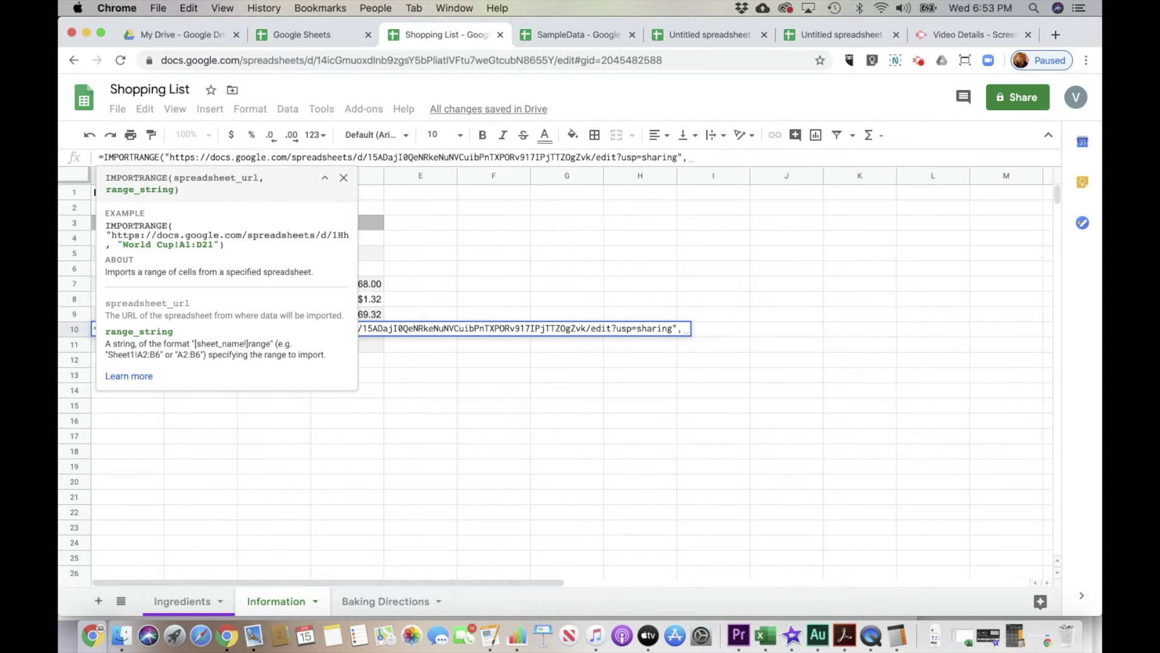
text(")
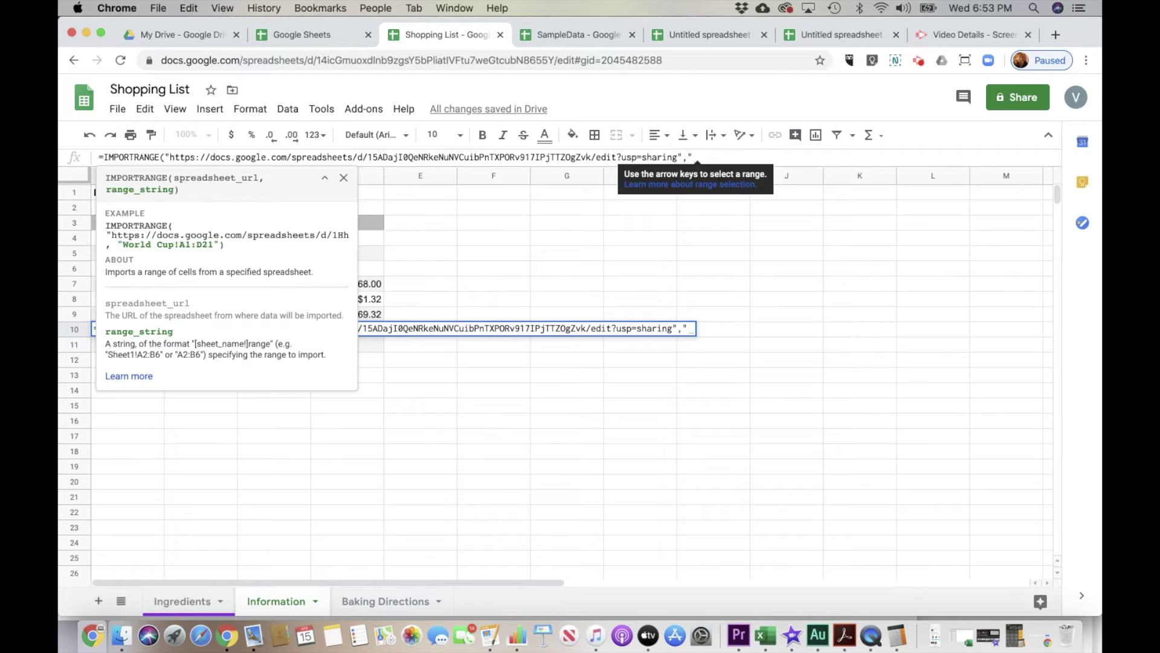
text(E)
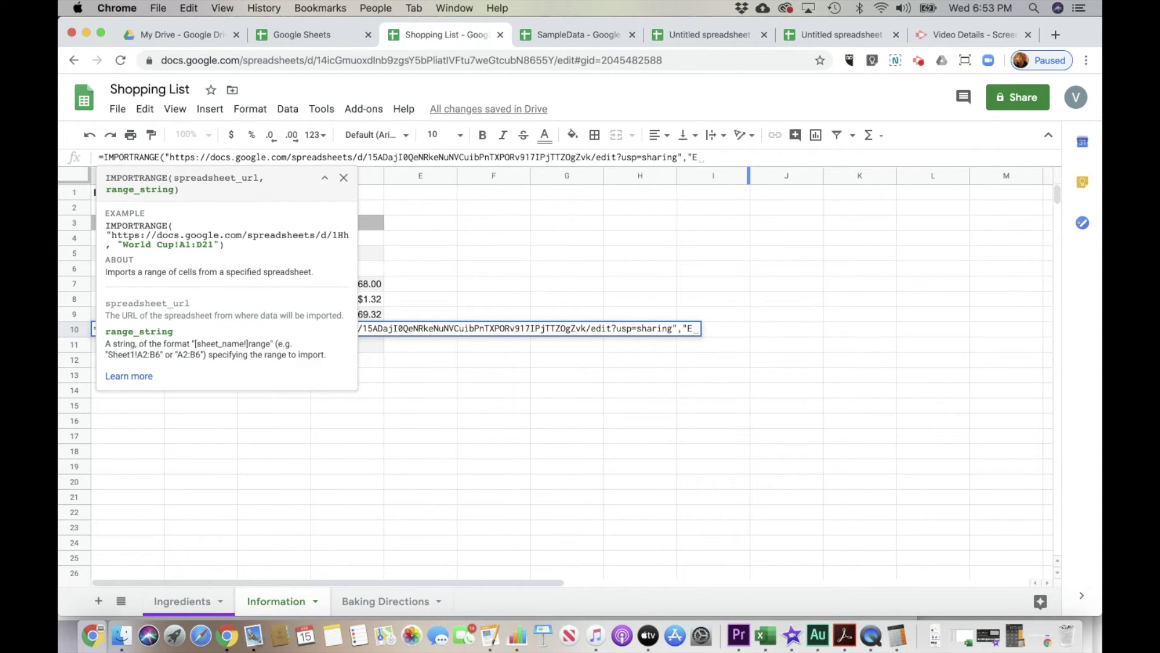
text(3"))
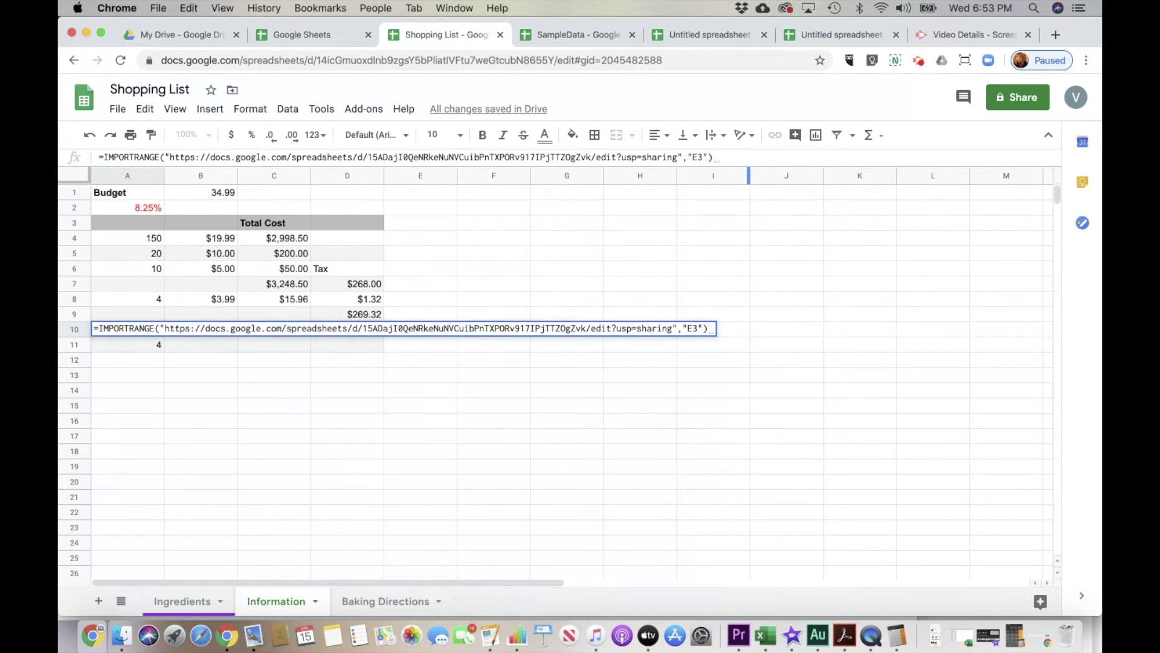
key(Return)
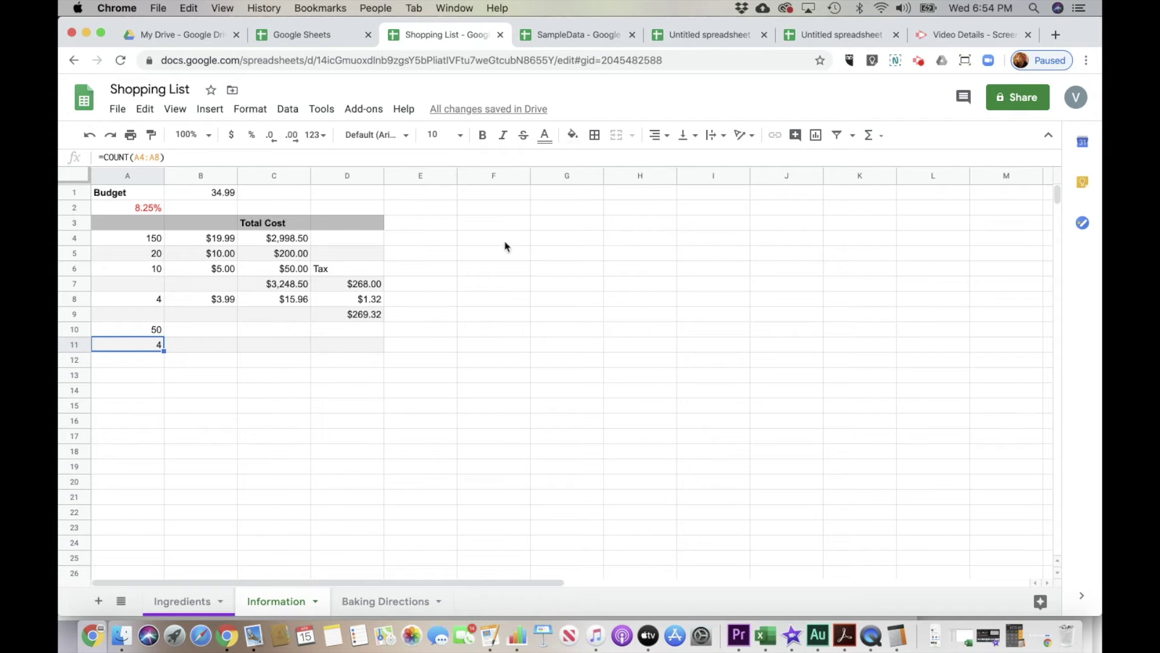
Open the sharing settings of the SampleData spreadsheet and add the recipient's e-mail address under People
click(540, 41)
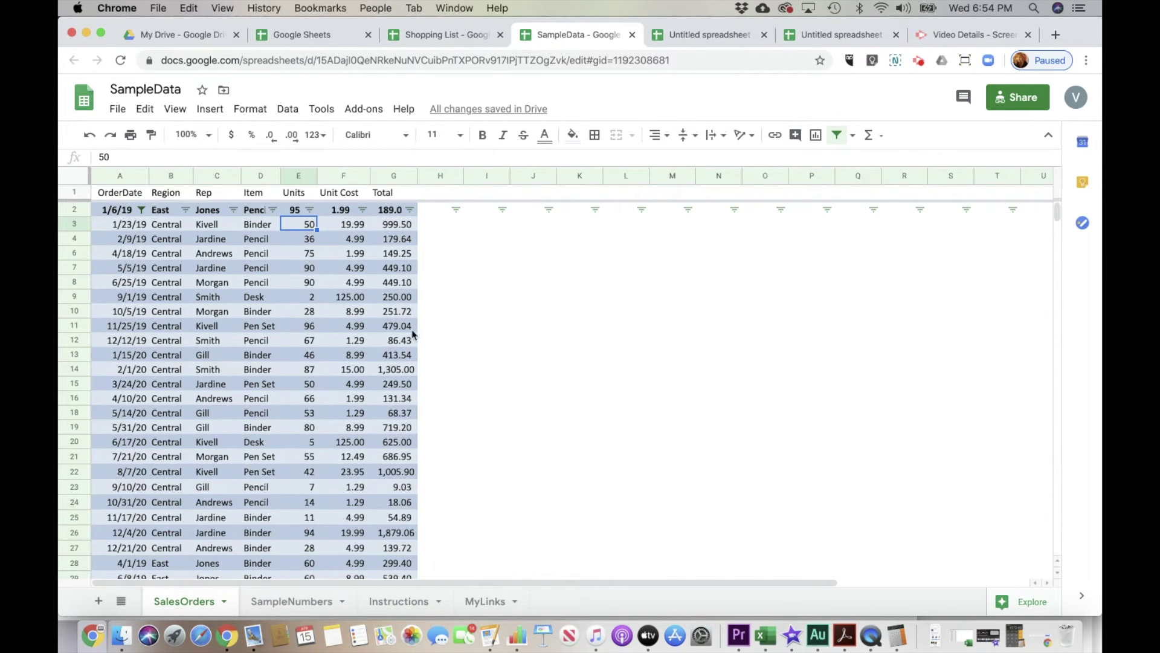
click(1018, 97)
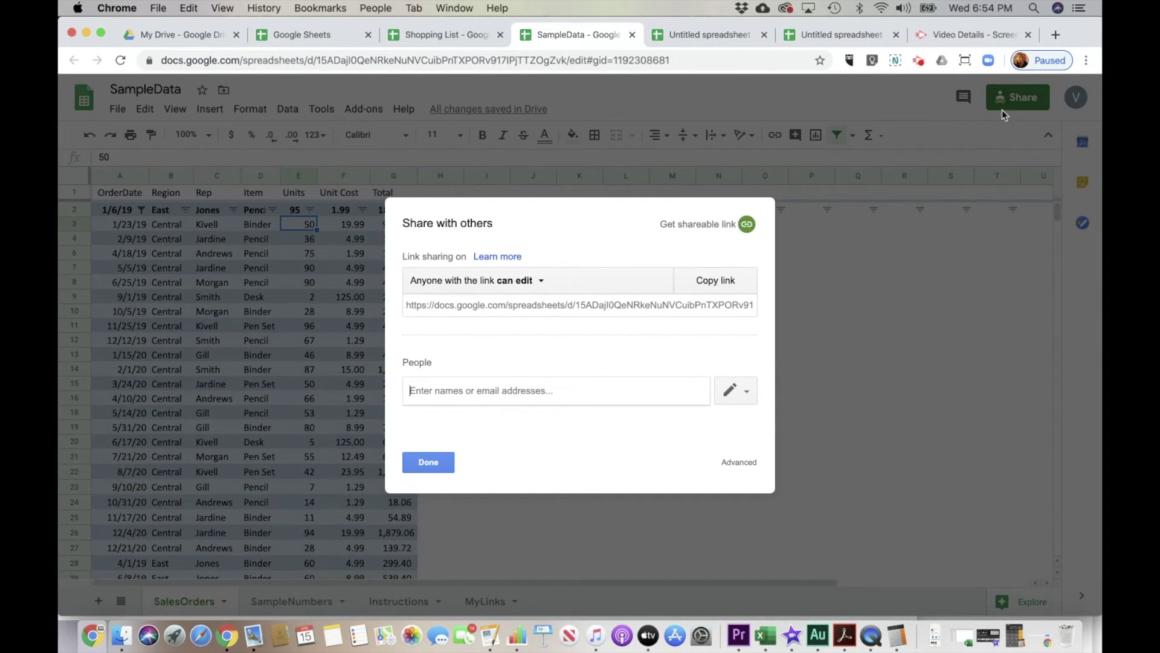
click(596, 393)
text(k)
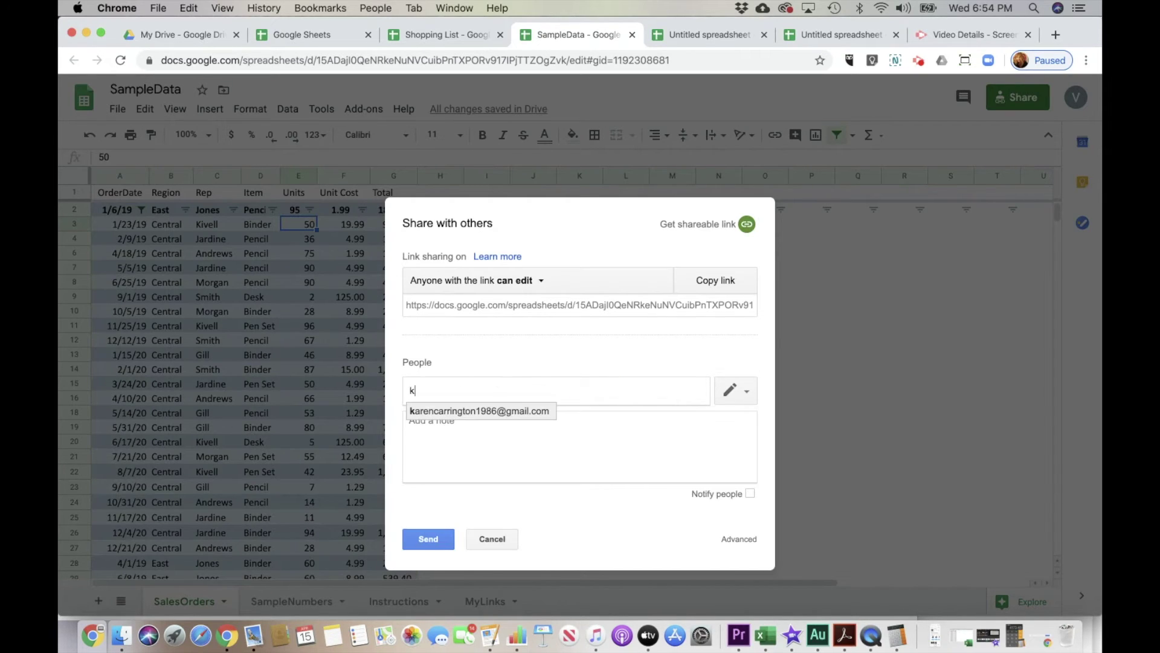
click(540, 410)
Add the note "Here is your spreadsheet." to the sharing invitation
click(511, 427)
text(H)
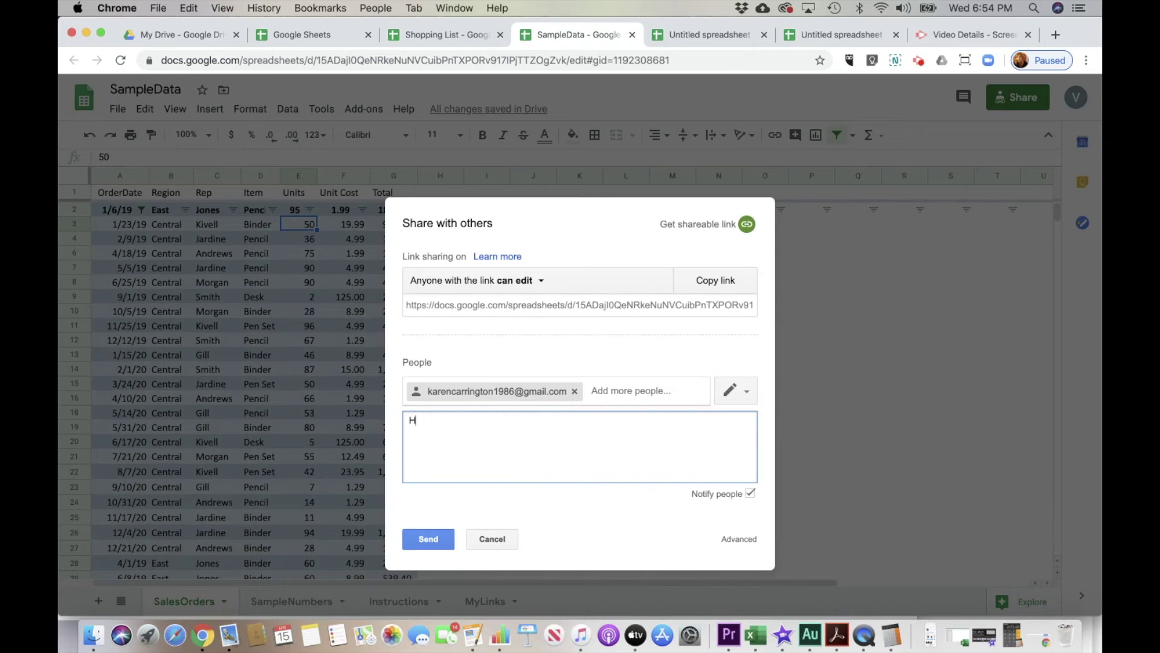
text(ere is your spreadh)
text(eet in)
key(BackSpace)
key(BackSpace)
text(eet.)
Give the recipient the "Can edit" permission and send the sharing invitation
click(733, 390)
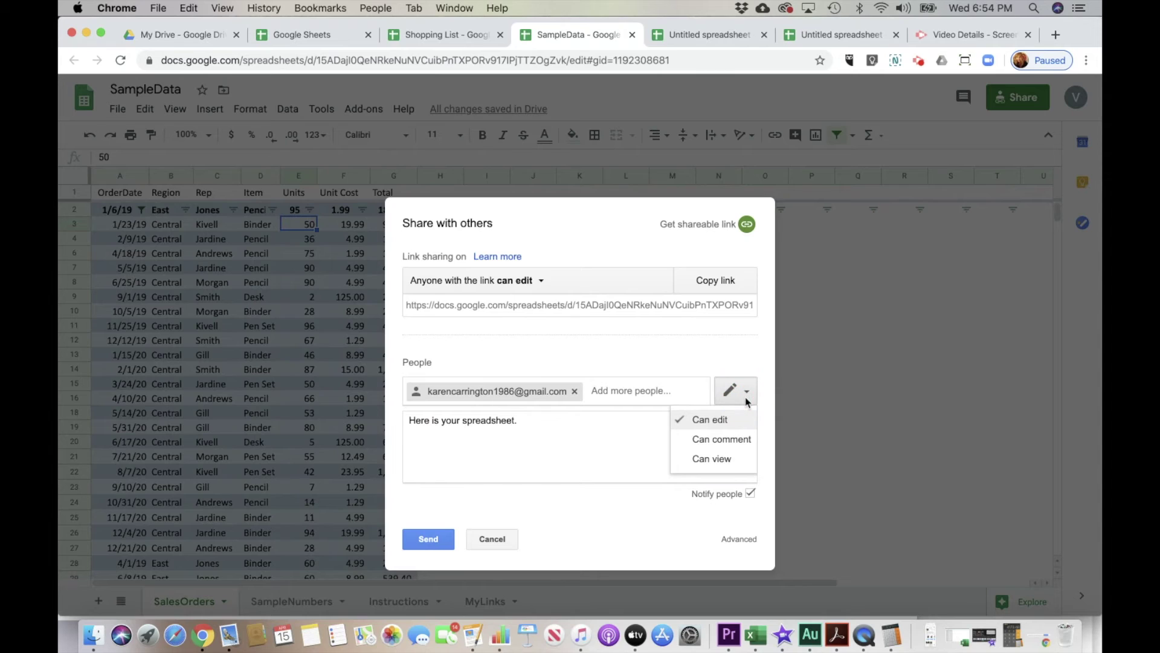
click(721, 418)
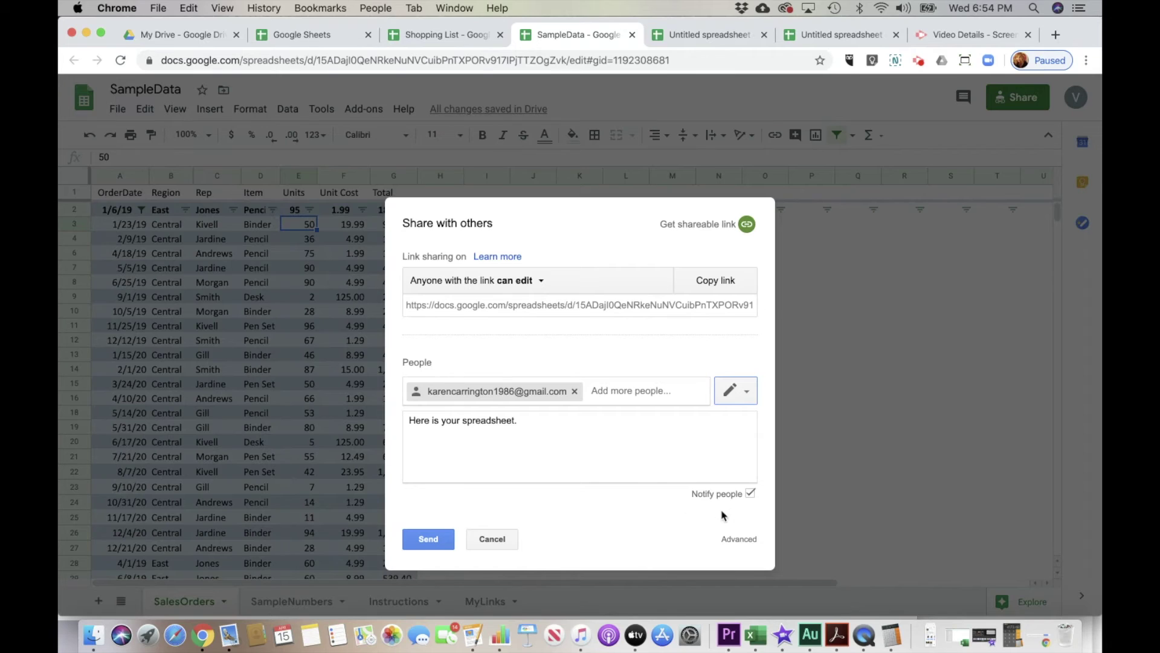
click(423, 540)
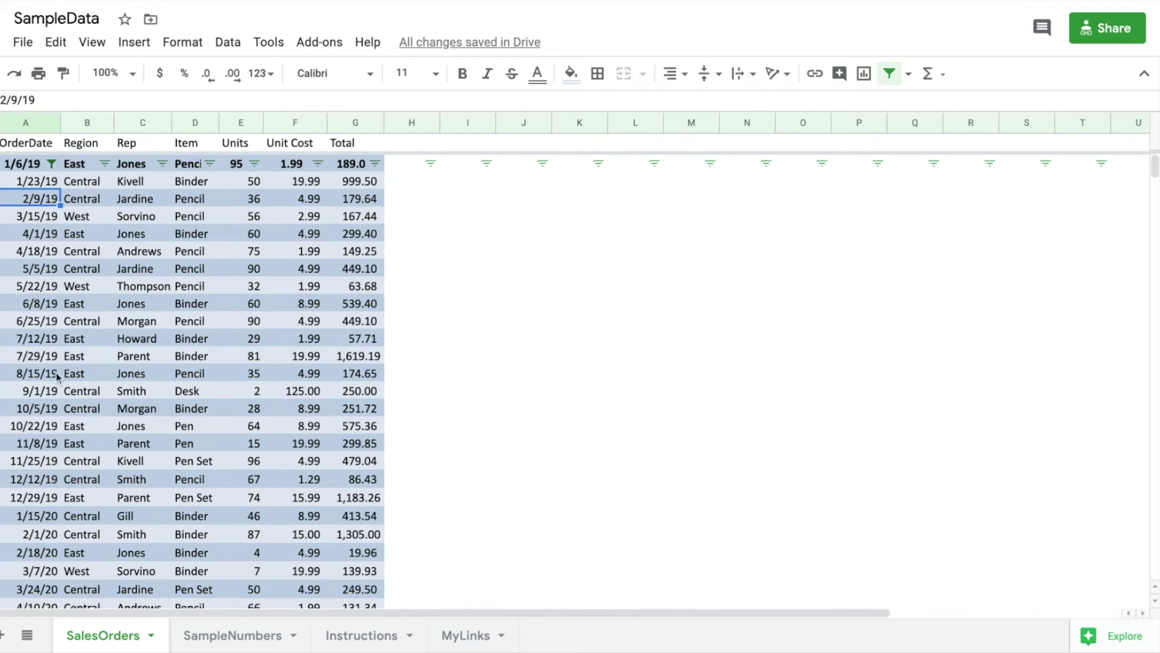
Sort the SalesOrders range A2 to G42 by Column B from A to Z
click(38, 167)
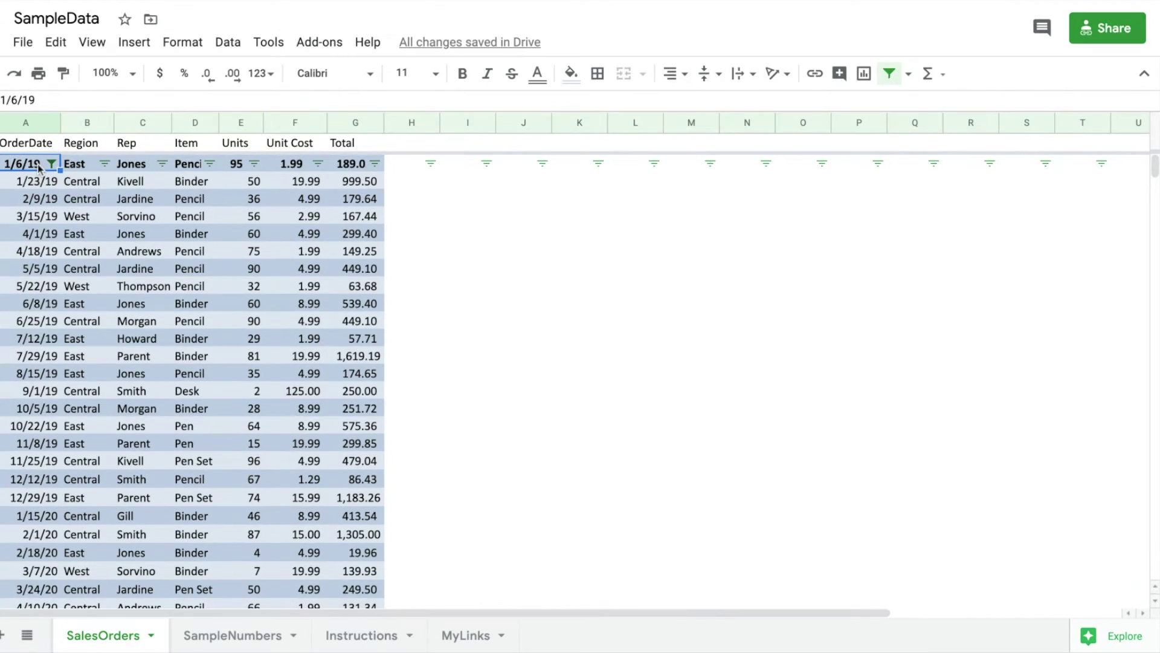
scroll(211, 396, down, 4)
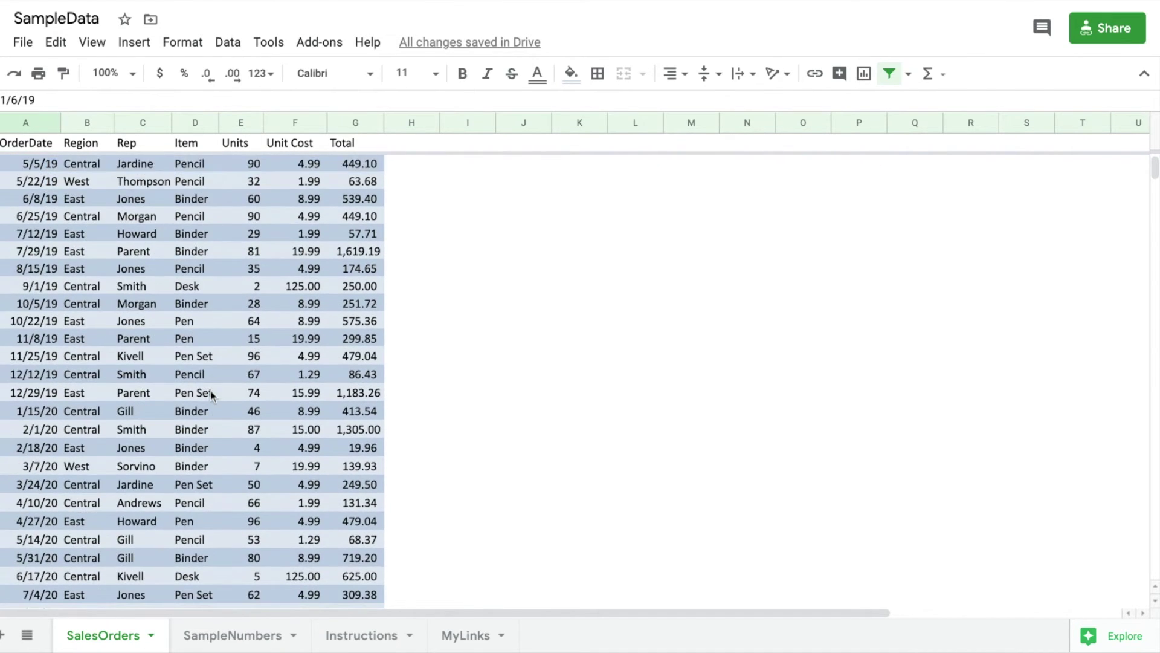
scroll(211, 396, down, 3)
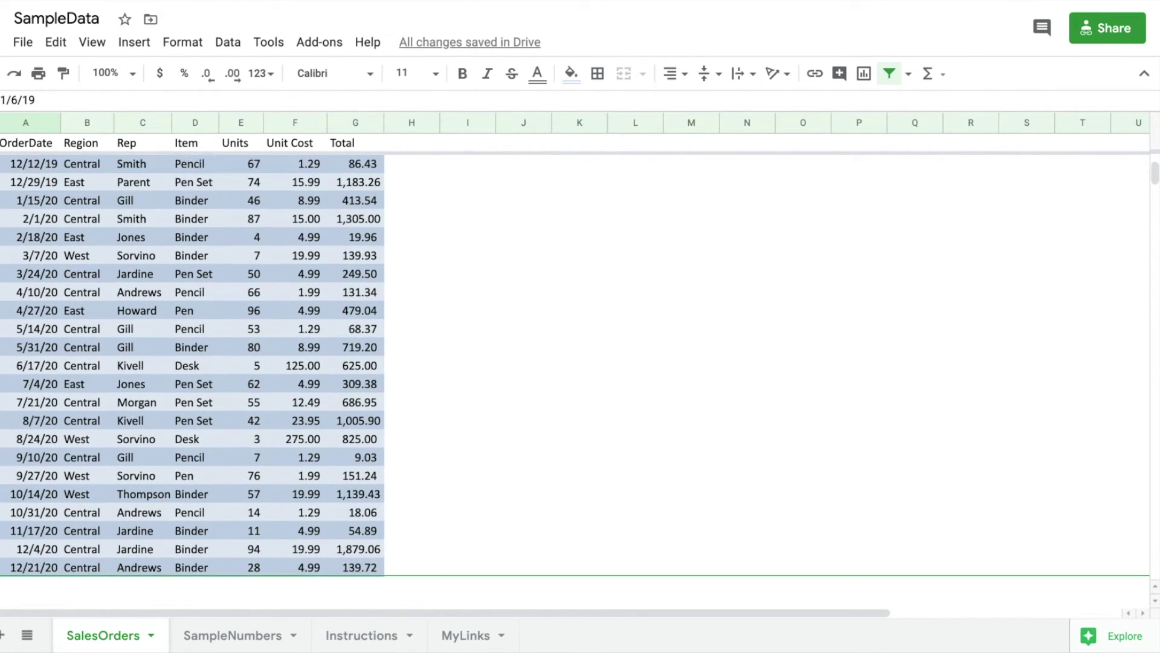
shift+click(362, 538)
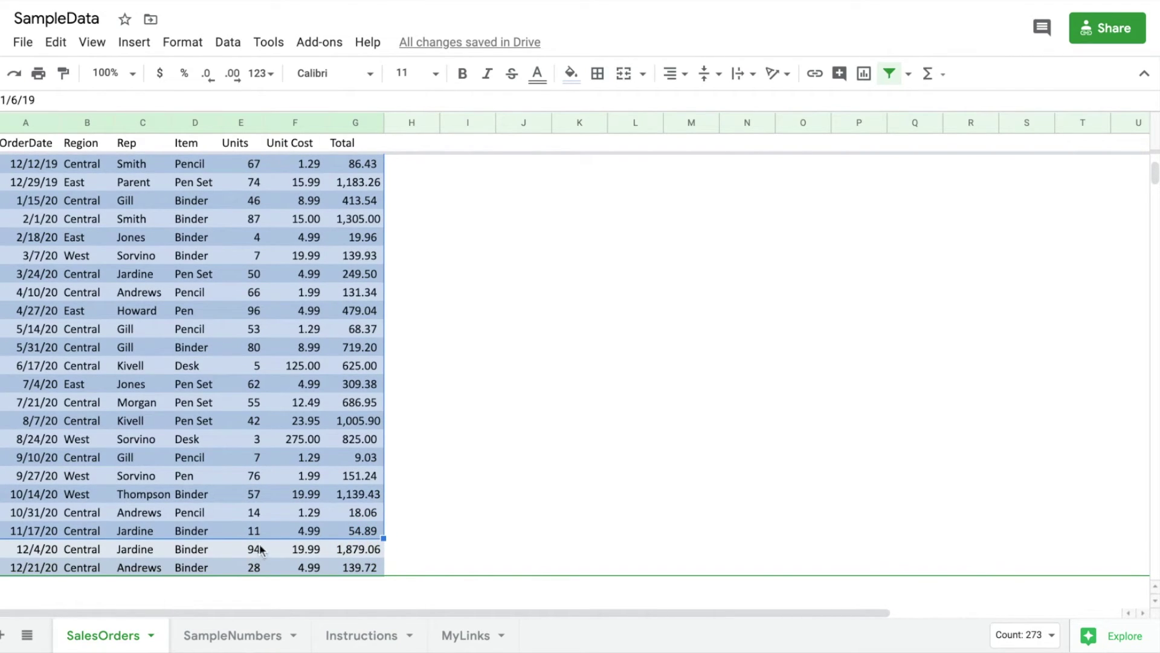
click(232, 47)
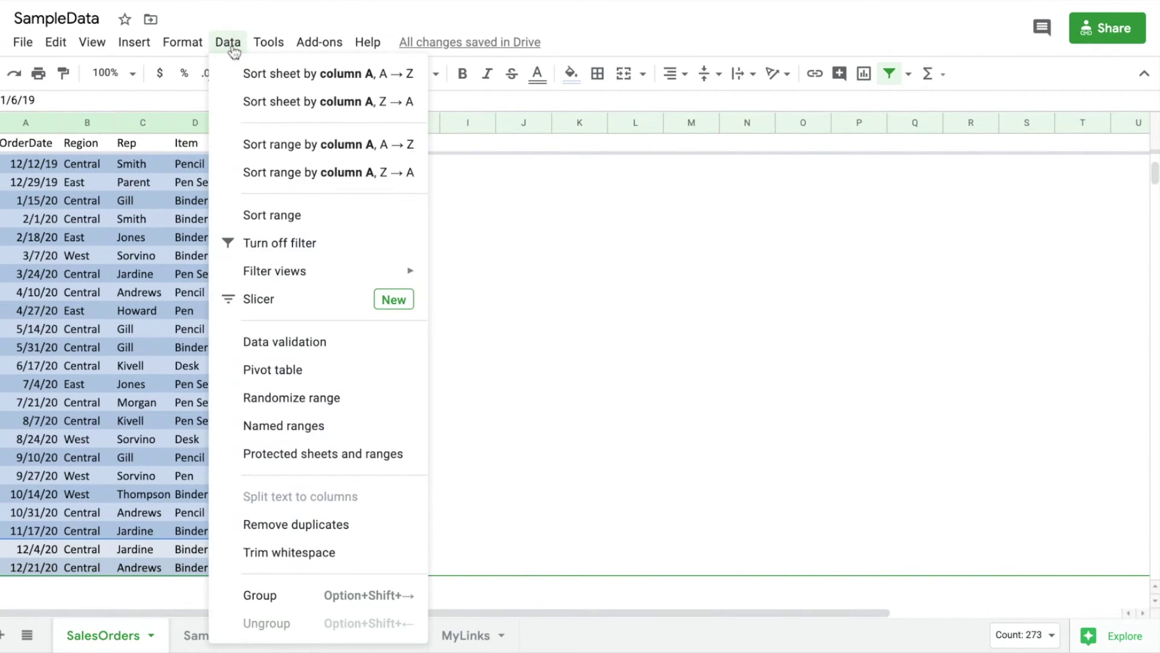
click(270, 217)
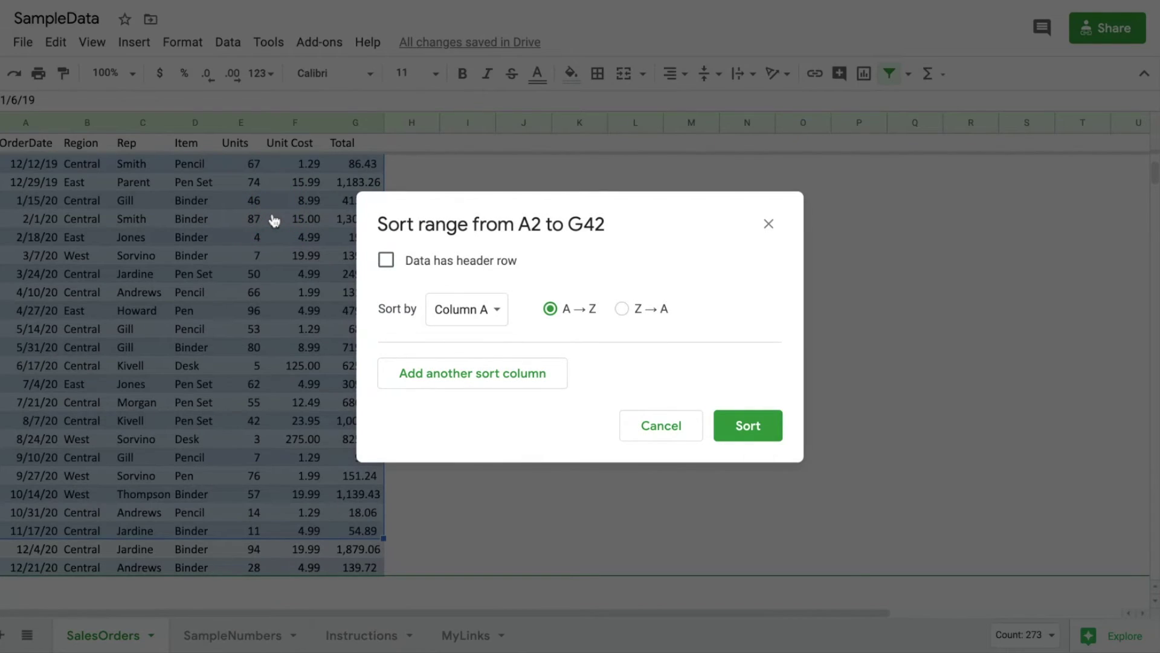
click(492, 314)
click(501, 338)
click(745, 426)
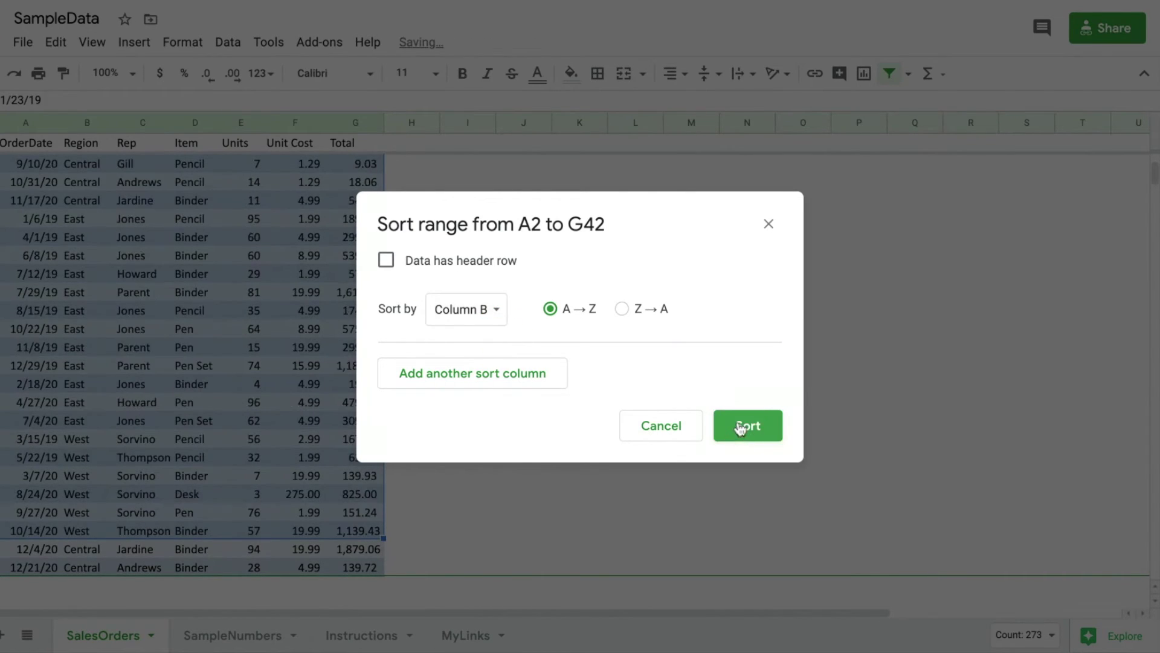
scroll(160, 420, up, 6)
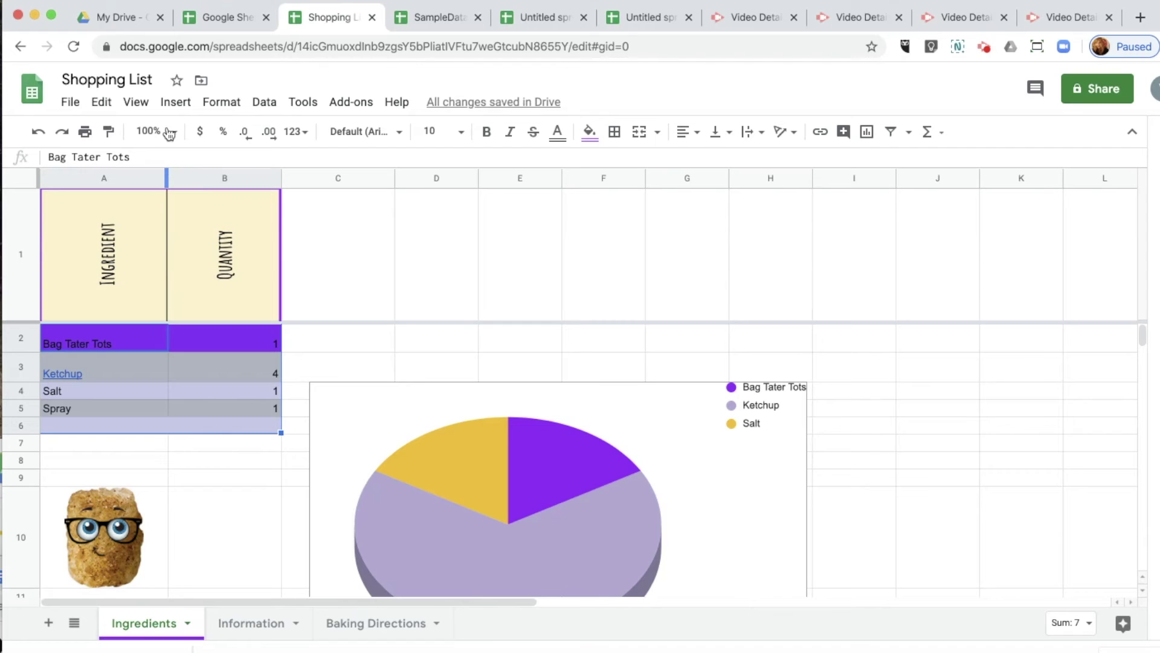
Insert a form into the Shopping List spreadsheet and open it for adding questions
click(176, 103)
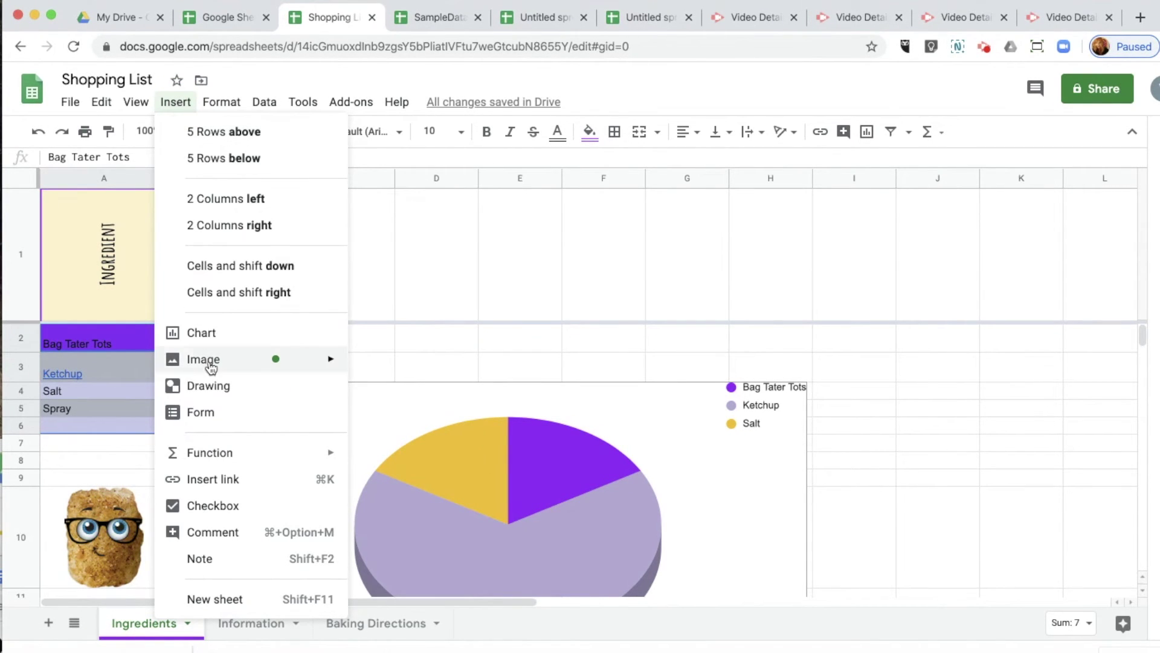
click(215, 425)
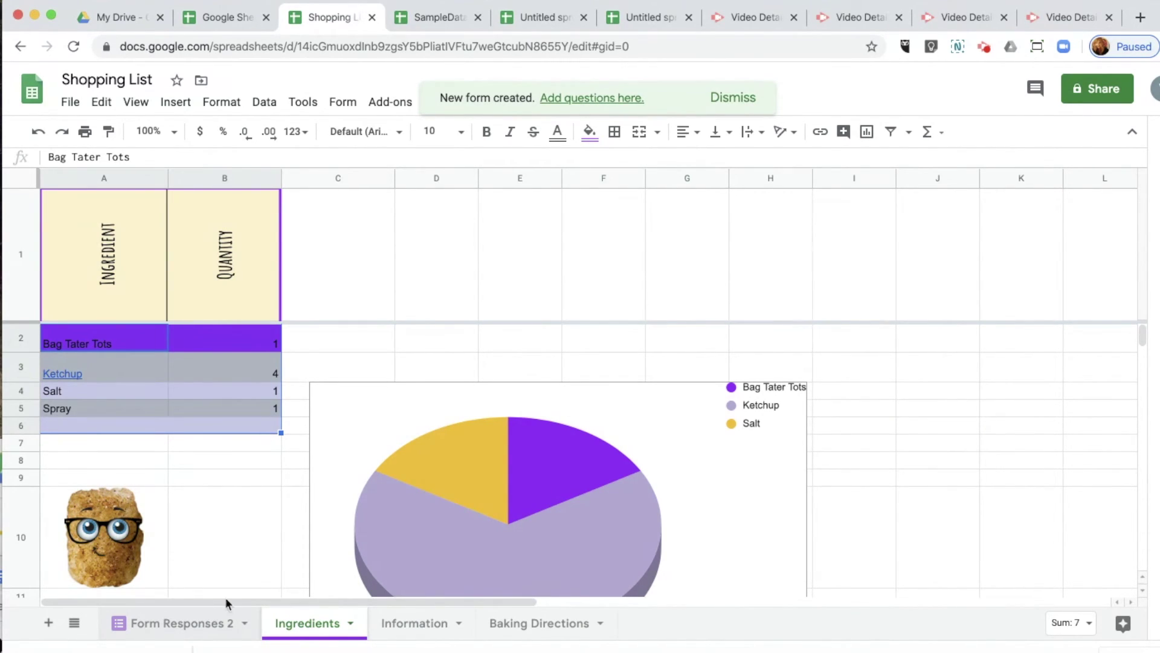
click(592, 99)
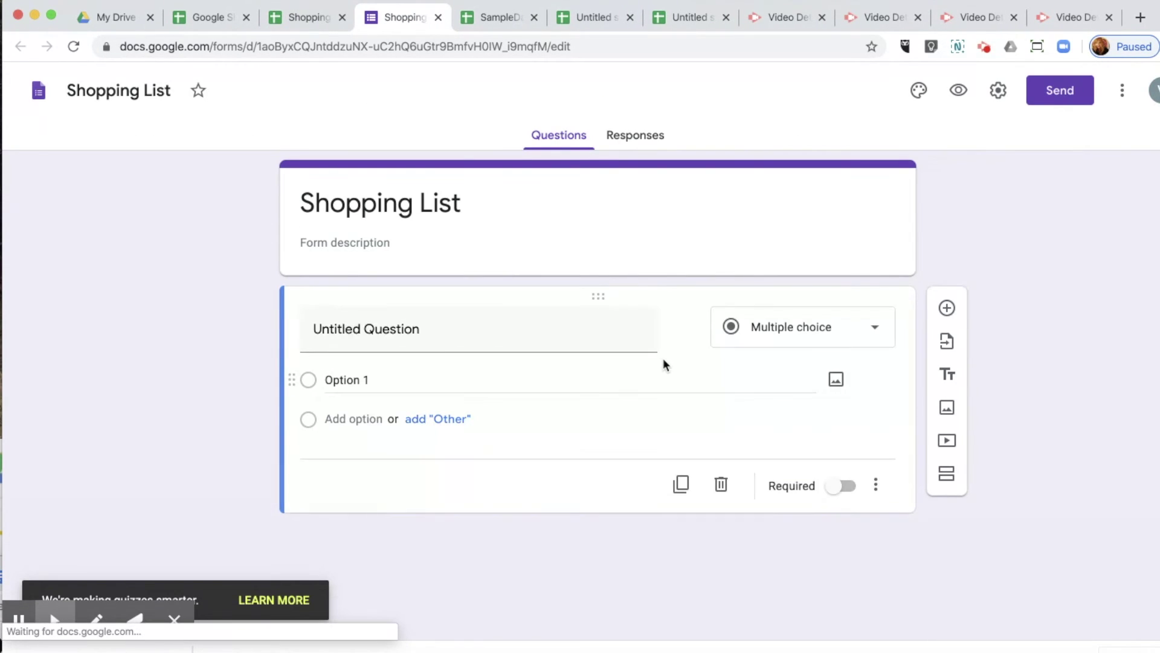
Enter "What else would you like to see in the waffle recipe?" as the form description
click(402, 242)
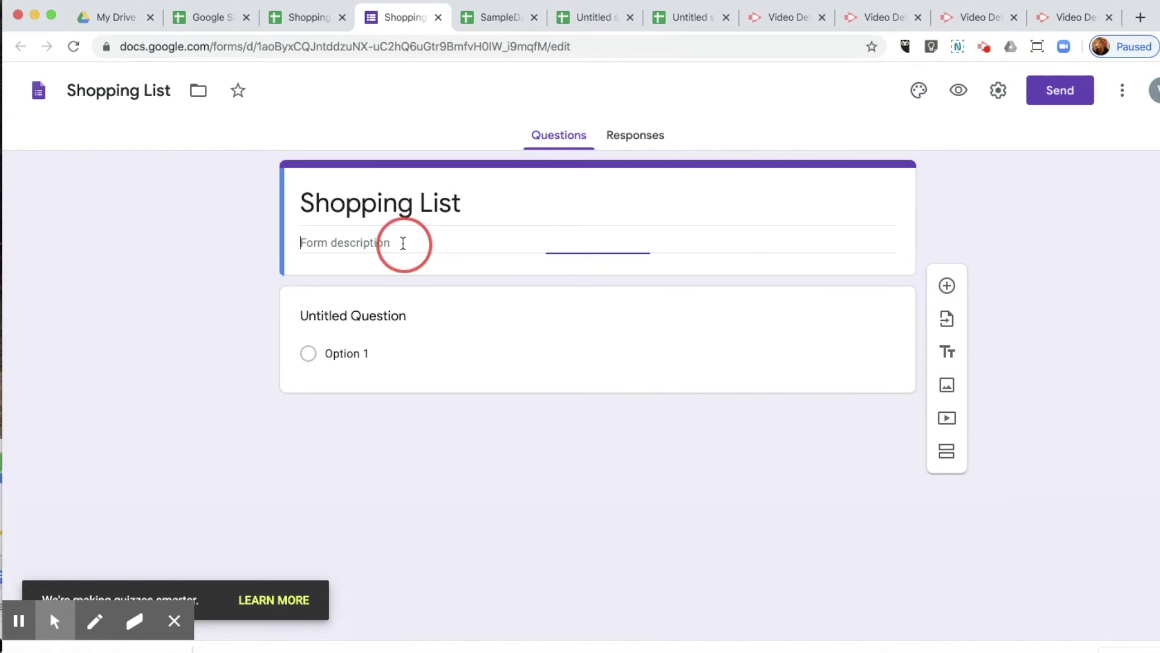
text(What else )
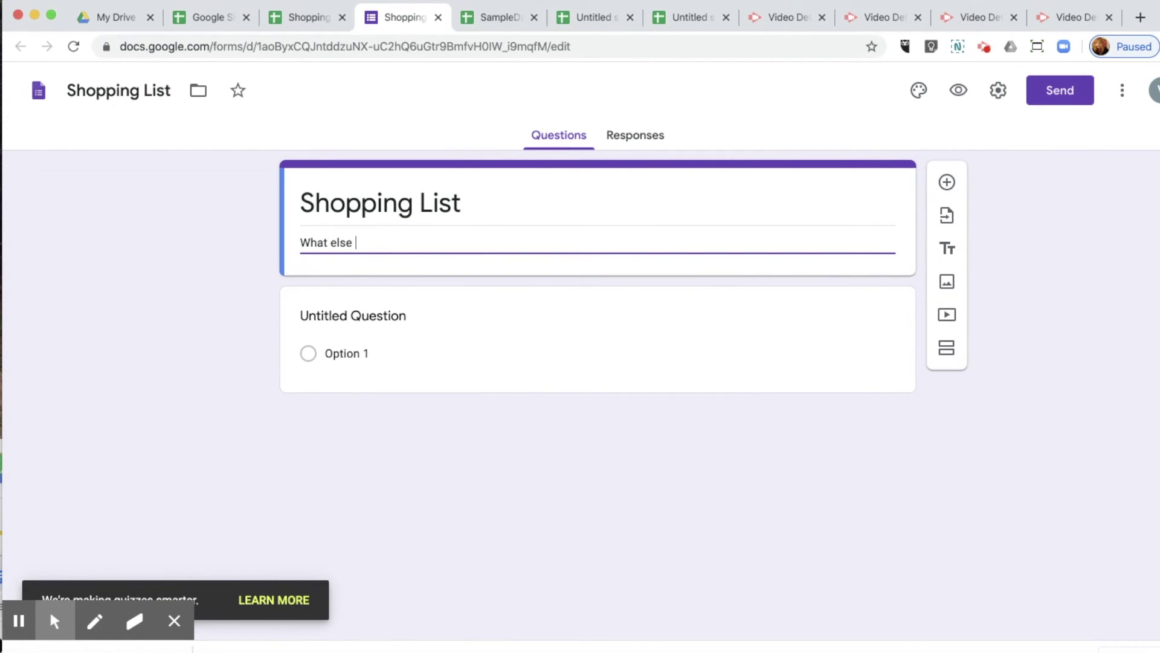
text(would you like to)
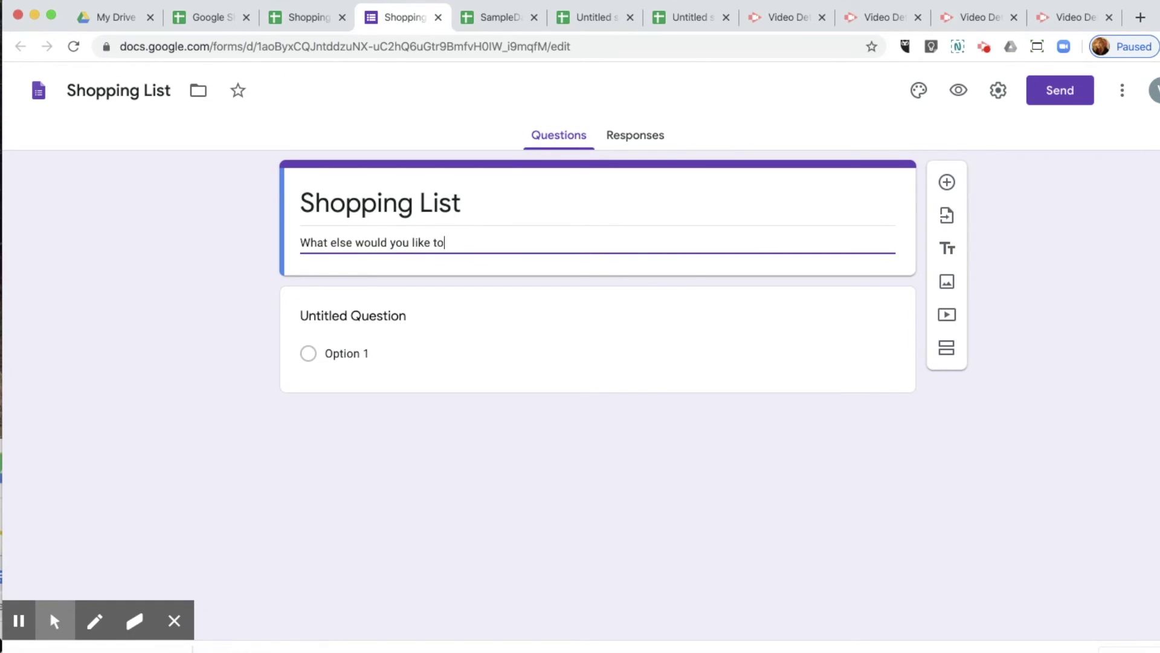
text( see in the waffle re)
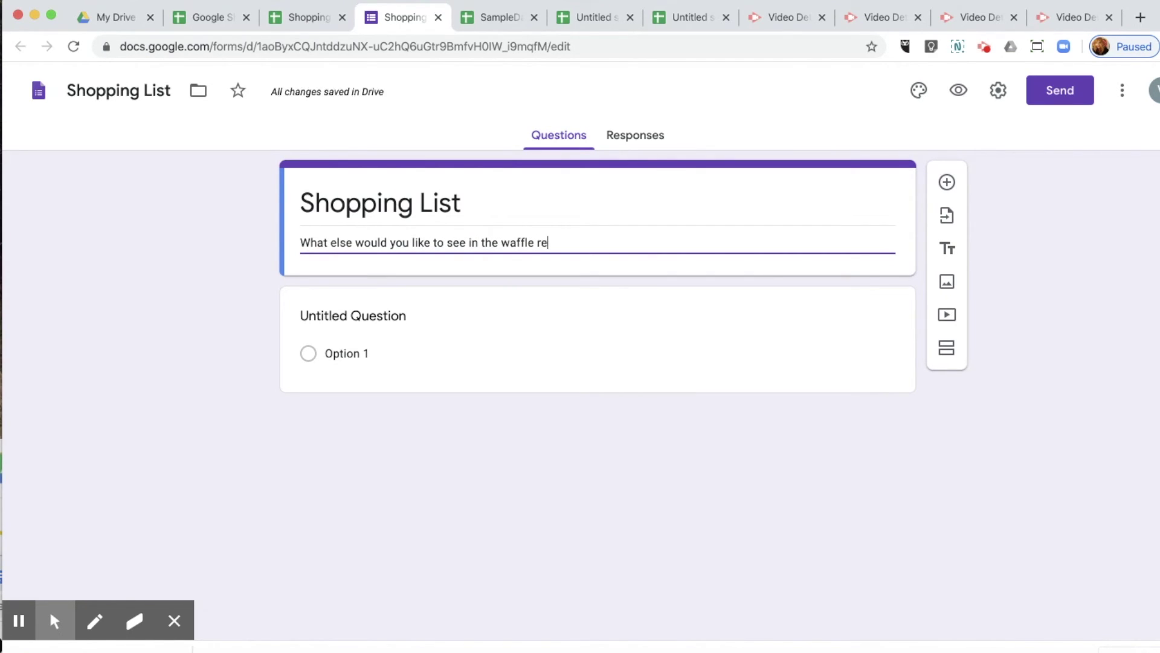
text(cipe?)
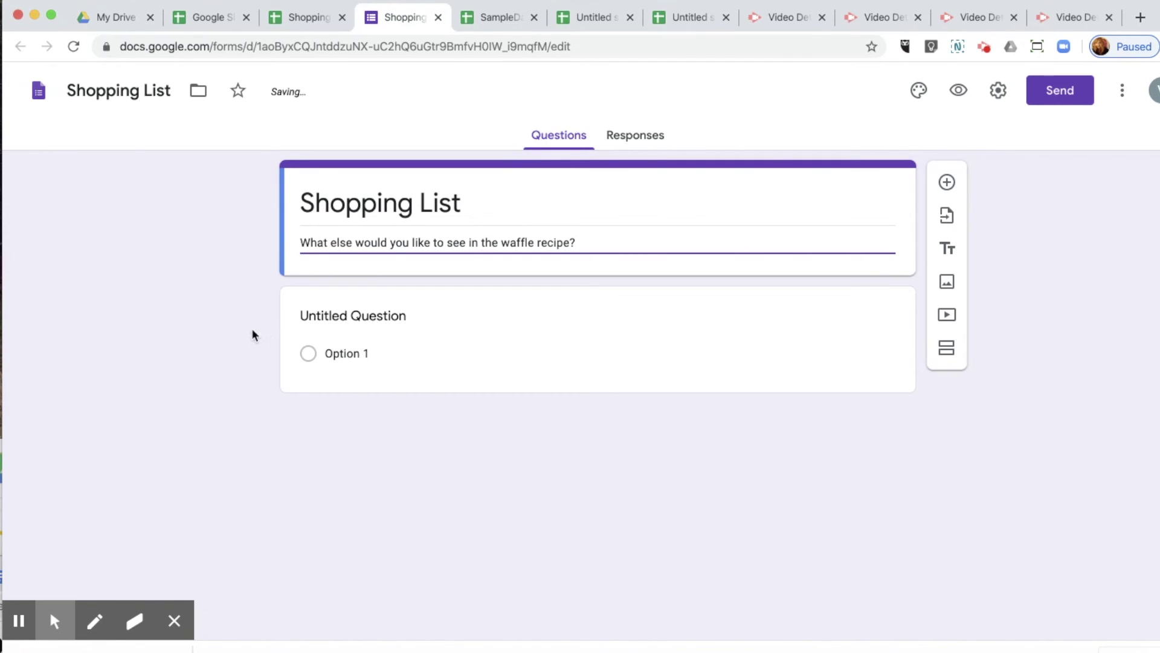
Title the form's first question "Tater Tots"
click(374, 316)
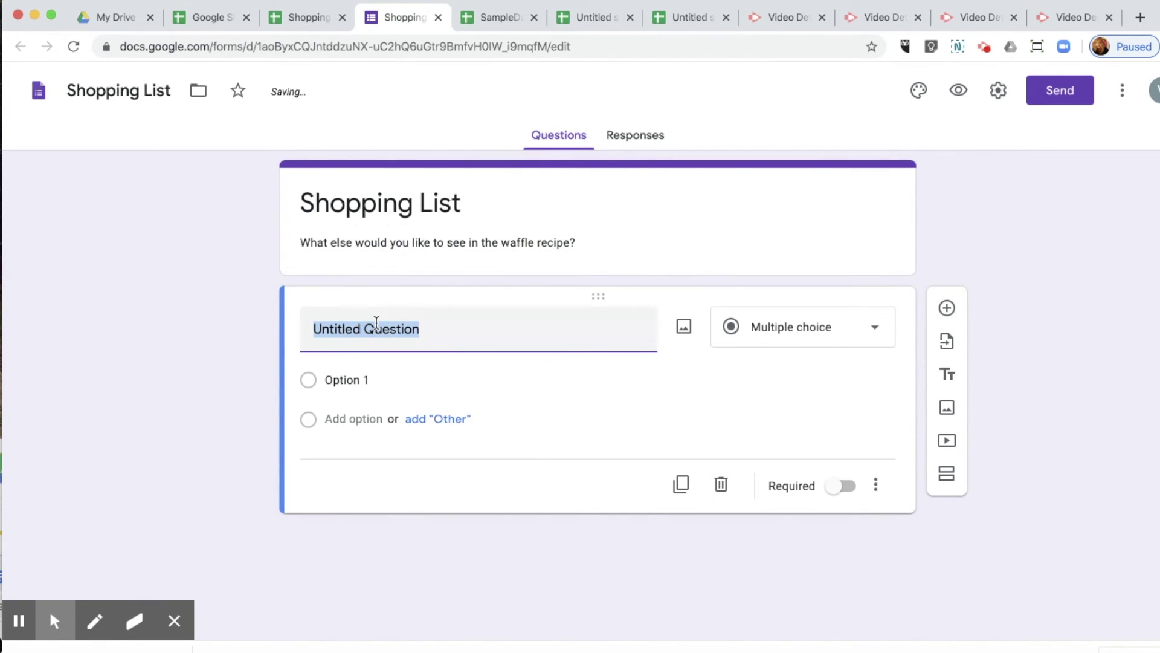
text(TAter)
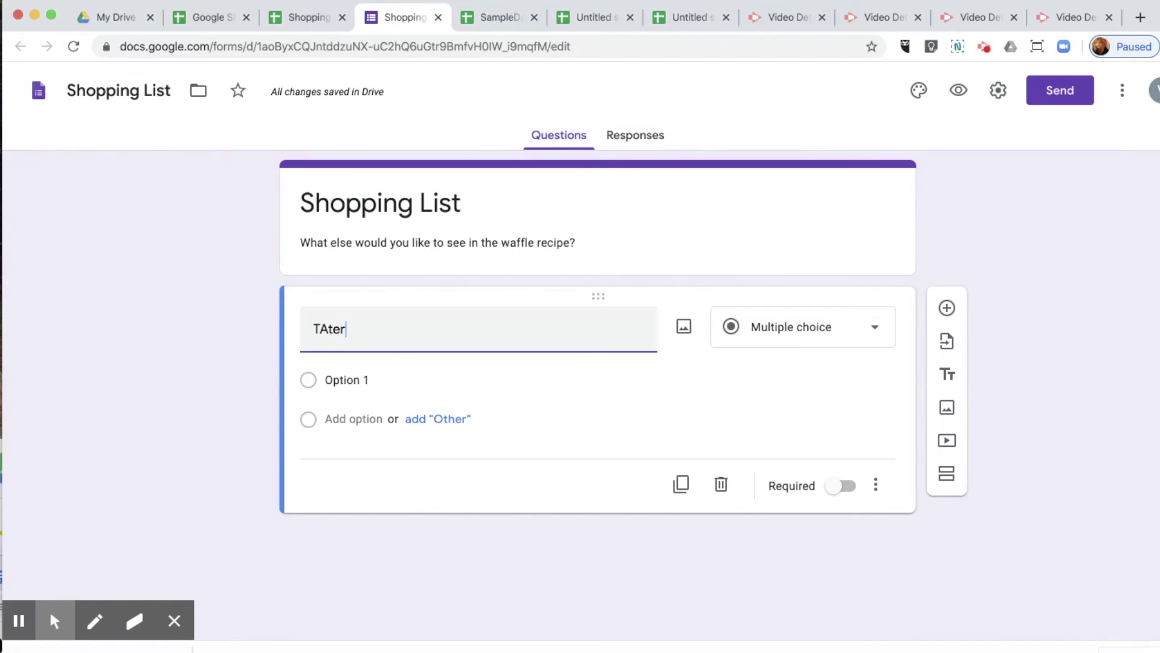
key(BackSpace)
key(BackSpace)
key(BackSpace)
key(BackSpace)
text(ater)
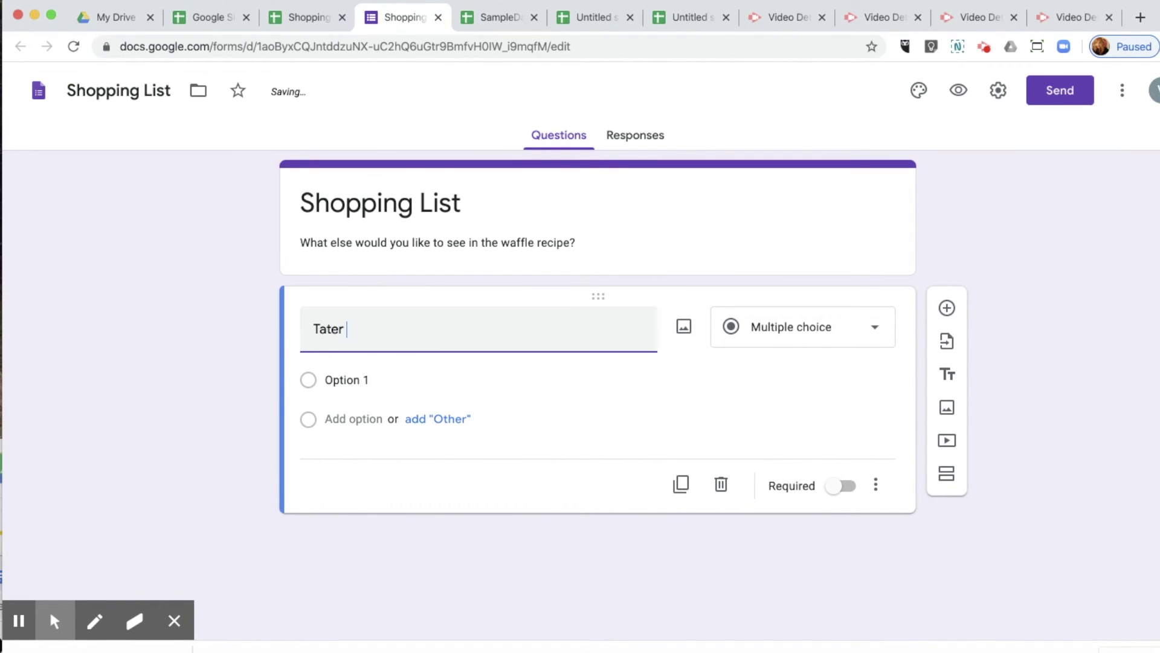
text( Tots)
Give the multiple-choice Tater Tots question the answer options "Yes" and "No"
click(369, 379)
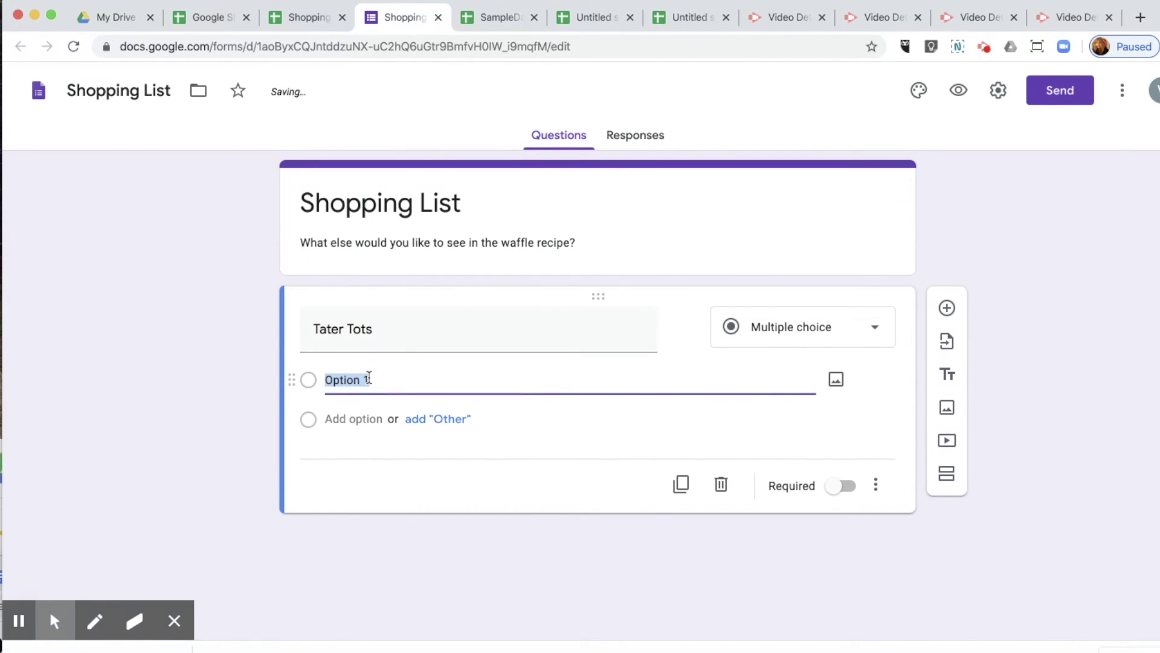
text(Yes)
click(375, 414)
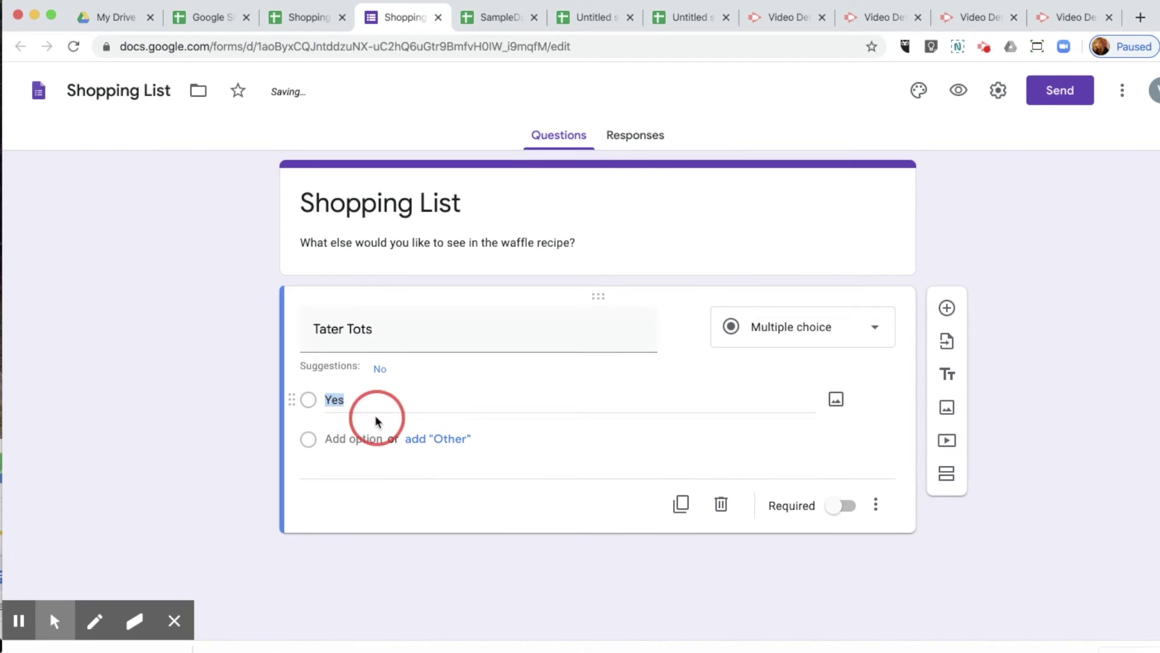
click(363, 440)
click(459, 506)
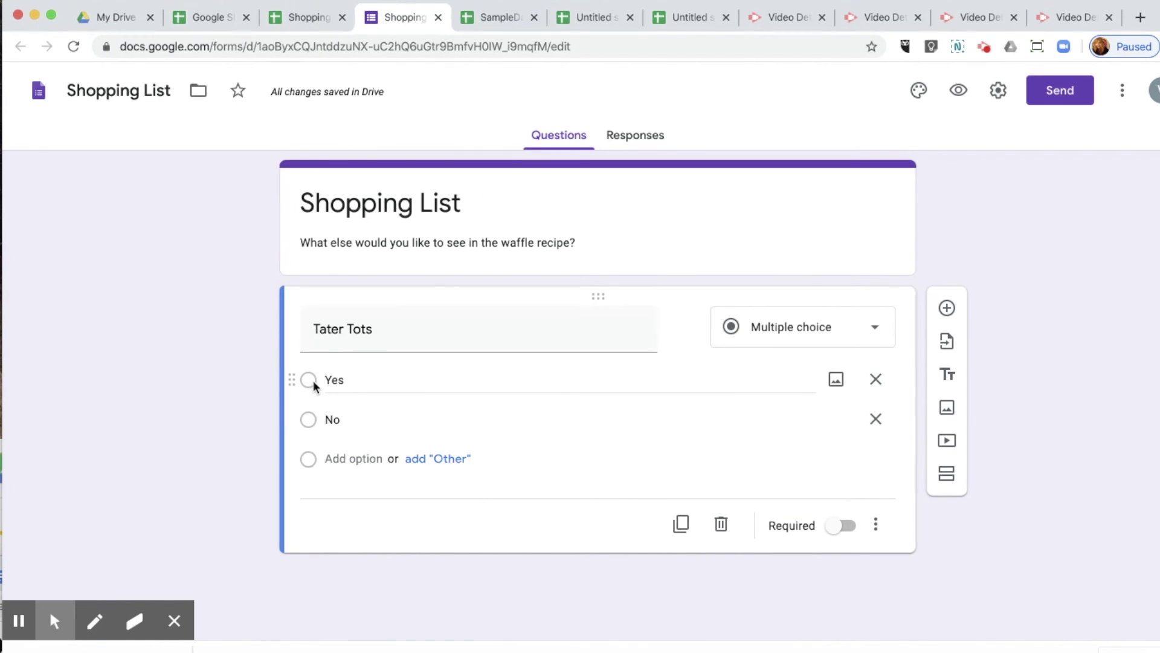
click(329, 380)
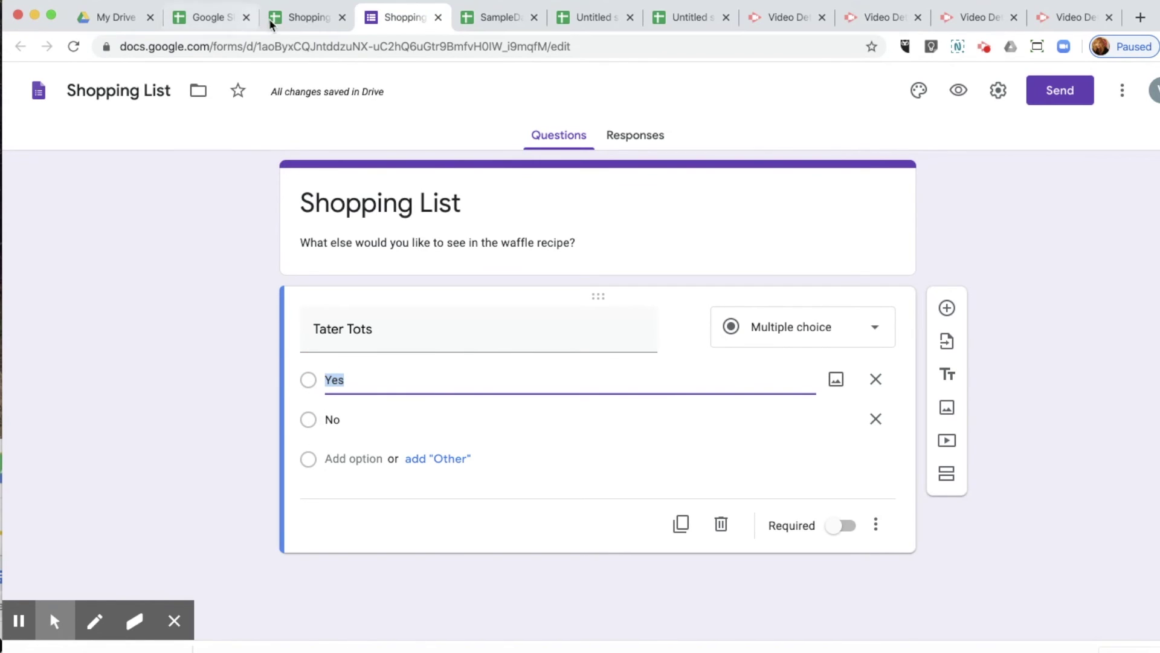
Check the Form Responses 2 sheet of the Shopping List spreadsheet for the form's question column, and return to the Ingredients sheet
click(284, 18)
scroll(228, 362, down, 2)
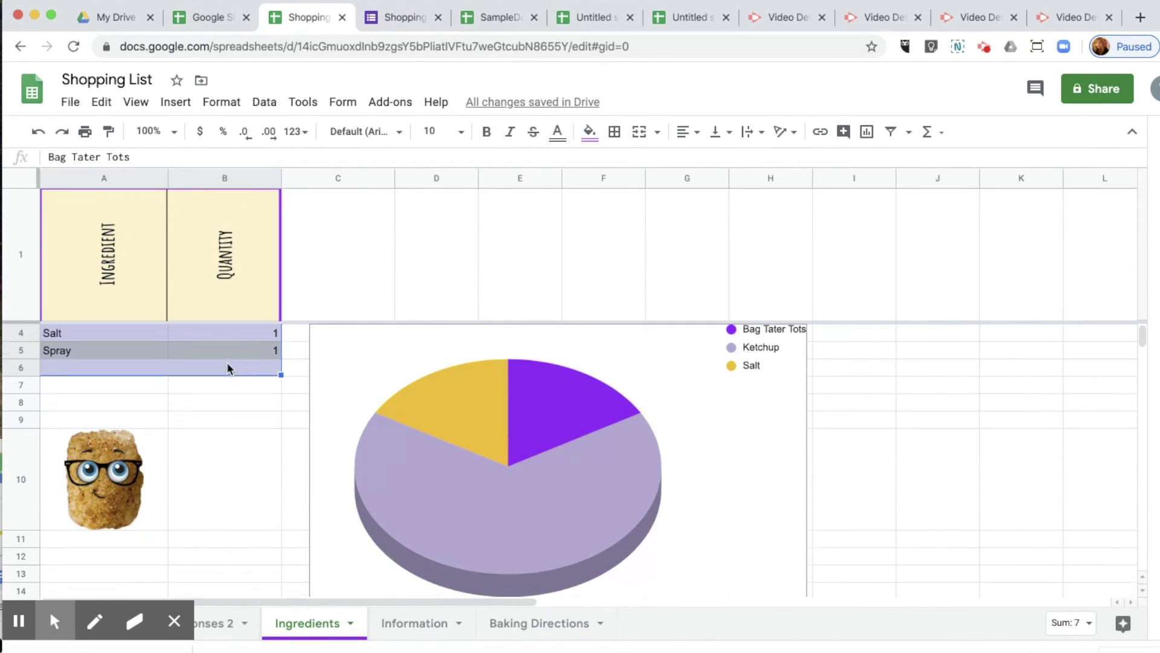
click(174, 621)
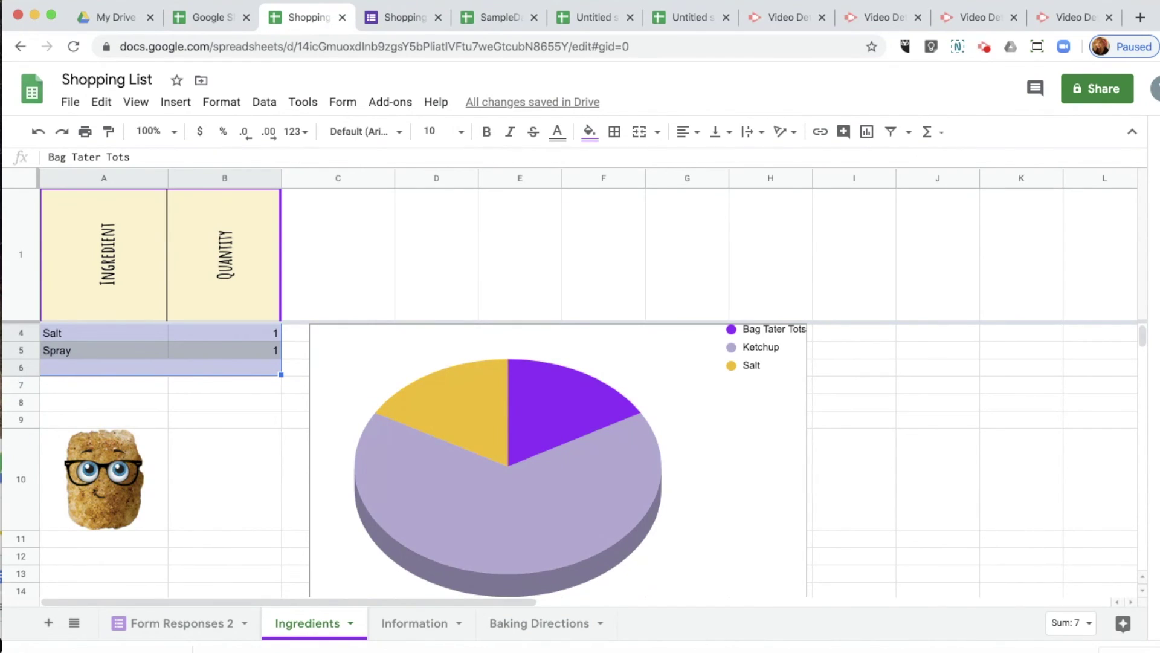
scroll(285, 489, down, 1)
click(206, 632)
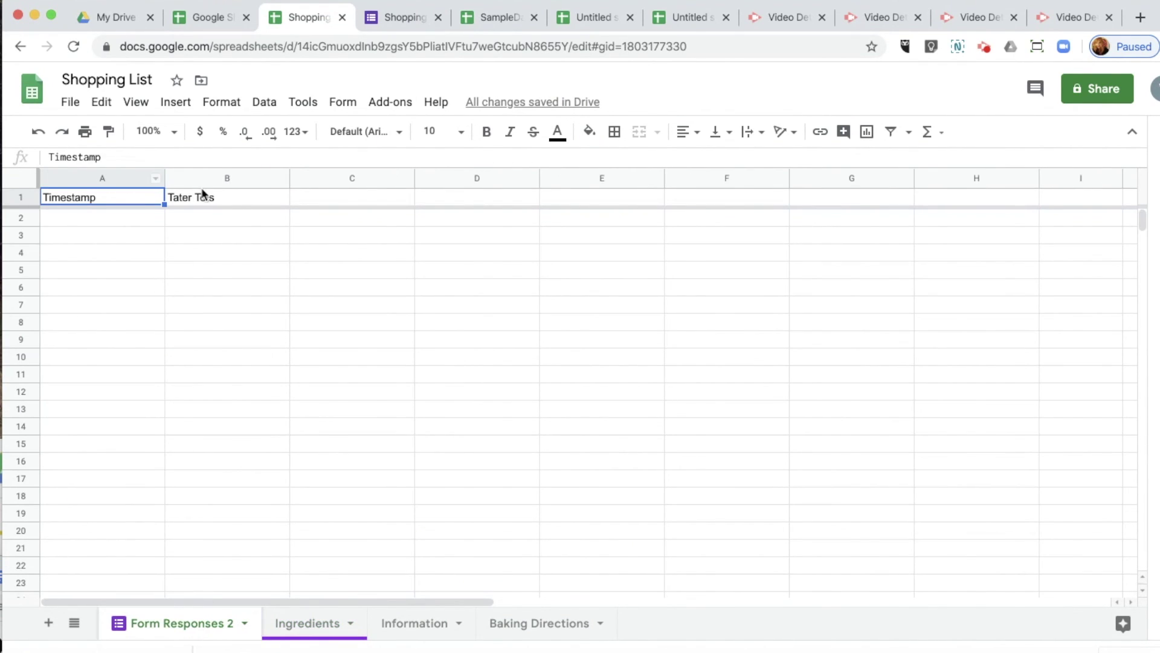
click(221, 222)
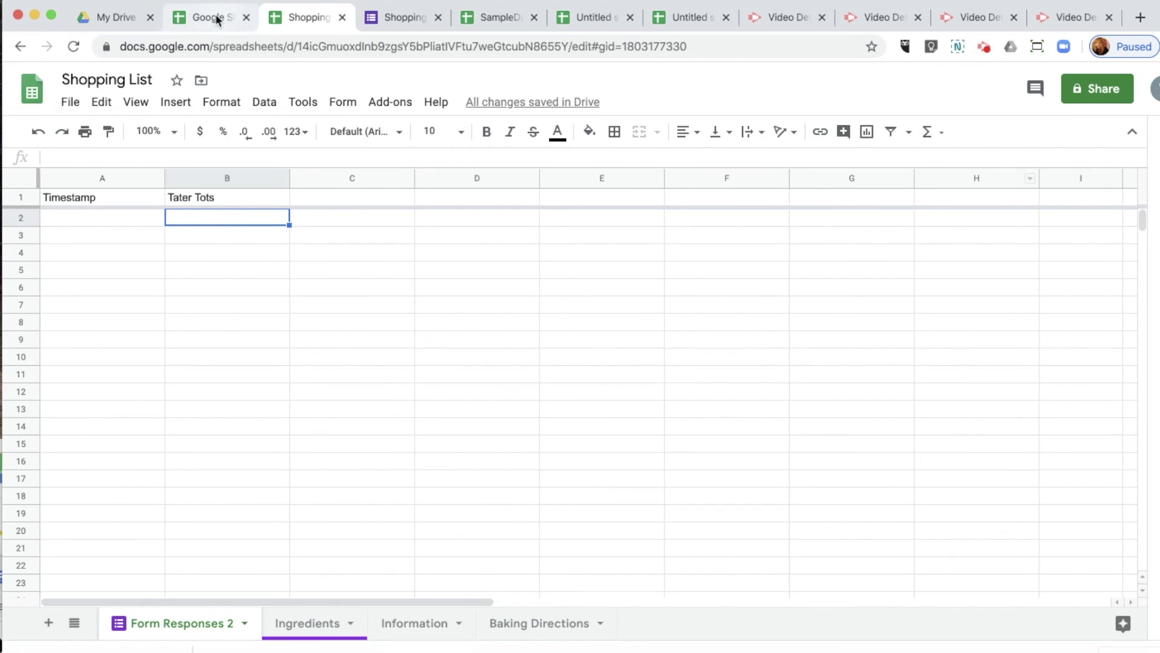
click(281, 631)
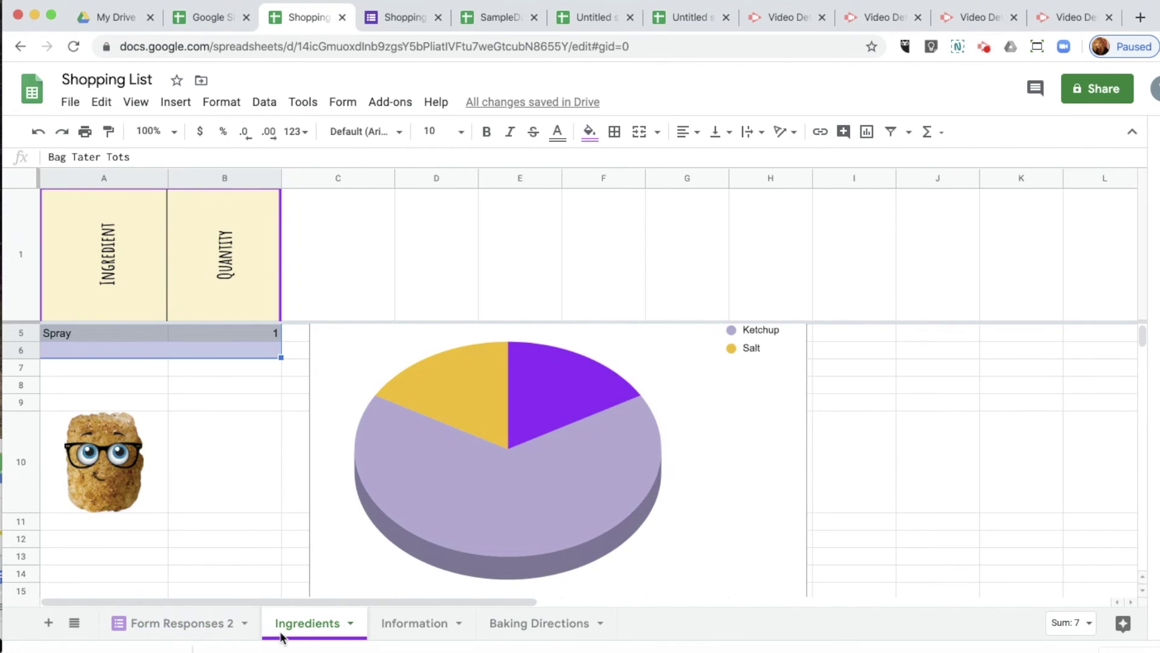
Preview the Ingredients sheet's print layout and settings, and return to the spreadsheet without printing
click(85, 131)
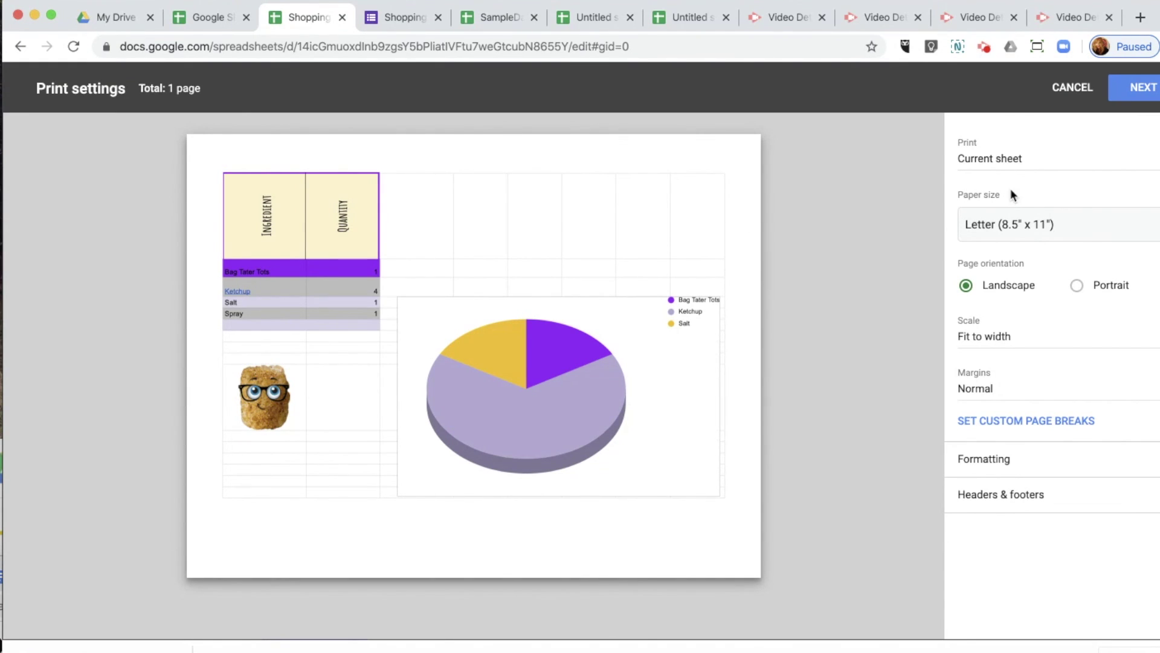
click(1070, 91)
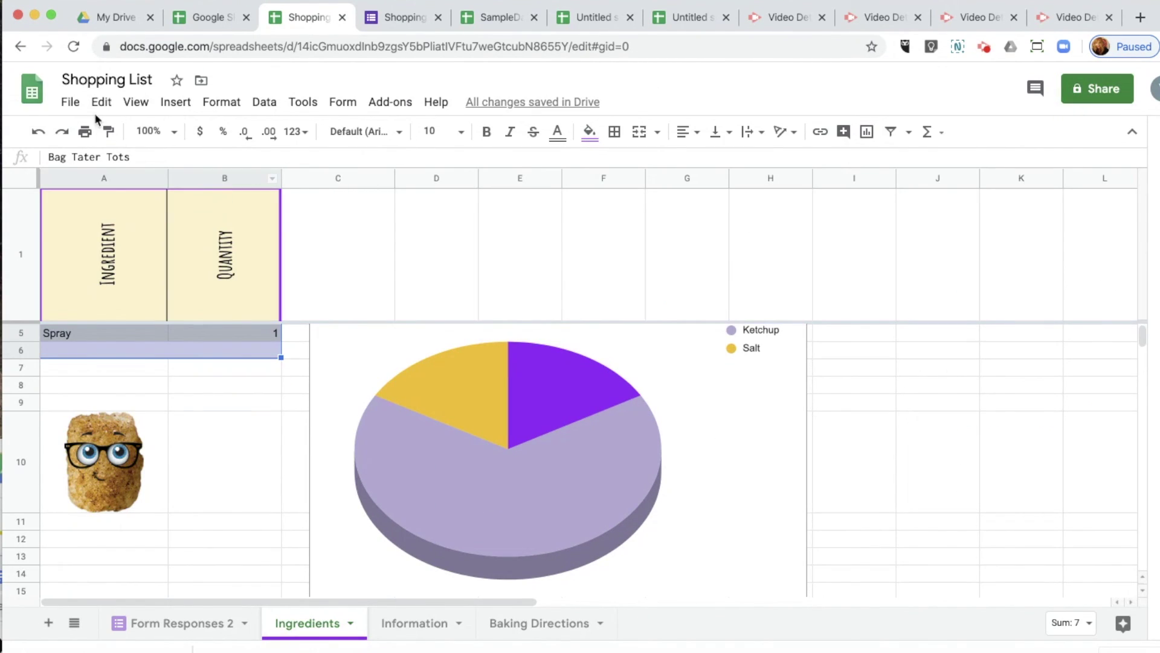
Review the Shopping List spreadsheet's version history, and return to the Ingredients sheet without restoring a version
click(70, 102)
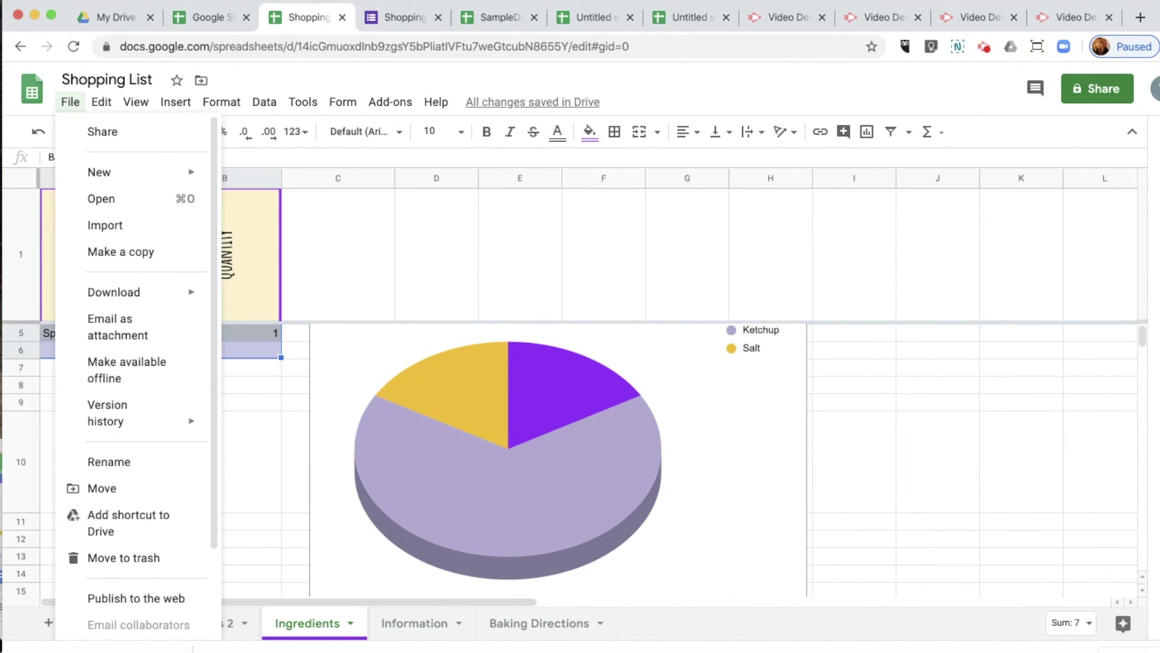
mouse_move(134, 373)
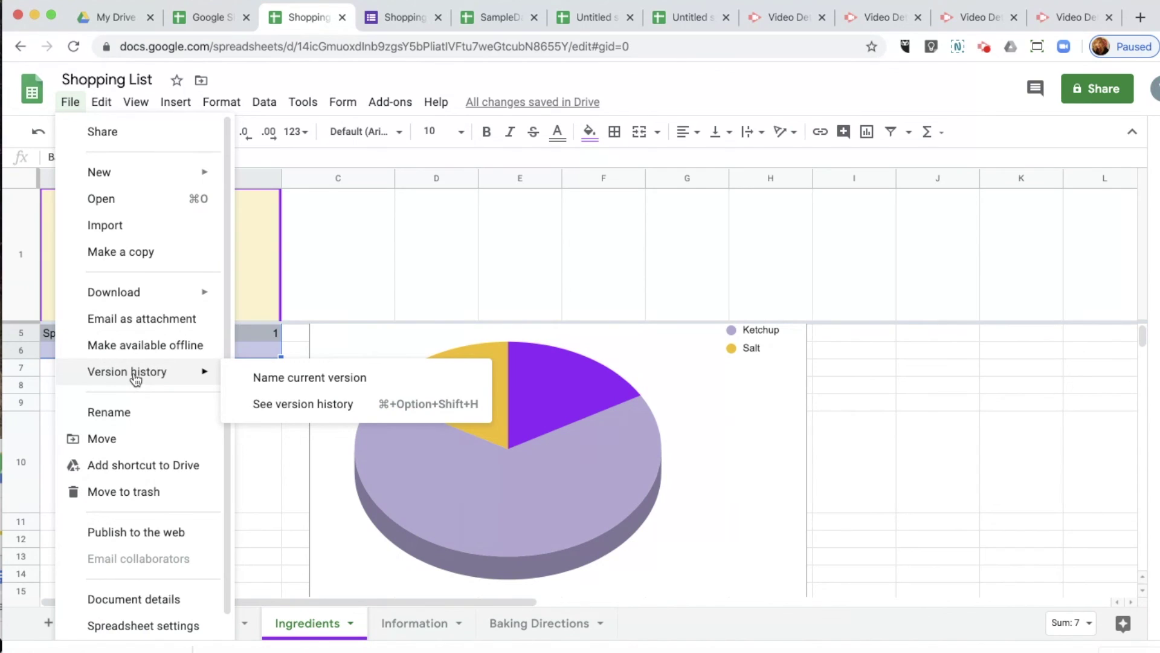
click(278, 404)
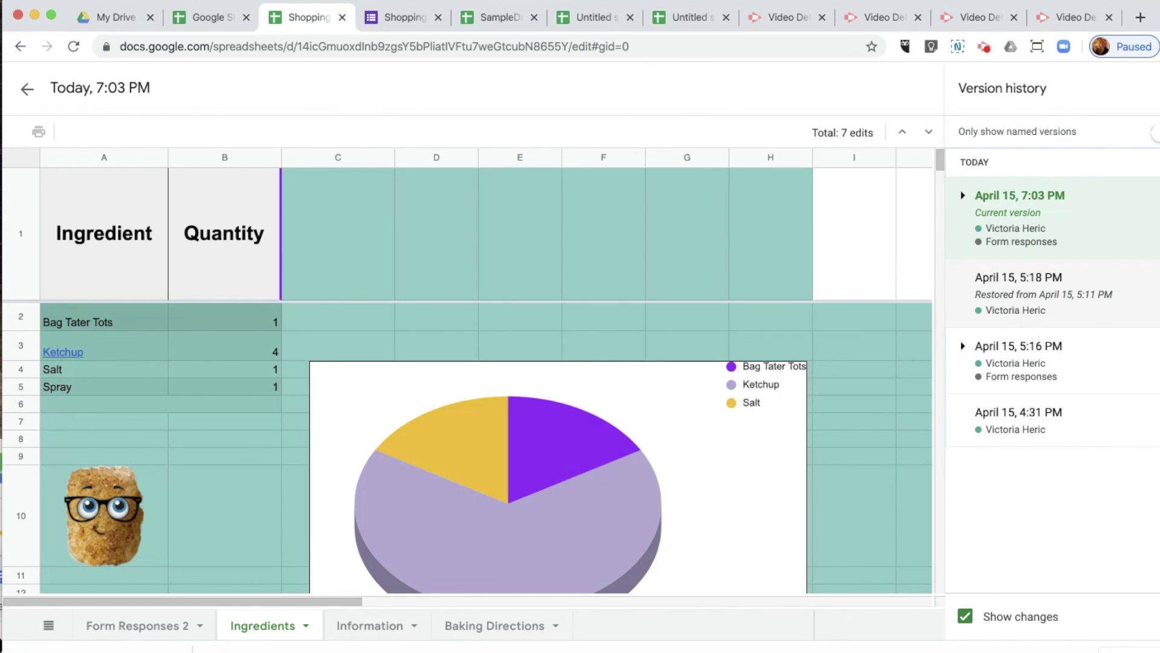
click(27, 90)
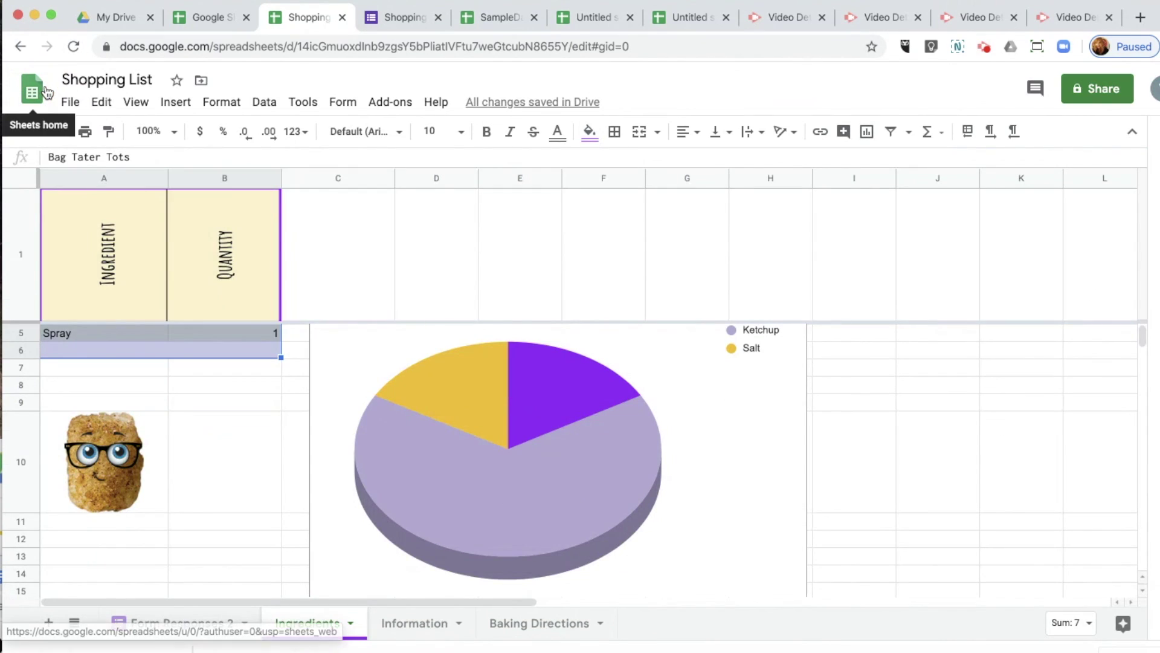
click(202, 400)
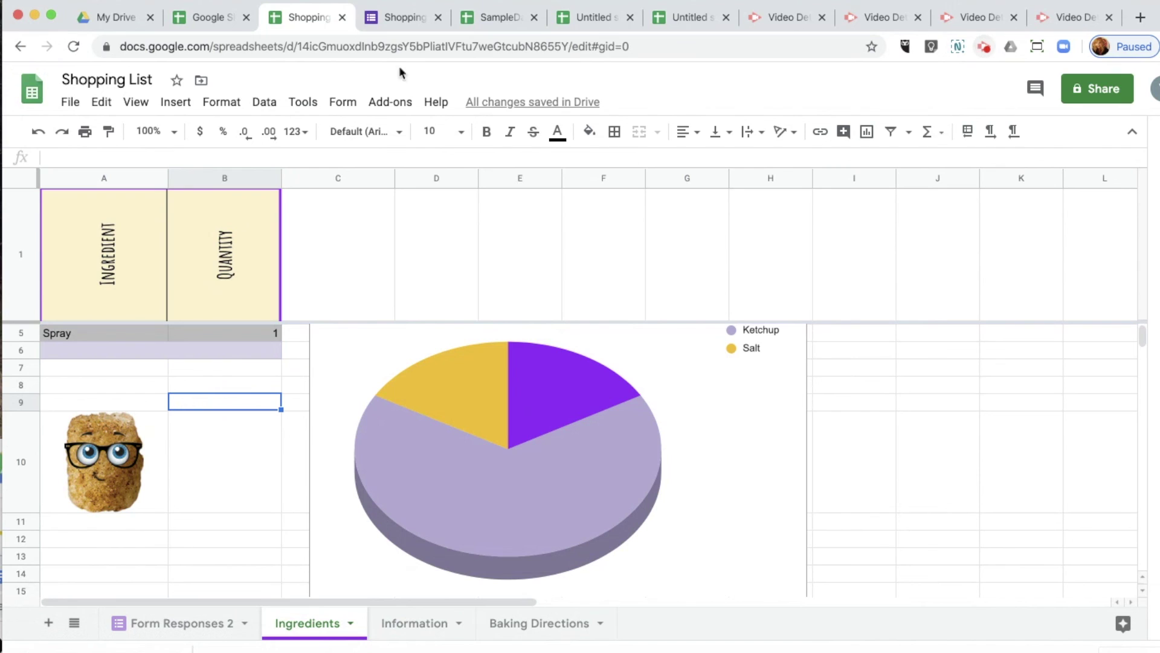
Prepare to email the Shopping List as a PDF attachment, filling in the recipient's e-mail address from the suggested contact
click(68, 101)
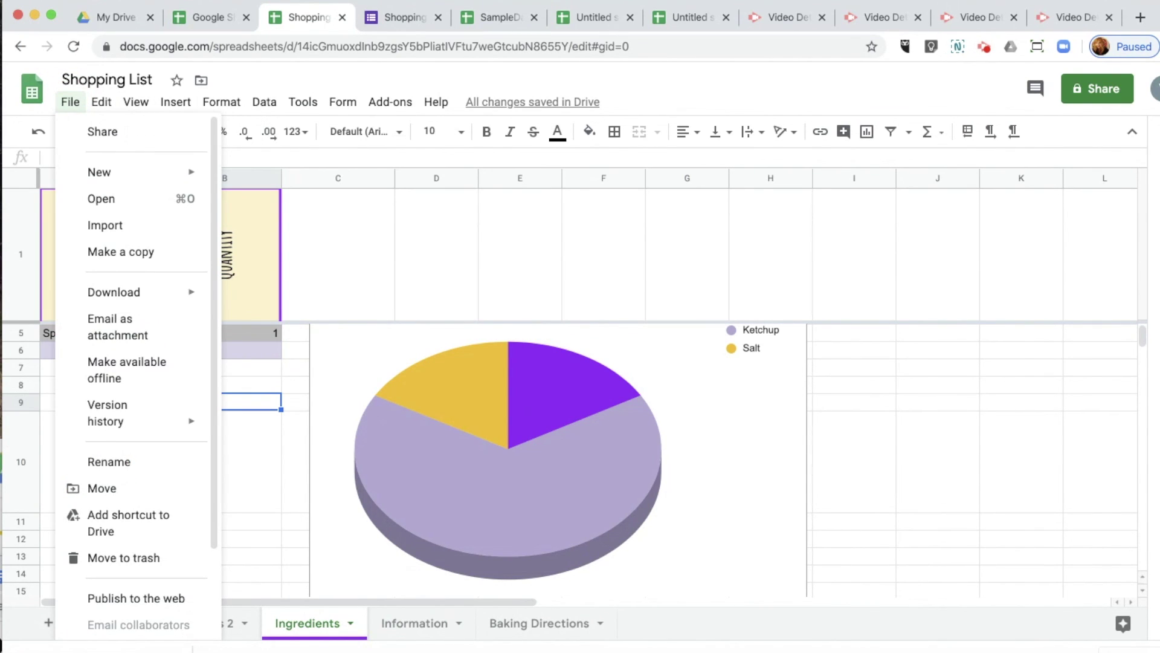
click(129, 318)
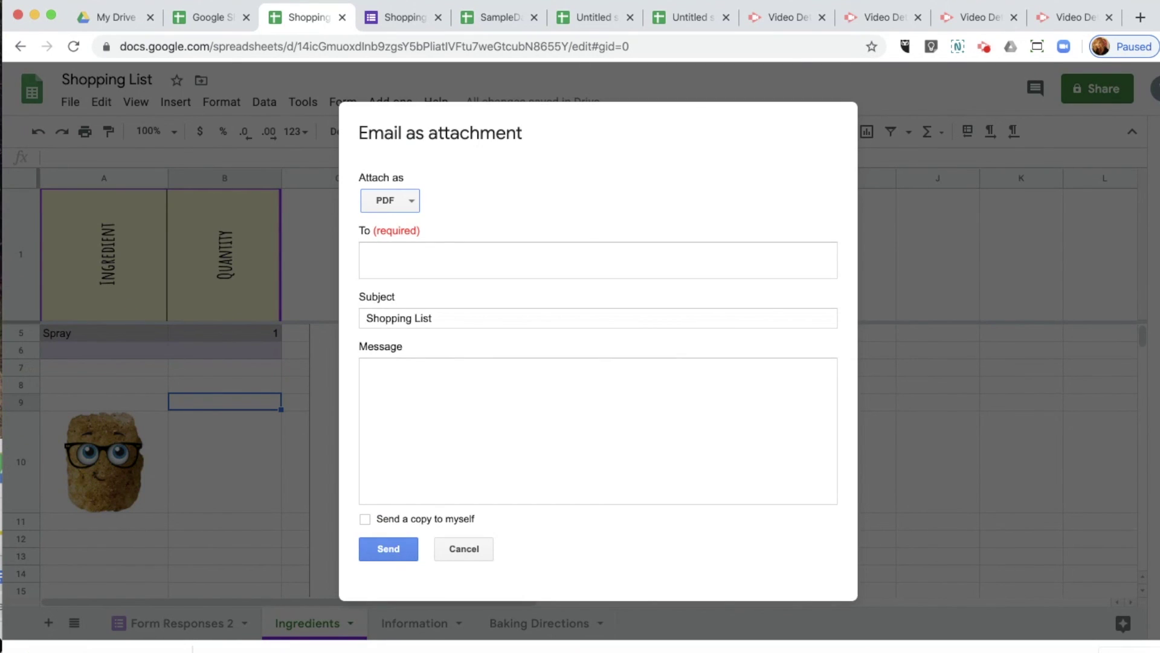
click(421, 259)
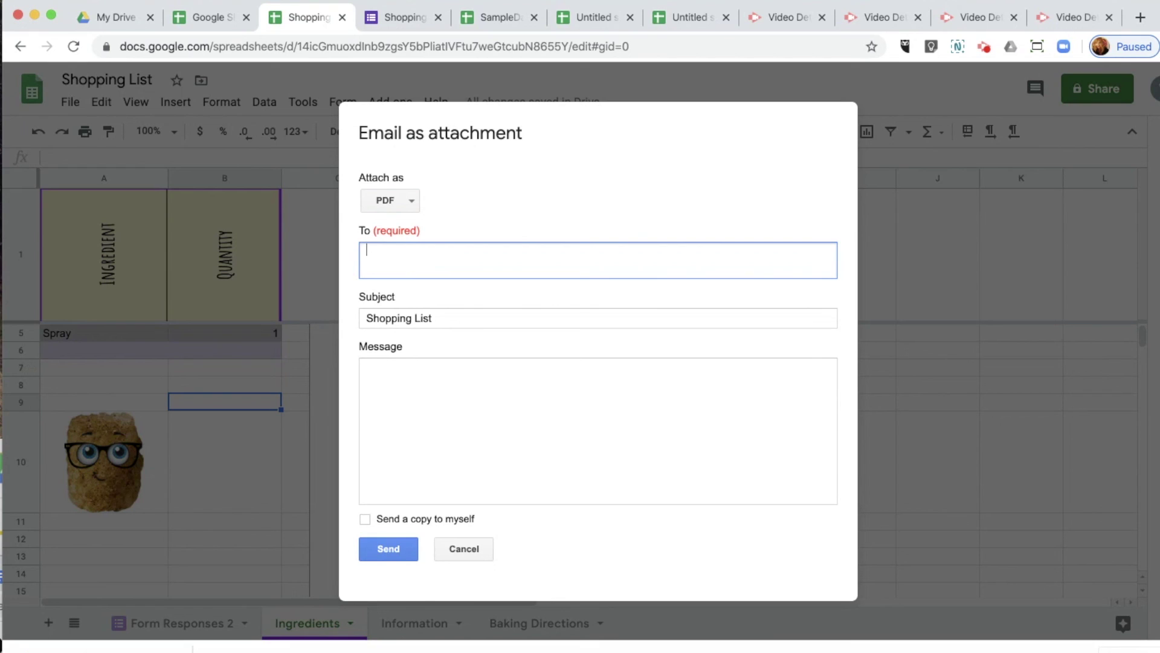
text(karen)
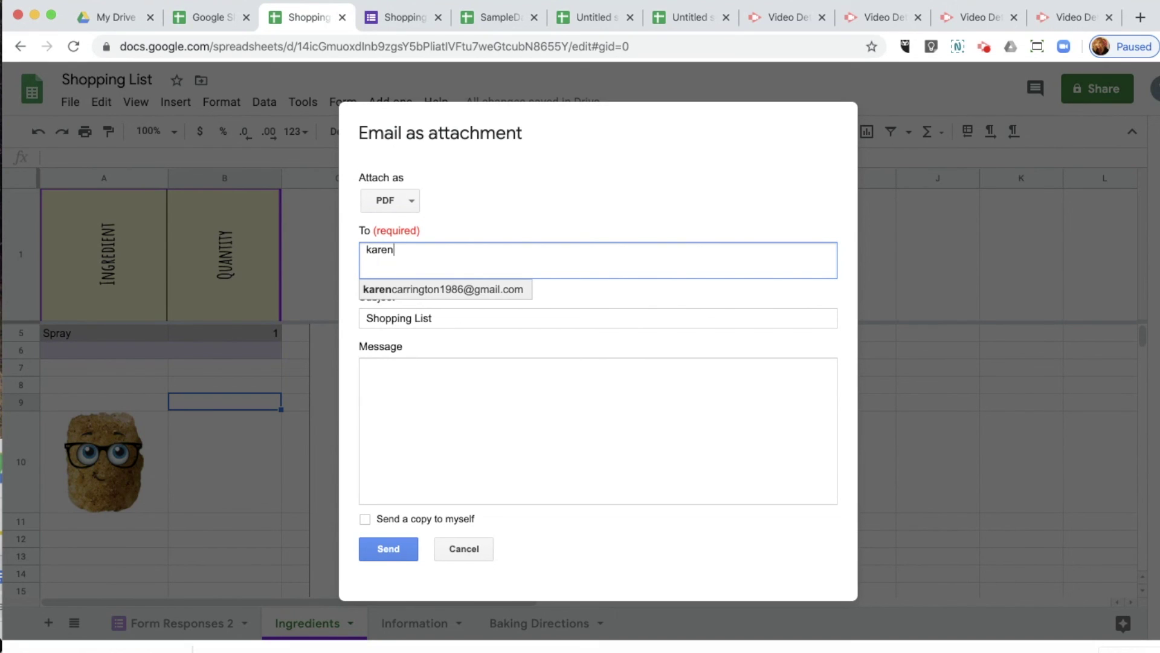
click(447, 296)
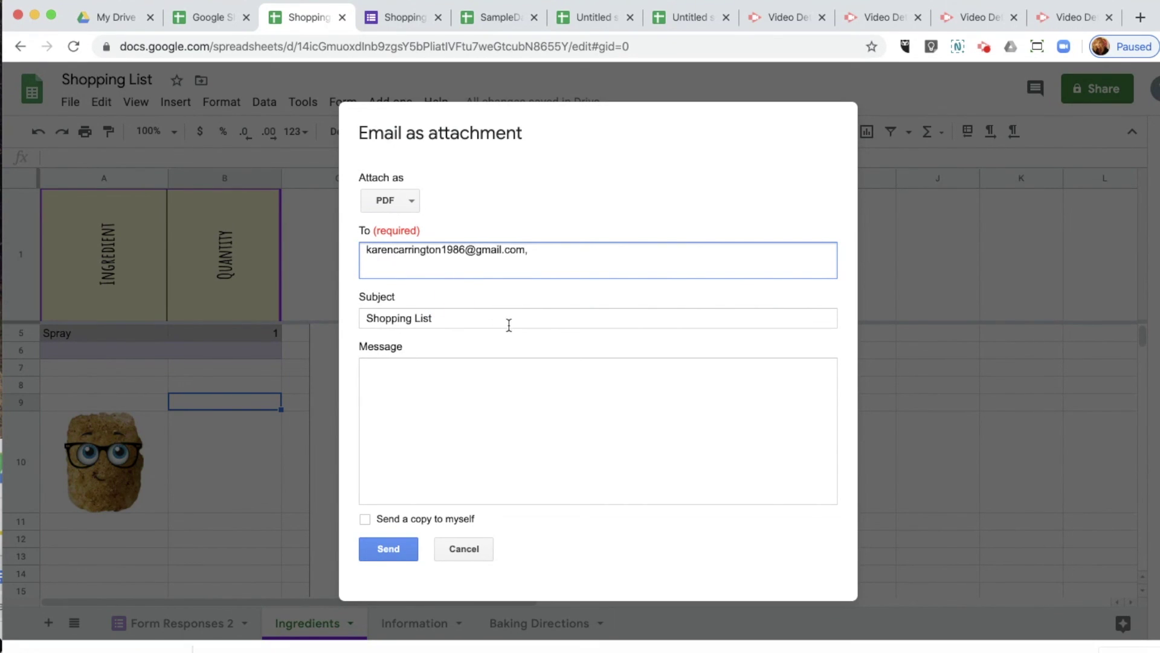
Send the attachment email with the message "Please review." and a copy to the sender
click(464, 386)
text(Please review.)
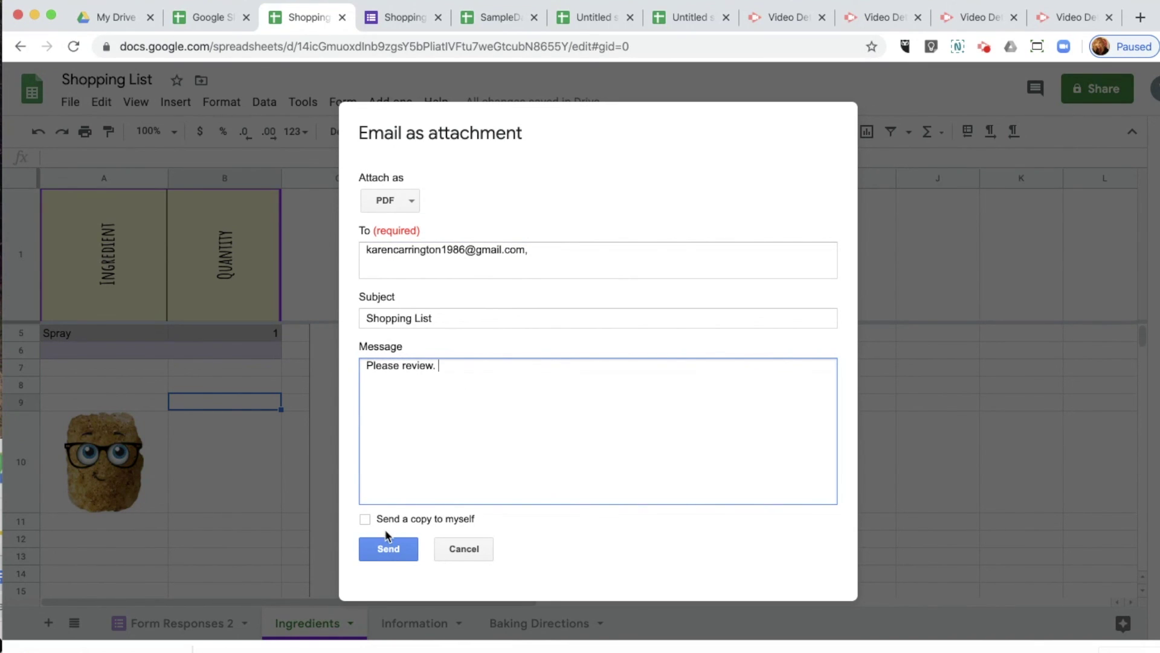
click(365, 519)
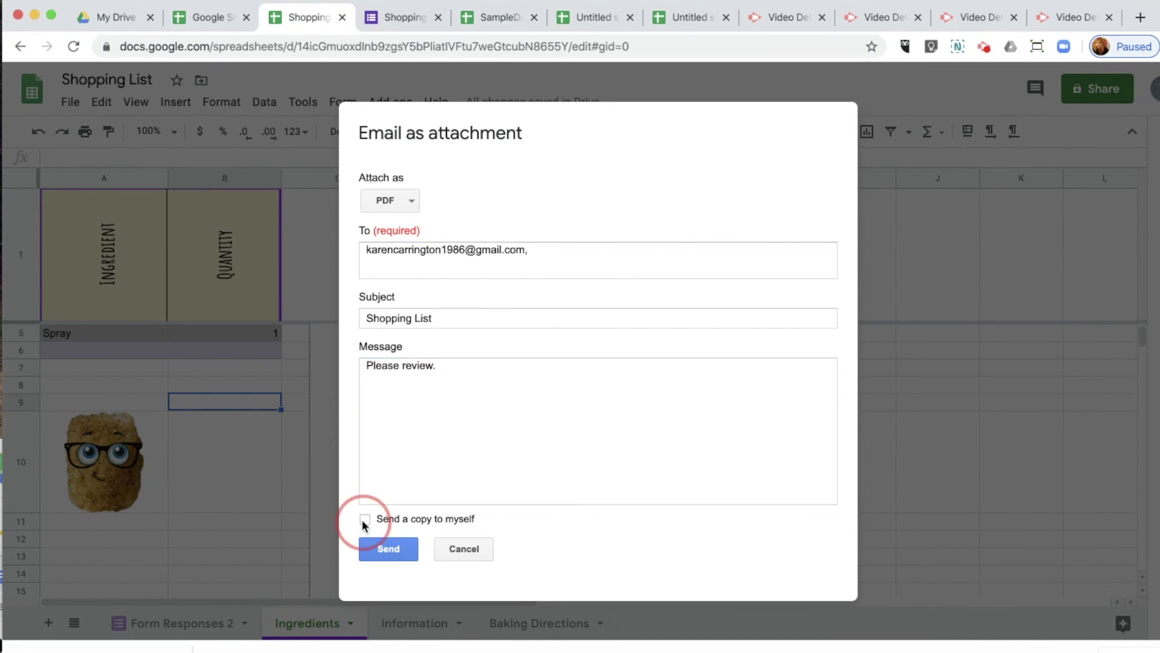
click(389, 550)
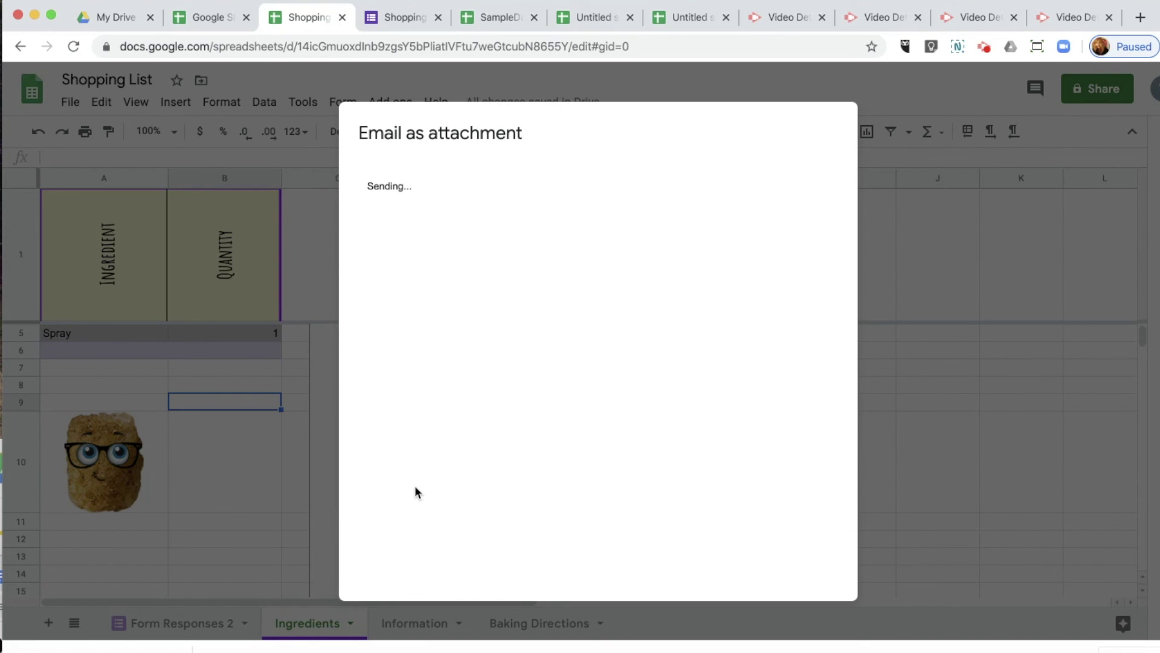